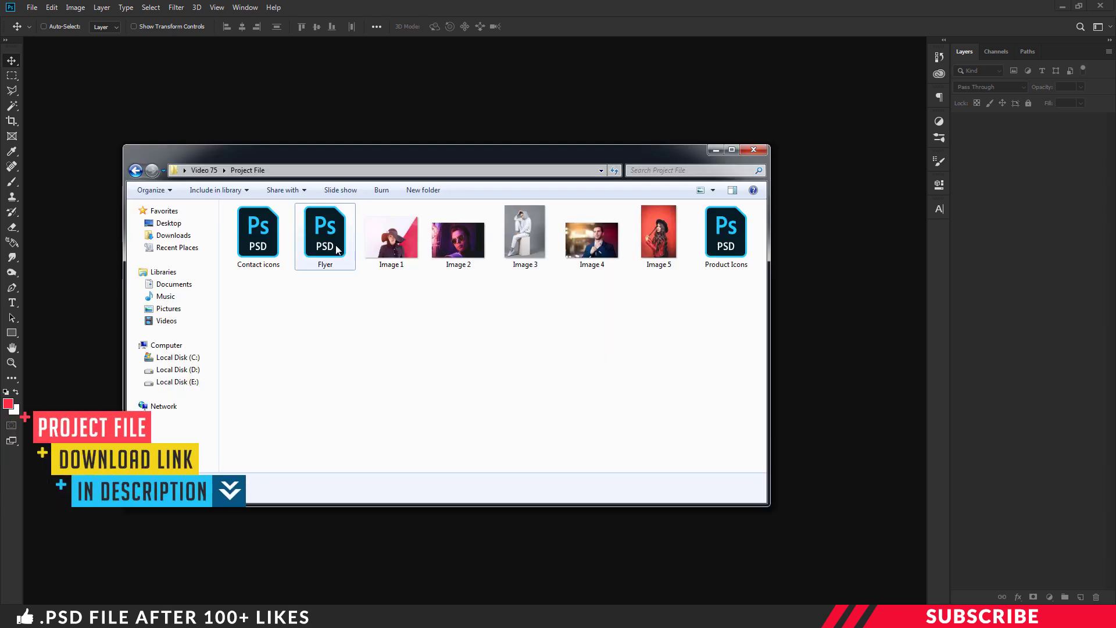
Open Flyer.psd from the Project File folder
left_click(322, 242)
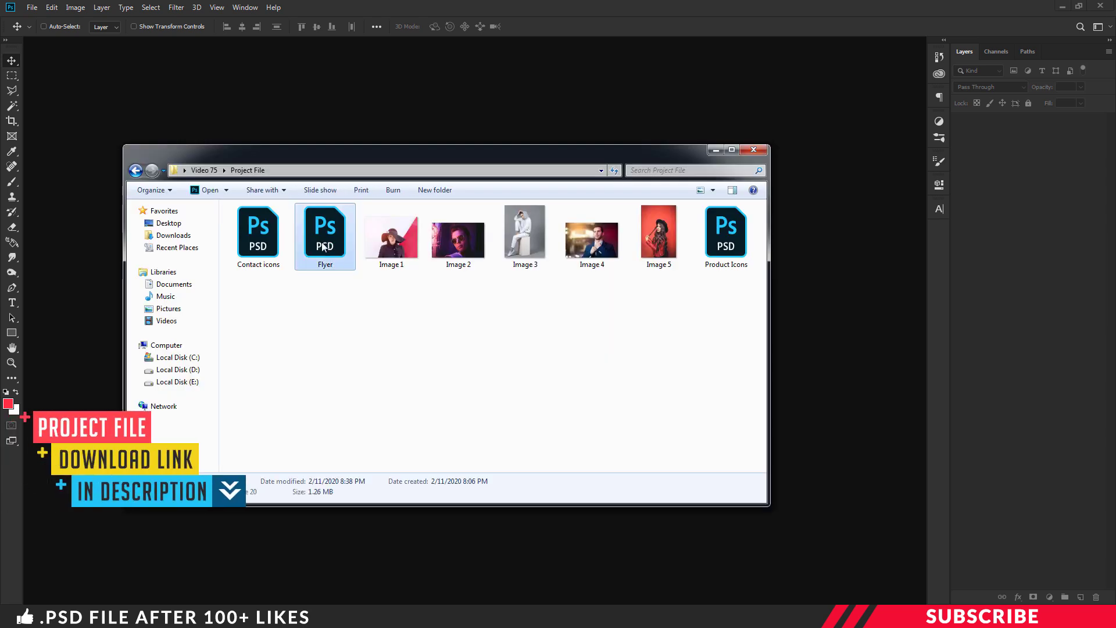
double_click(322, 242)
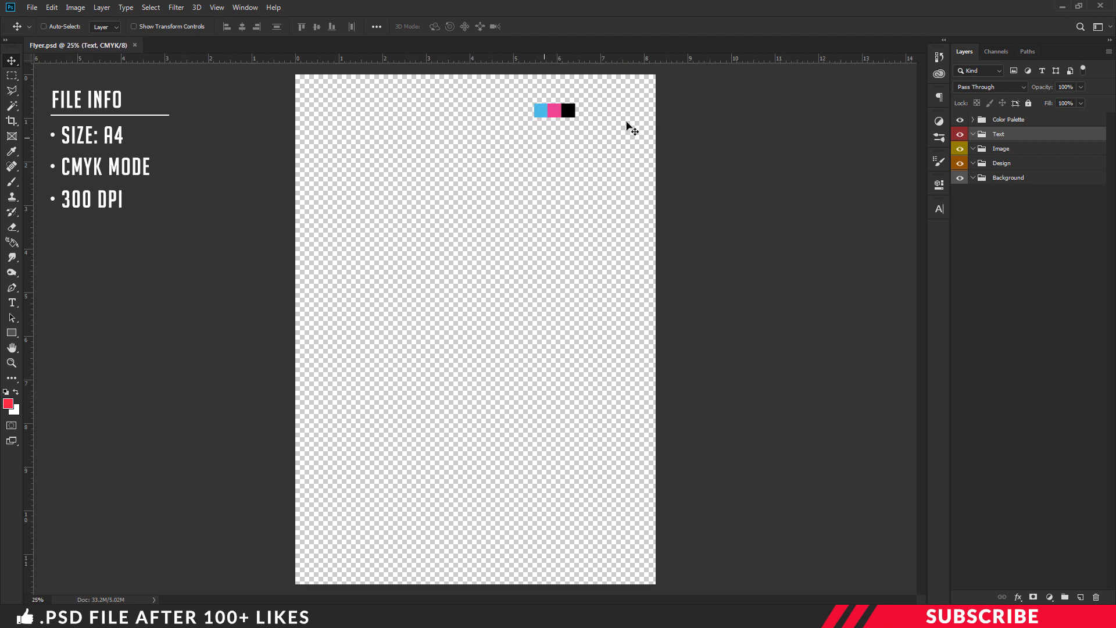
Add a new layer in the Background group, fill it with white, and collapse the group
left_click(960, 120)
left_click(960, 120)
left_click(1004, 185)
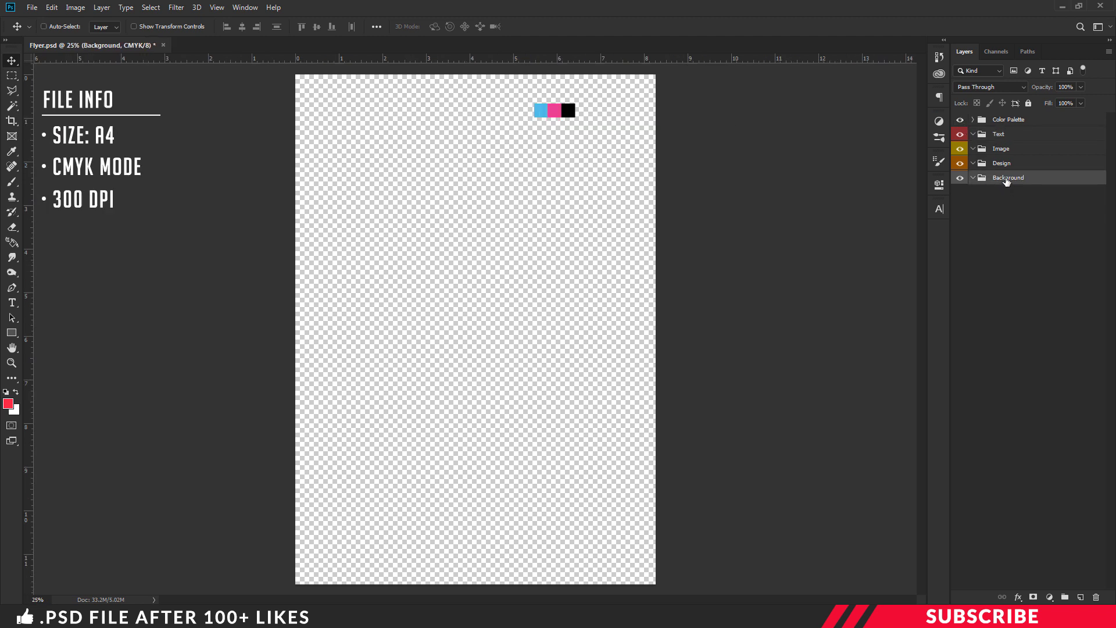
left_click(1080, 598)
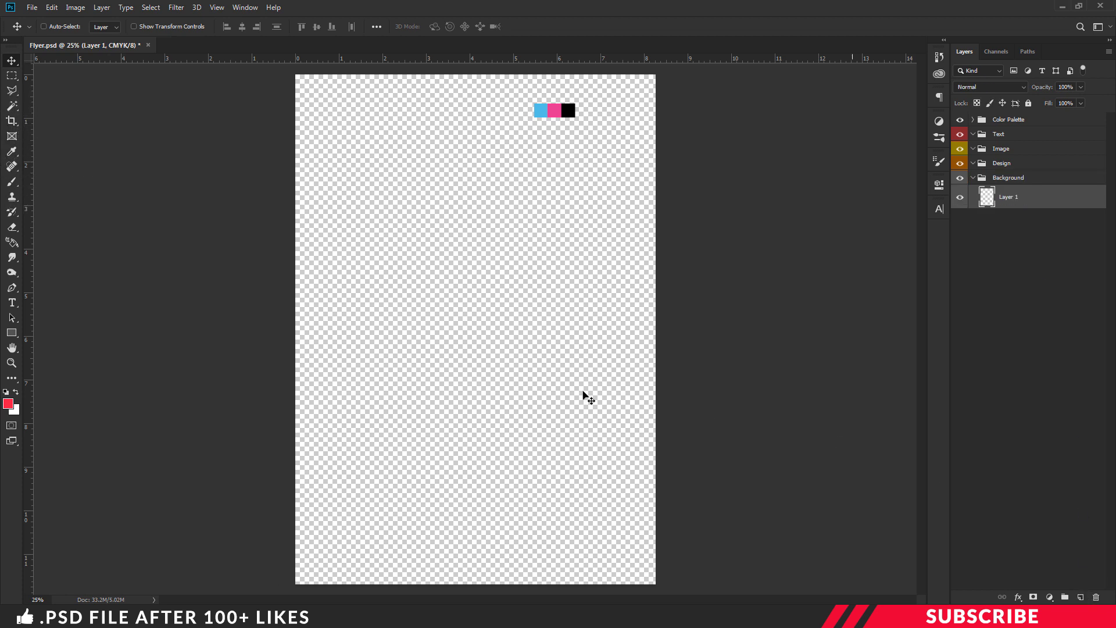
left_click(8, 403)
left_click_drag(884, 333, 725, 238)
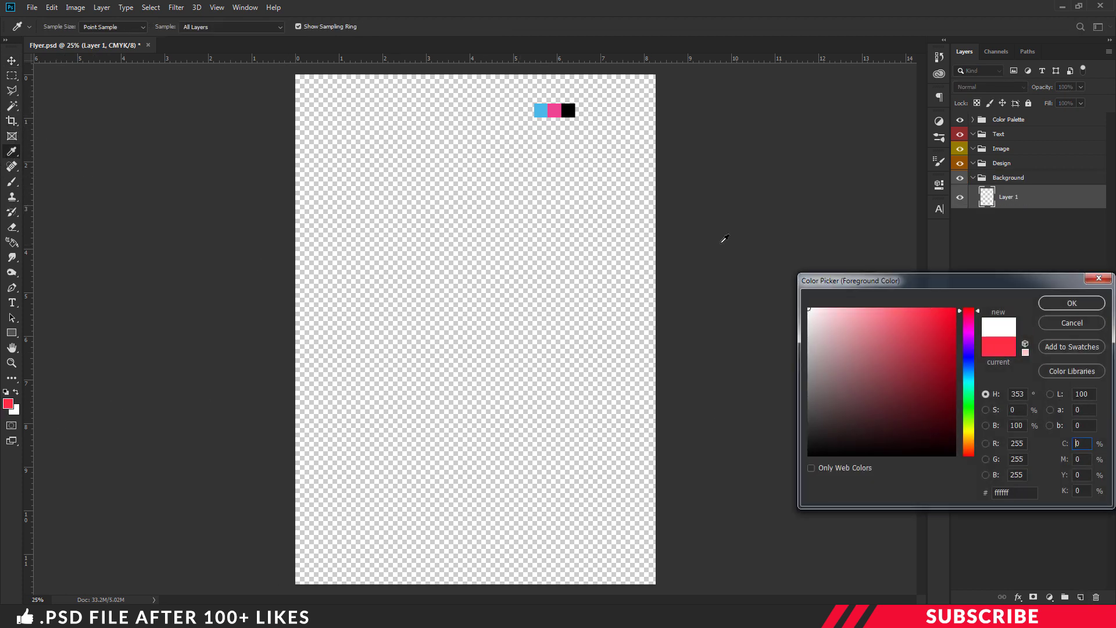
left_click(1056, 297)
key("v")
key("alt+BackSpace")
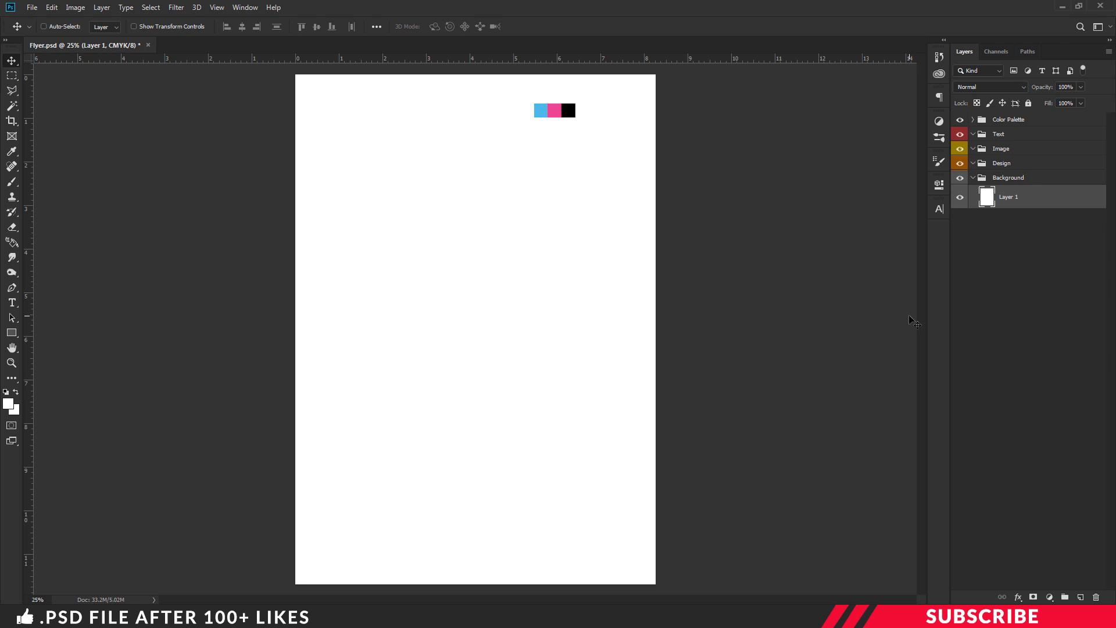
left_click(972, 178)
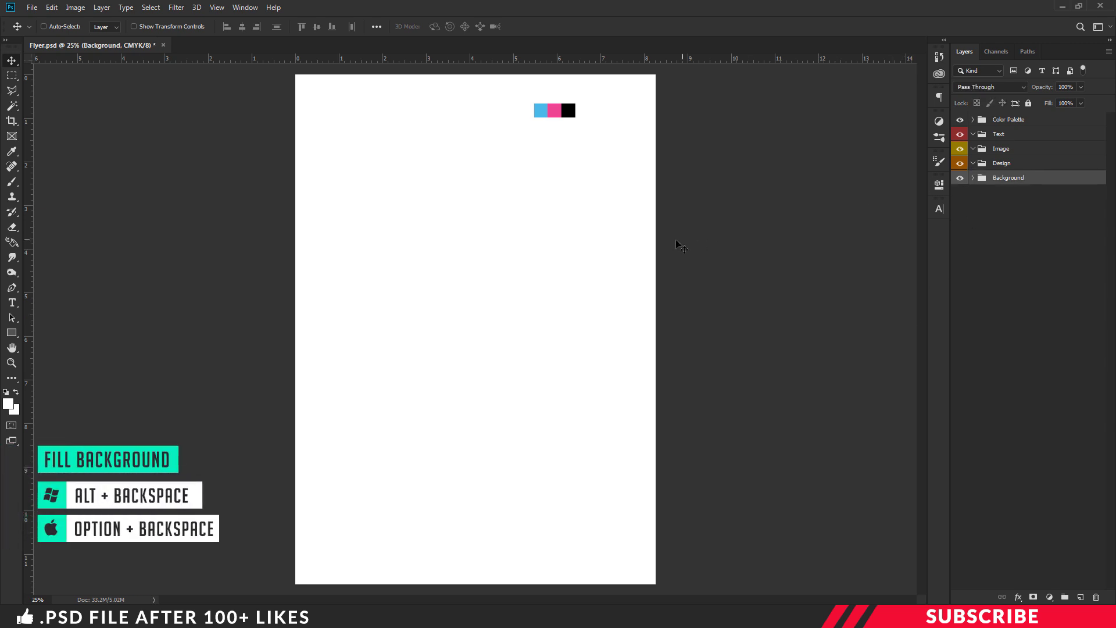
left_click(977, 147)
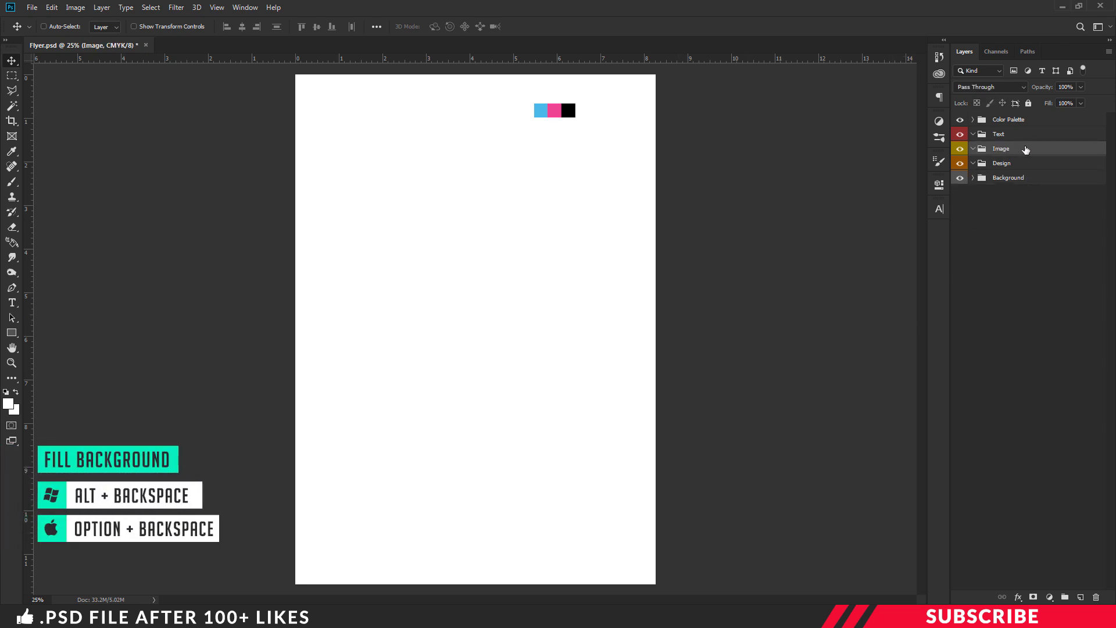
Add a new layer in the Image group and draw a black square with the Rectangle Tool
left_click(1079, 598)
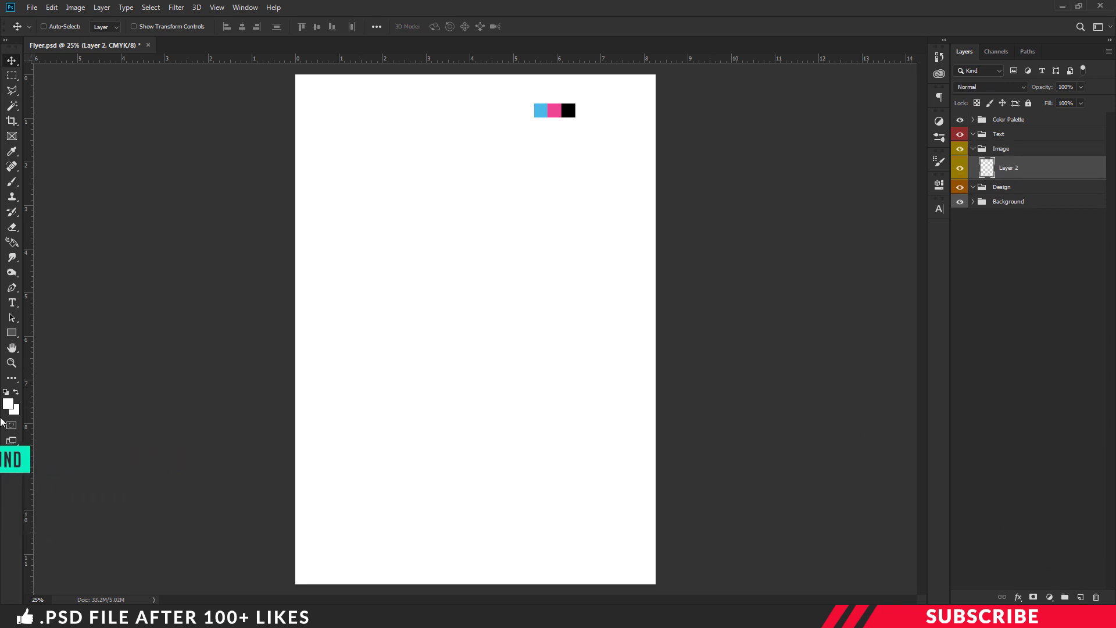
left_click(8, 403)
left_click(569, 111)
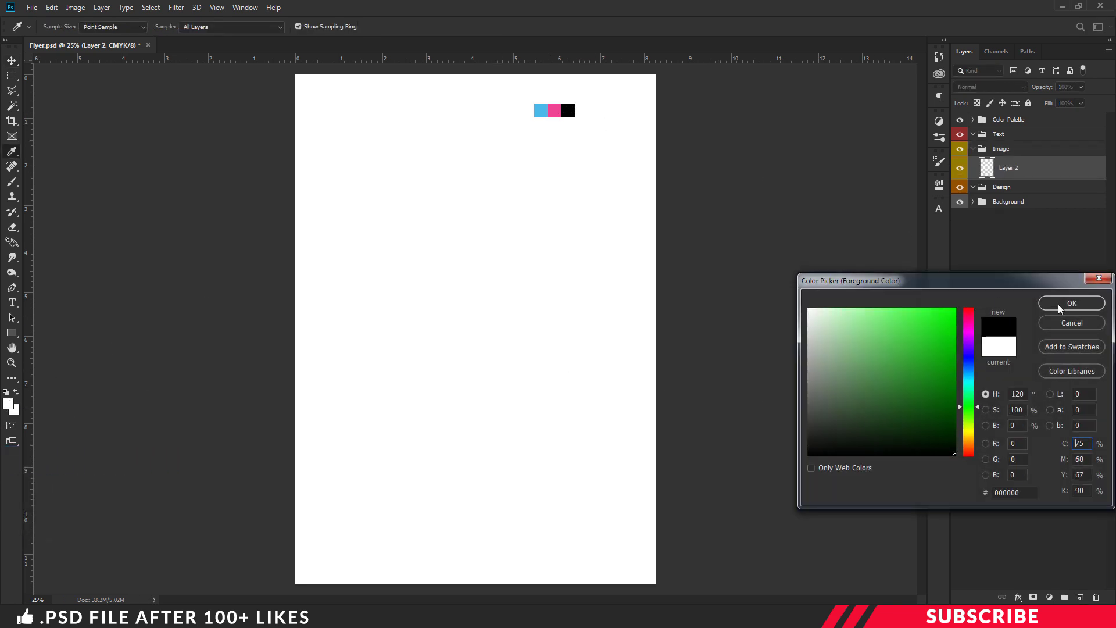
left_click(1059, 304)
left_click(13, 334)
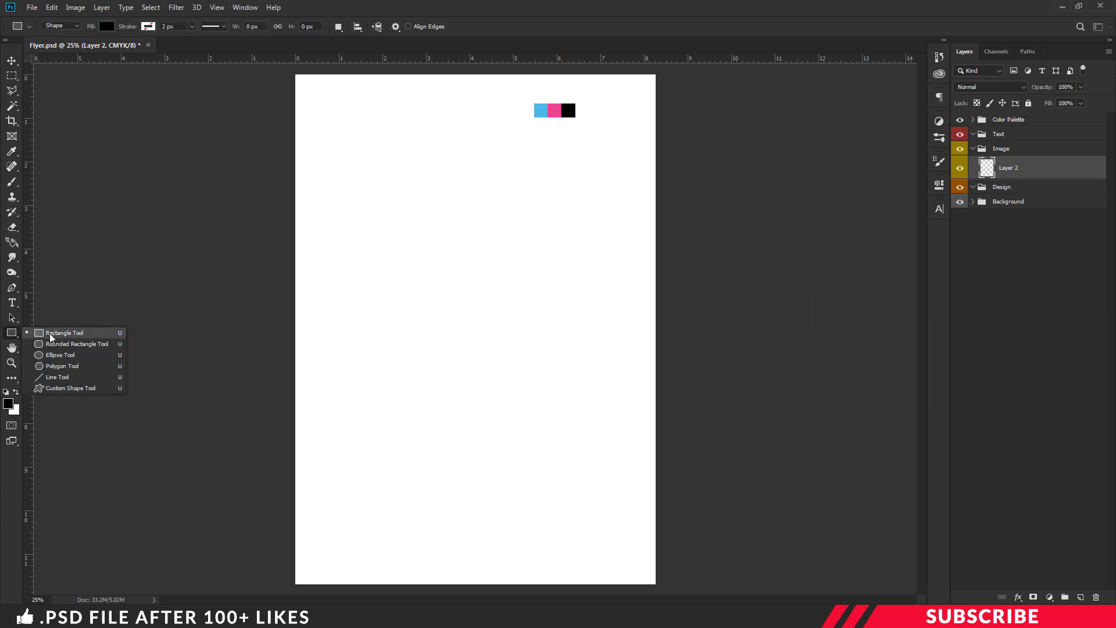
left_click(68, 335)
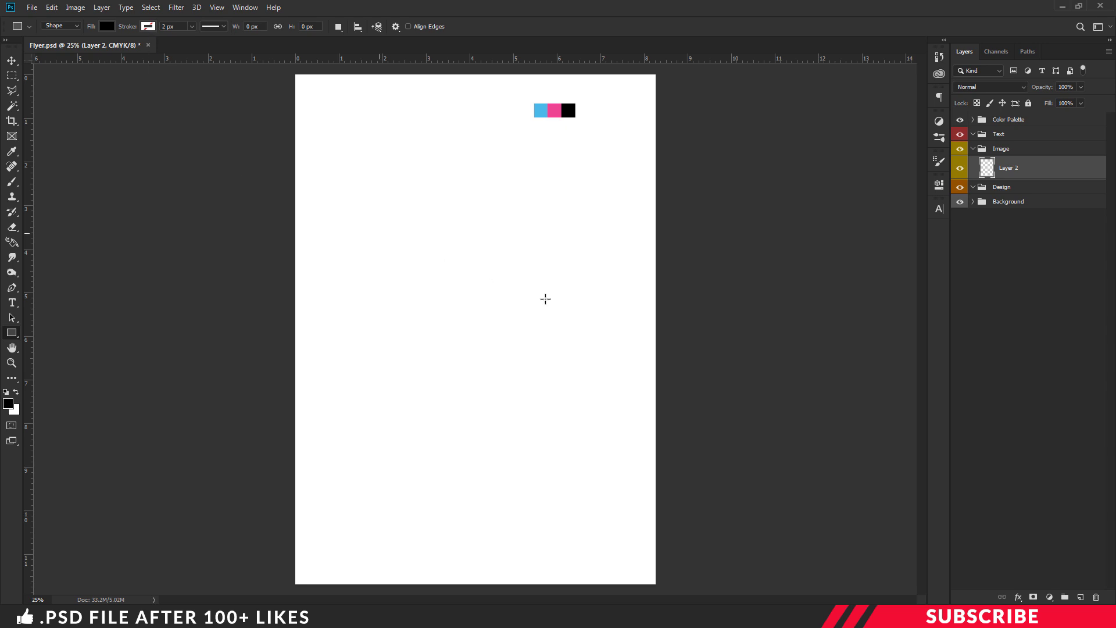
left_click_drag(424, 213, 611, 524)
key("Return")
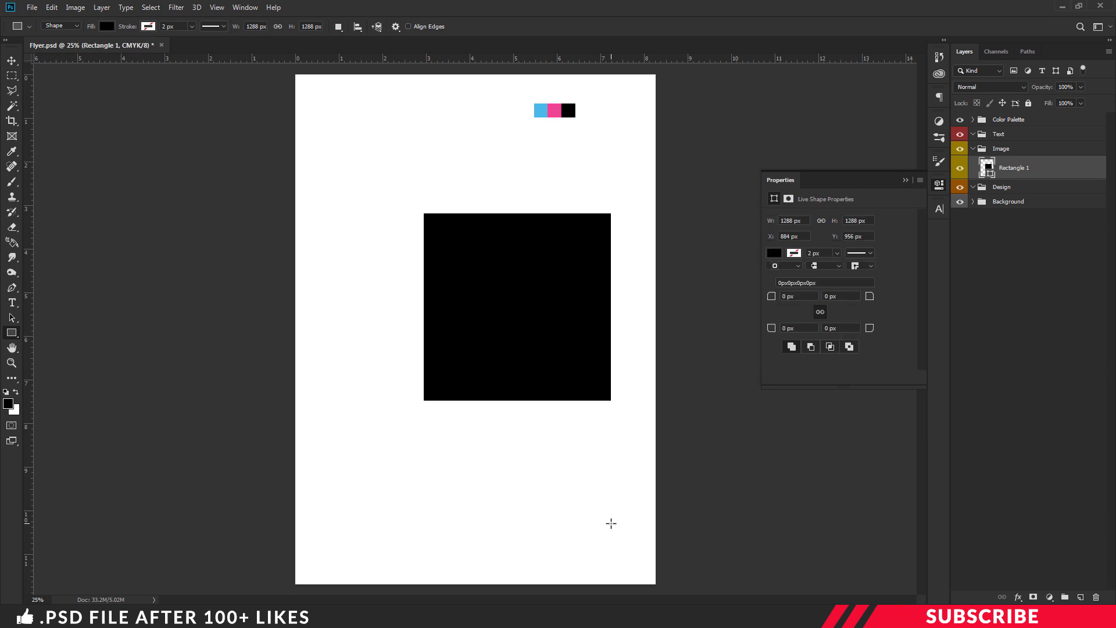
left_click(943, 184)
Rotate the square 45° into a diamond, push it off the right edge, and duplicate it
key("ctrl+t")
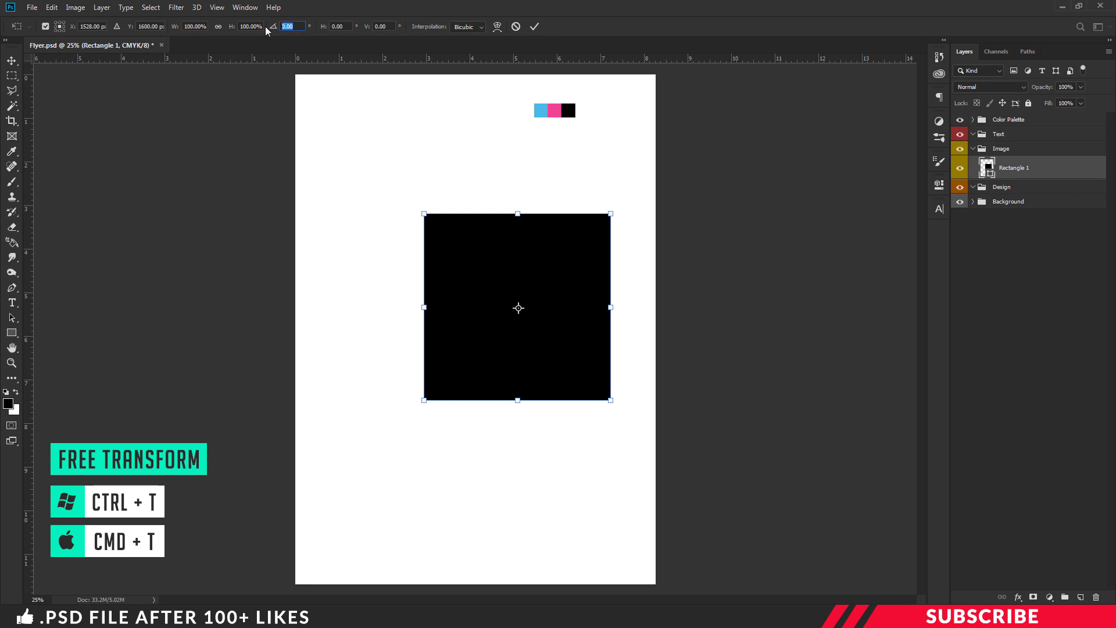
type("45")
key("Return")
key("Return")
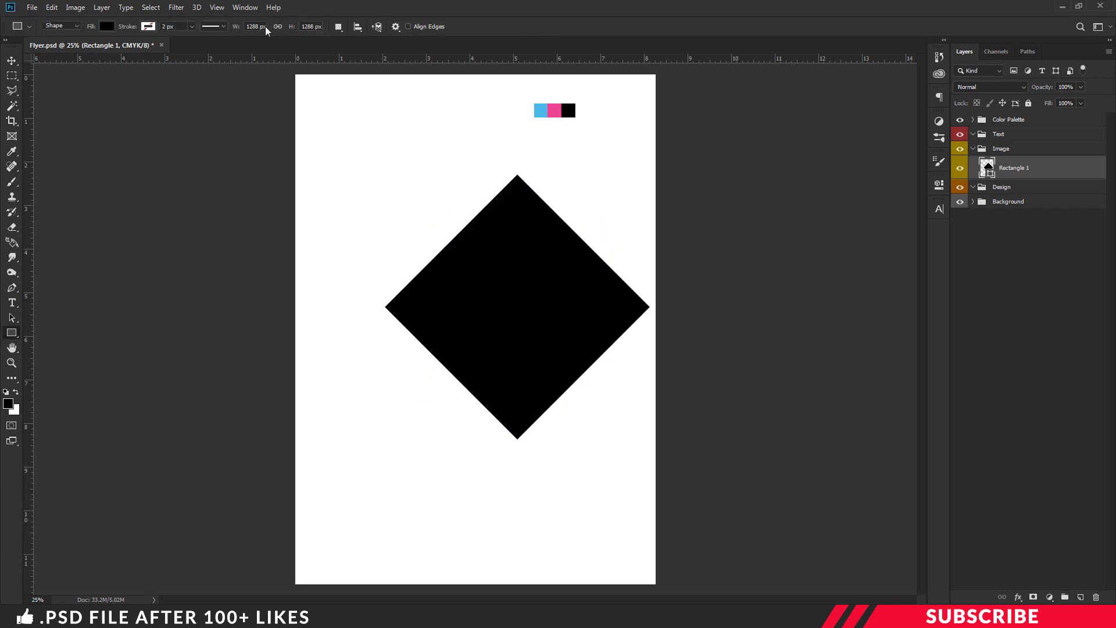
key("ctrl+t")
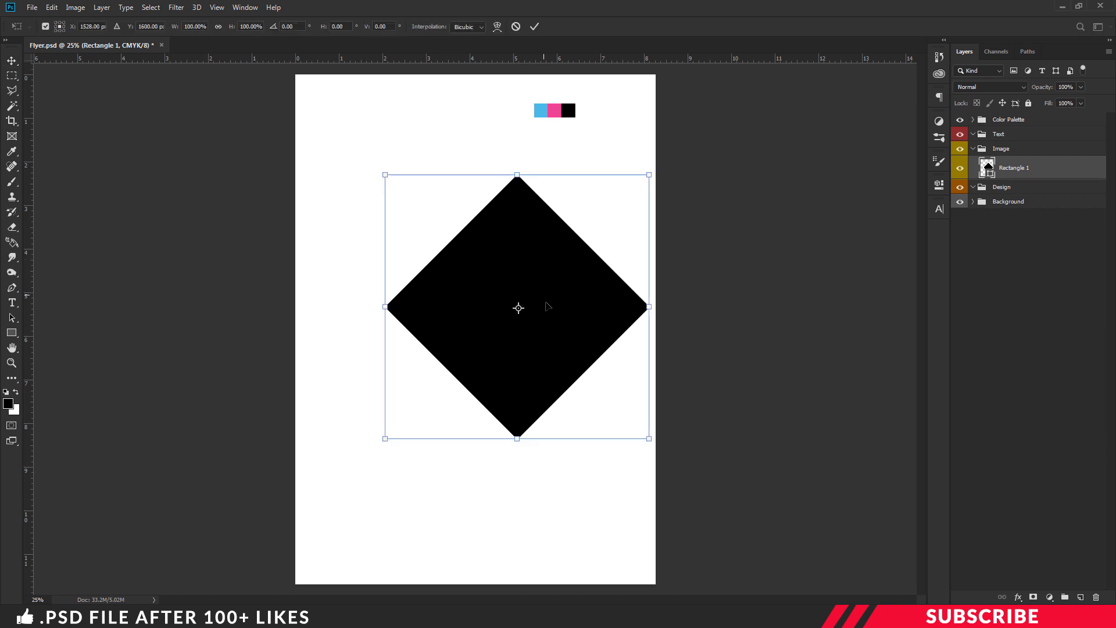
left_click_drag(542, 298, 696, 280)
key("Return")
key("v")
key("ctrl+j")
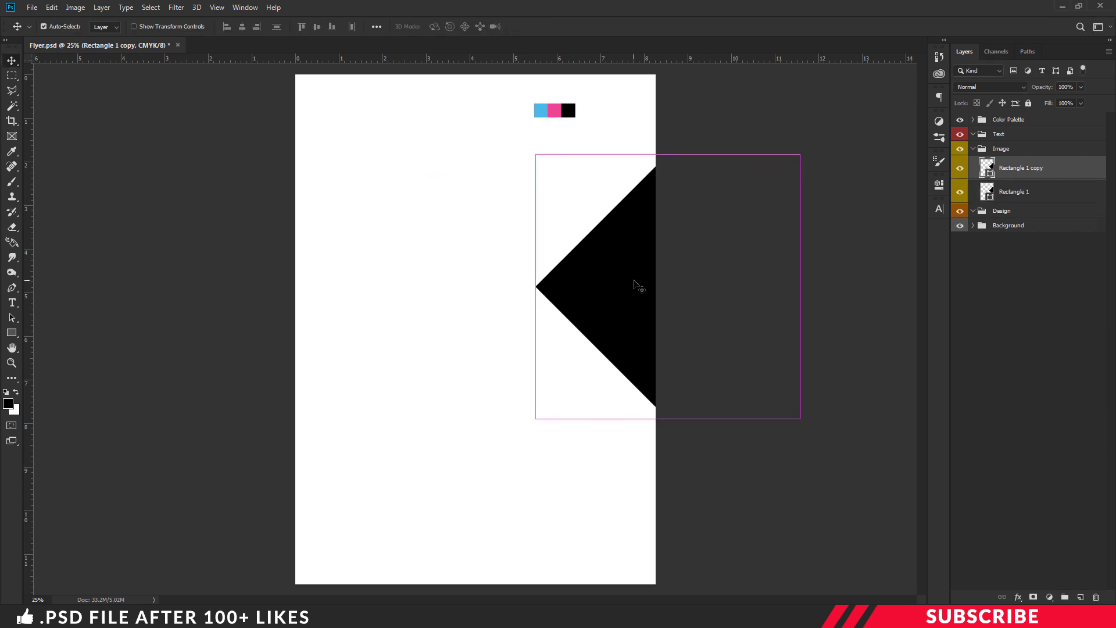
Rename the original diamond layer to 1 and its copy to 2
double_click(1015, 192)
type("1")
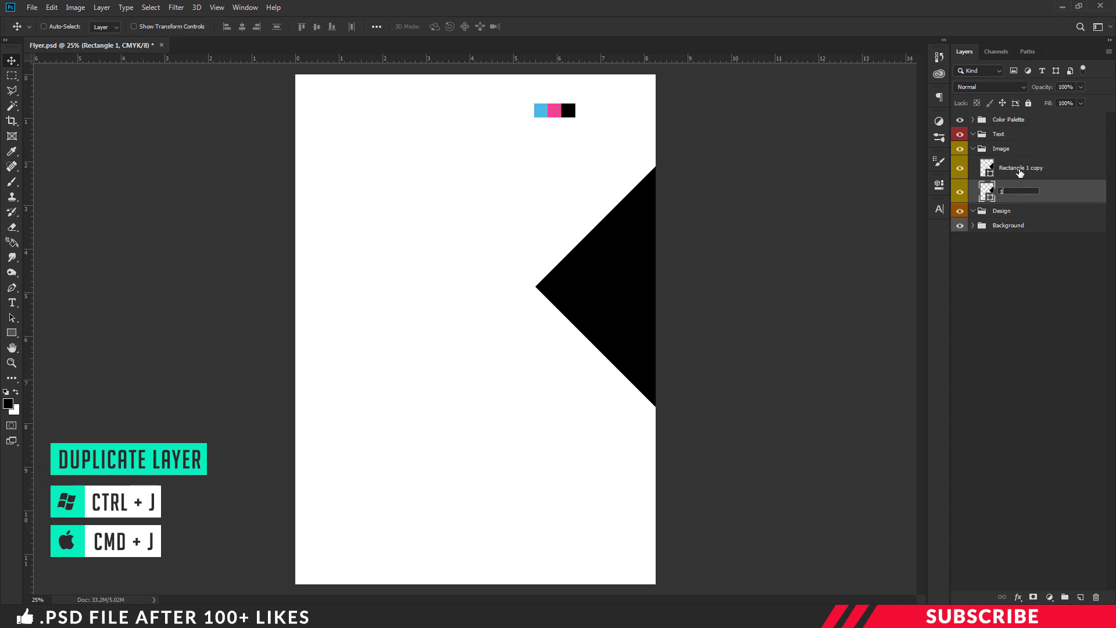
key("shift+Tab")
type("2")
key("Return")
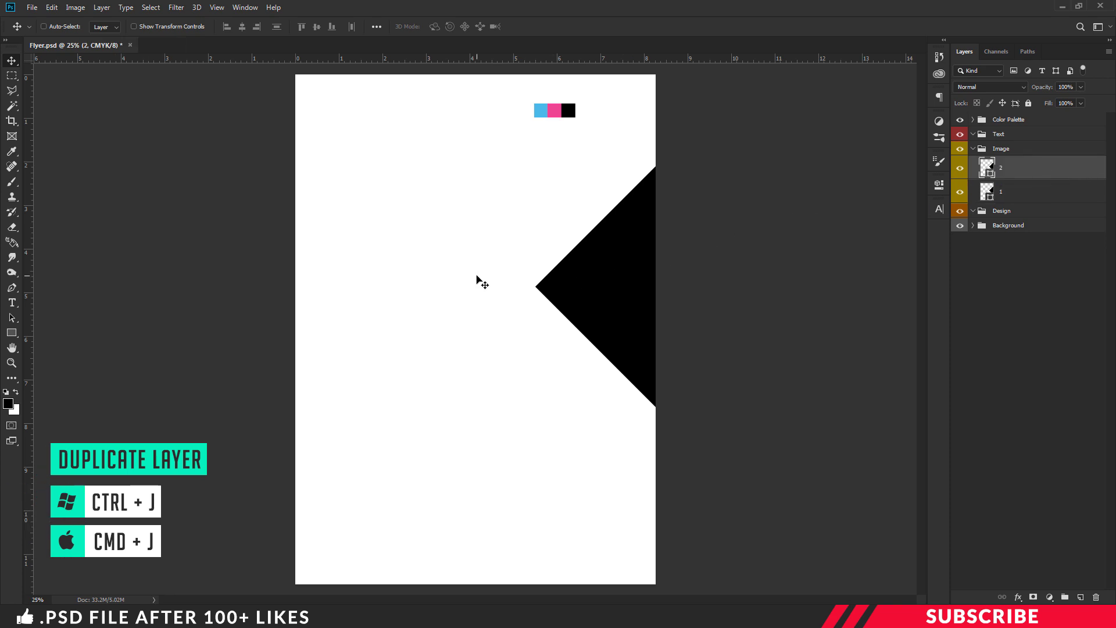
Shrink diamond 2 to roughly 37% and place it beside the big diamond
left_click_drag(620, 267, 403, 231)
key("ctrl+t")
left_click_drag(663, 413, 488, 254)
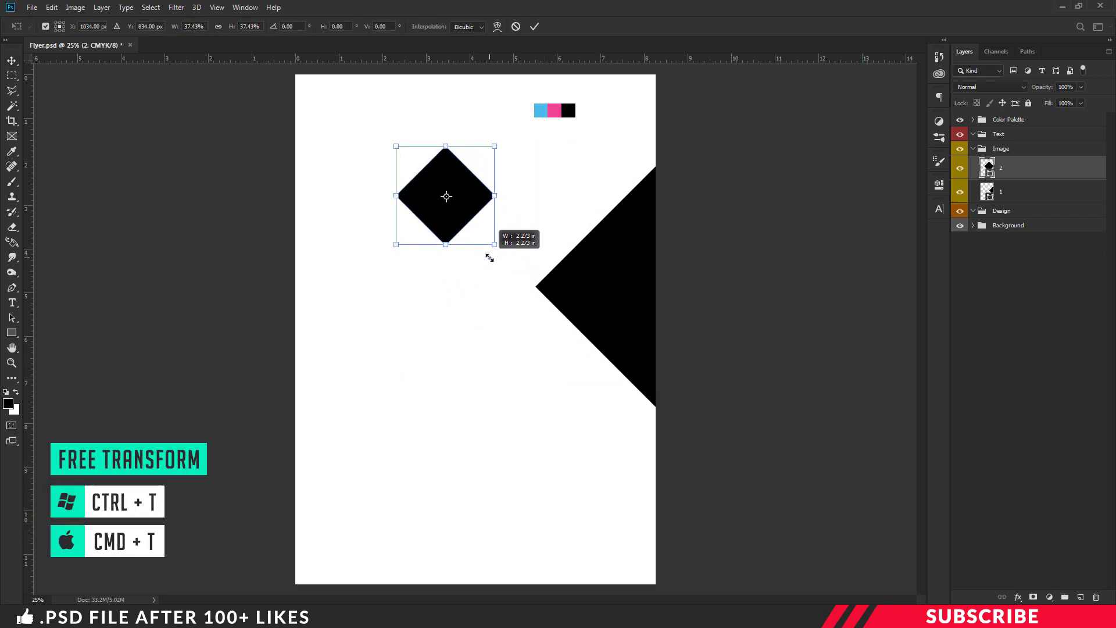
left_click_drag(465, 216, 551, 252)
key("Return")
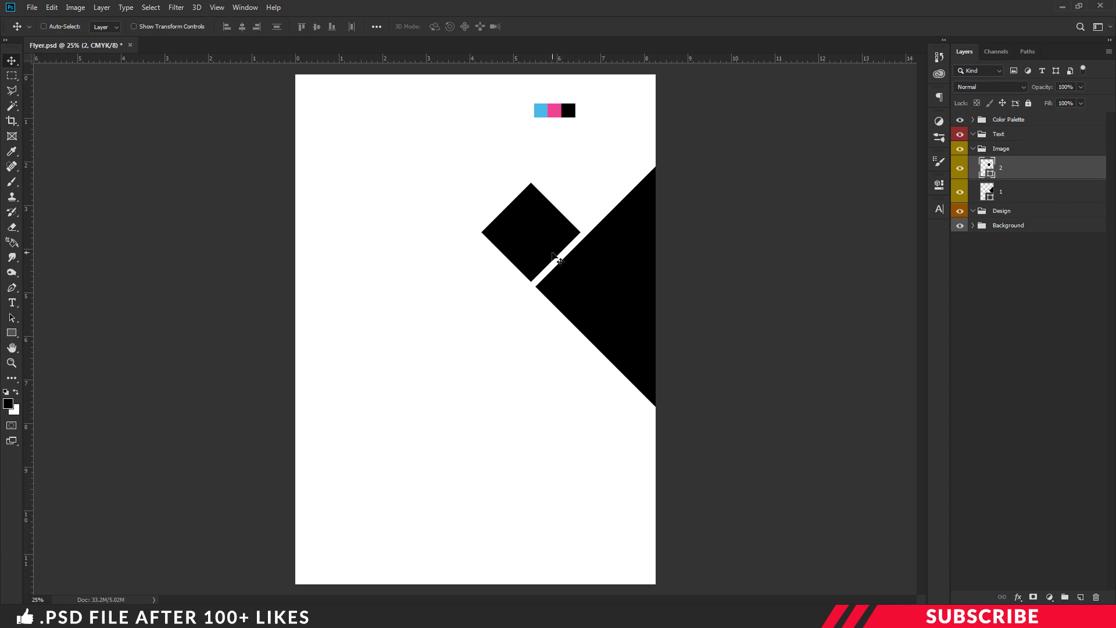
Duplicate the small diamond twice as layers 3 and 4, arranging them down-left and below
key("ctrl+j")
double_click(1009, 168)
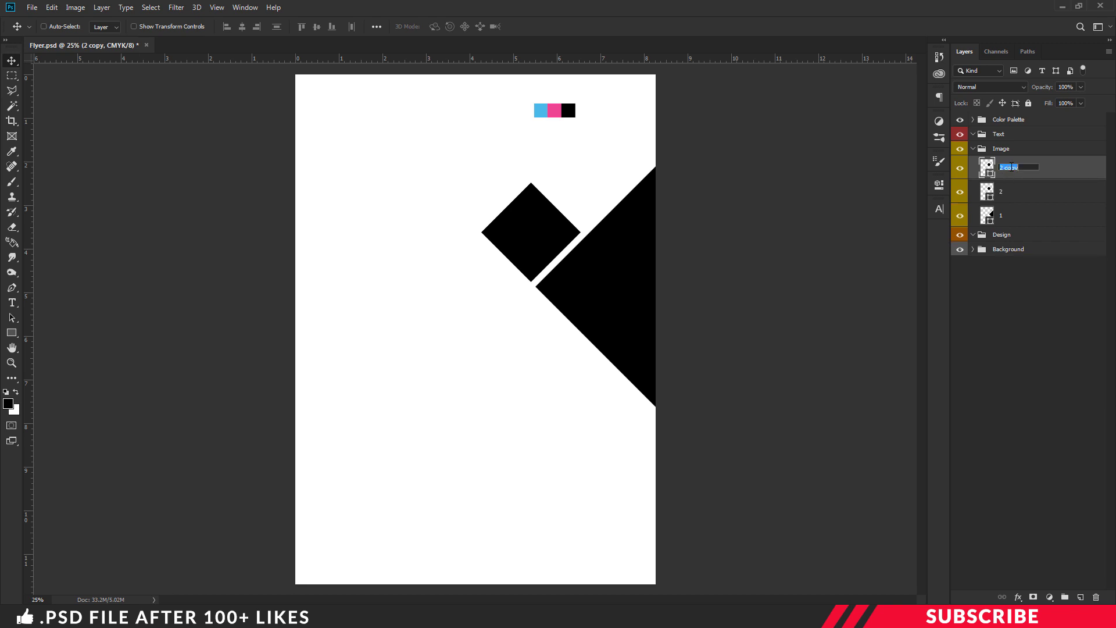
type("3")
key("Return")
left_click_drag(545, 243, 489, 298)
key("ctrl+j")
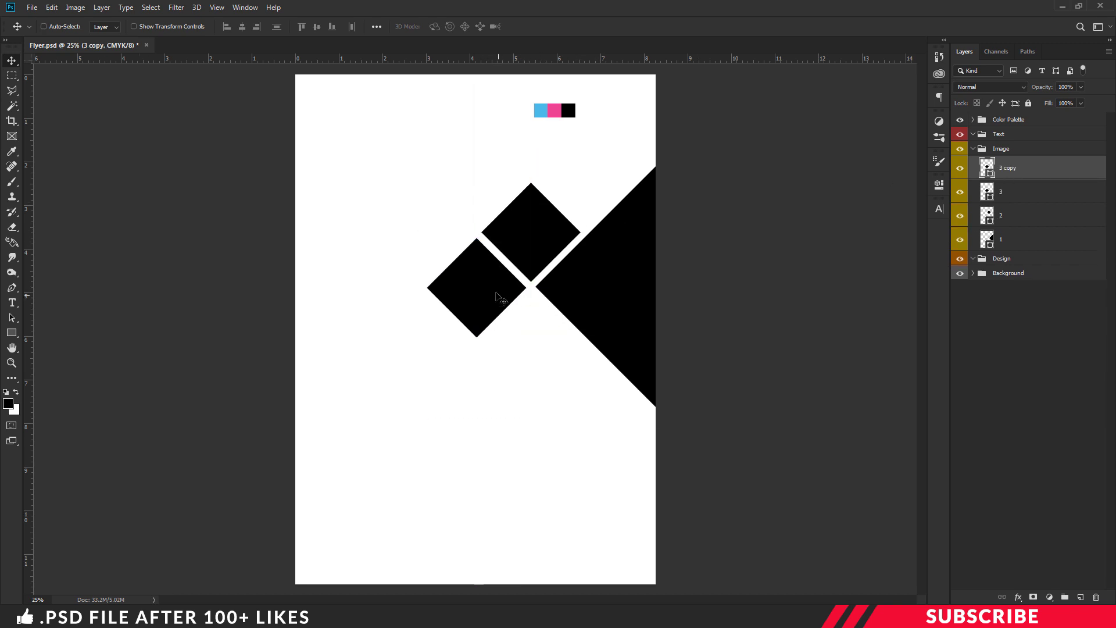
left_click_drag(537, 330, 577, 350)
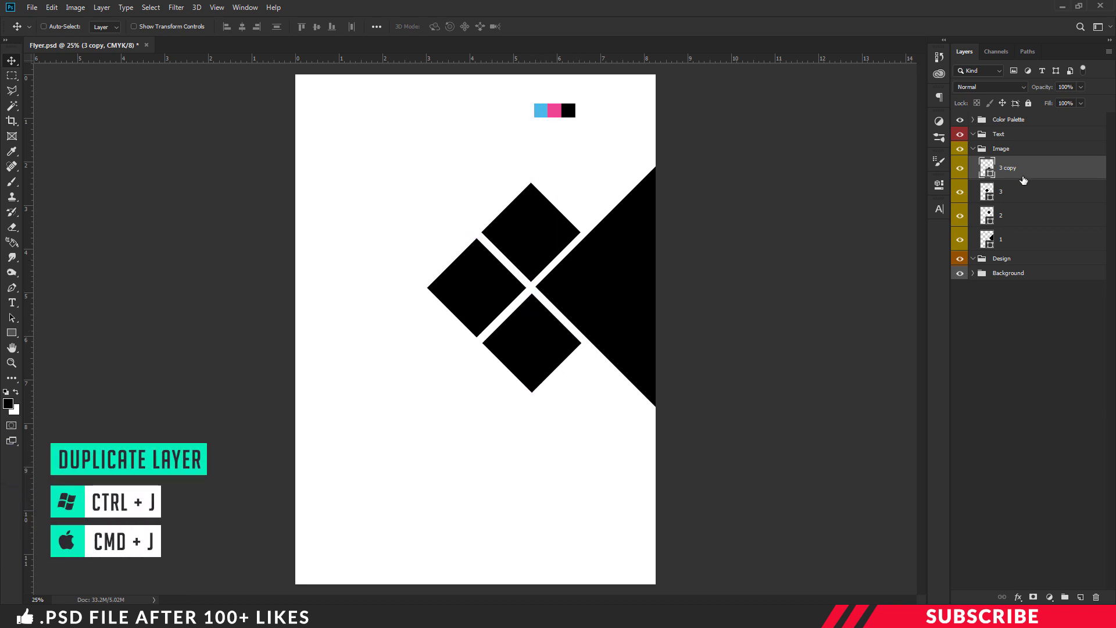
double_click(1007, 168)
type("4")
key("Return")
Duplicate layer 4 and move the copy into the Design group for renaming
key("ctrl+j")
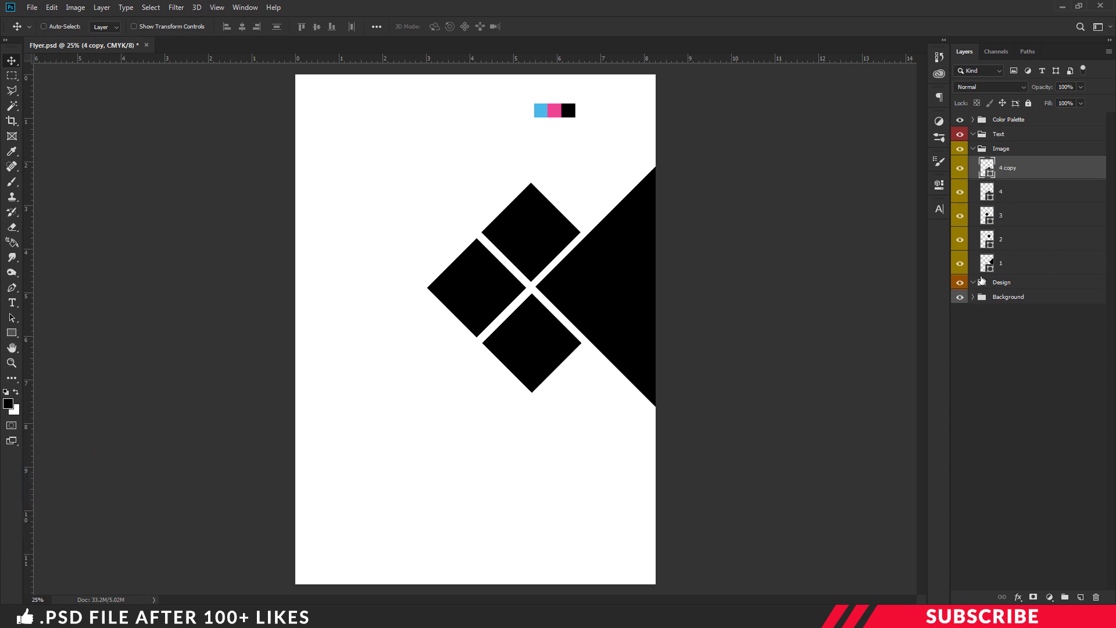
left_click_drag(1010, 170, 1011, 282)
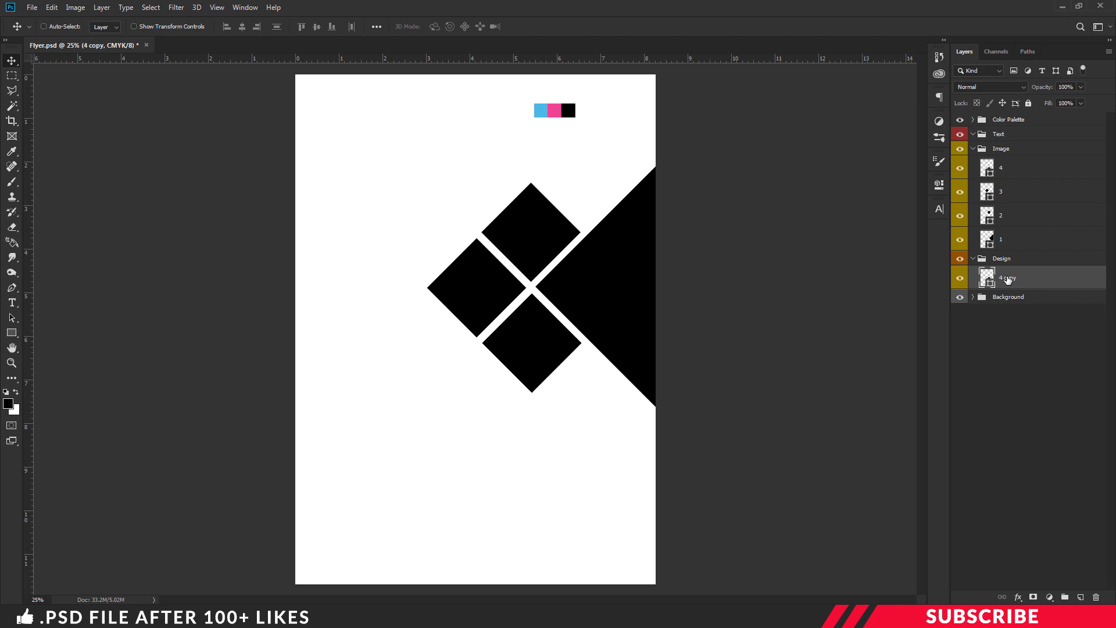
double_click(1007, 278)
Name the Design copy d1, recolour it blue from the palette, and shrink it to half size
type("d1")
key("Return")
left_click_drag(543, 231, 586, 112)
double_click(987, 278)
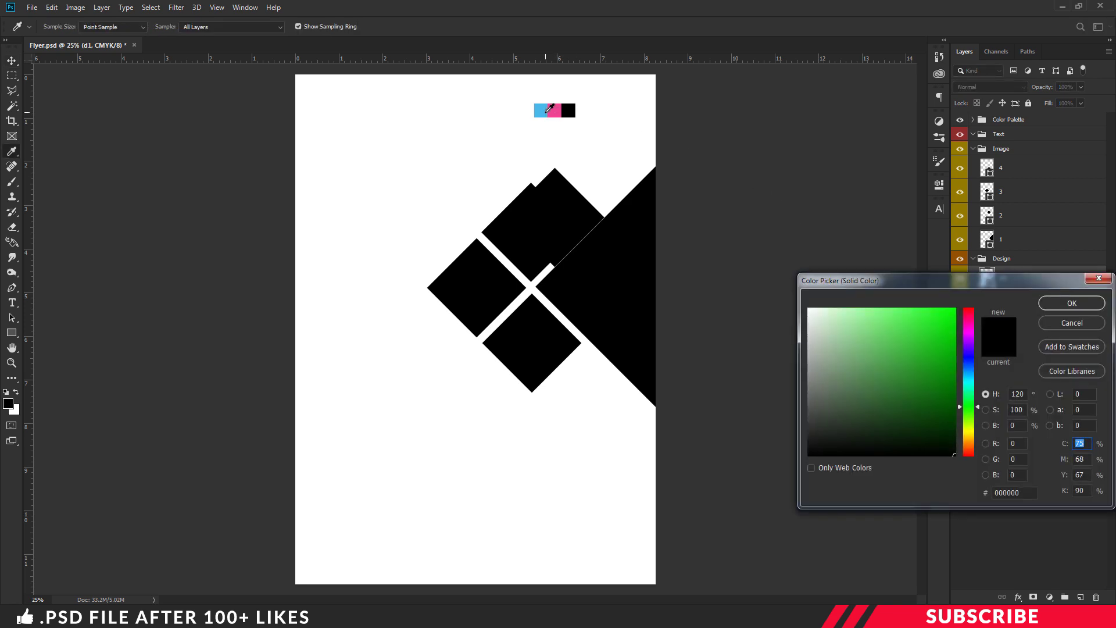
left_click(541, 109)
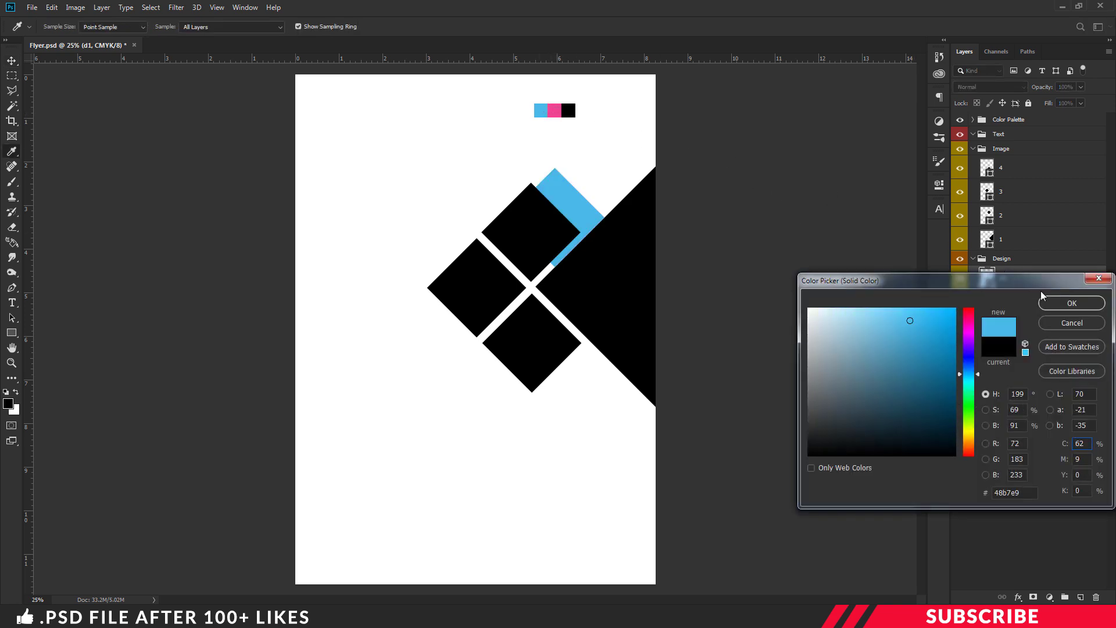
left_click(1072, 303)
left_click_drag(584, 204, 603, 179)
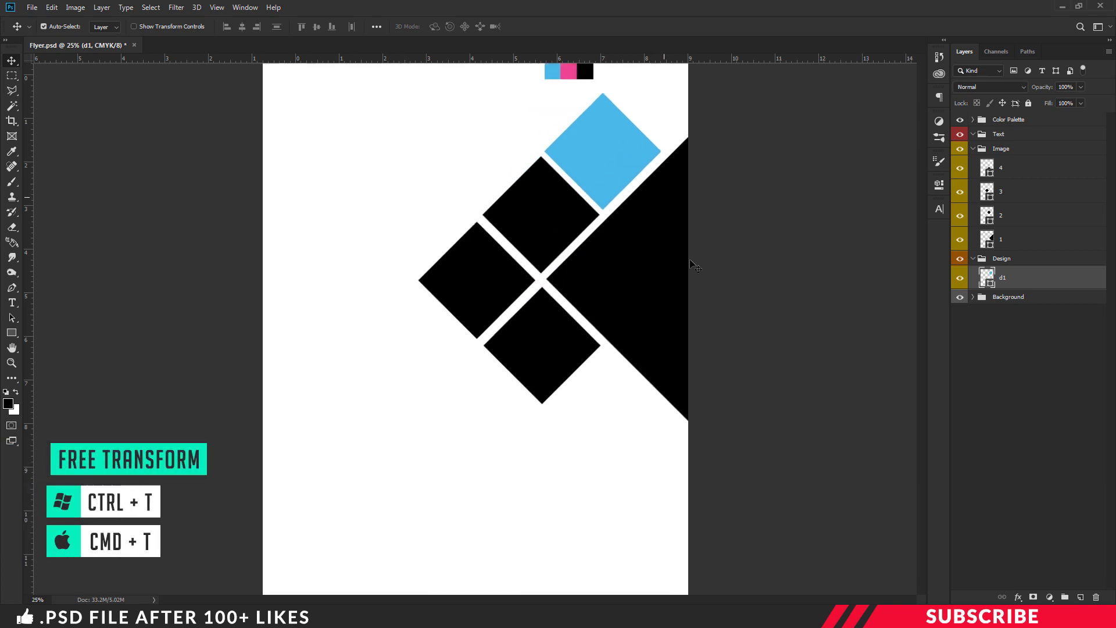
key("ctrl+plus")
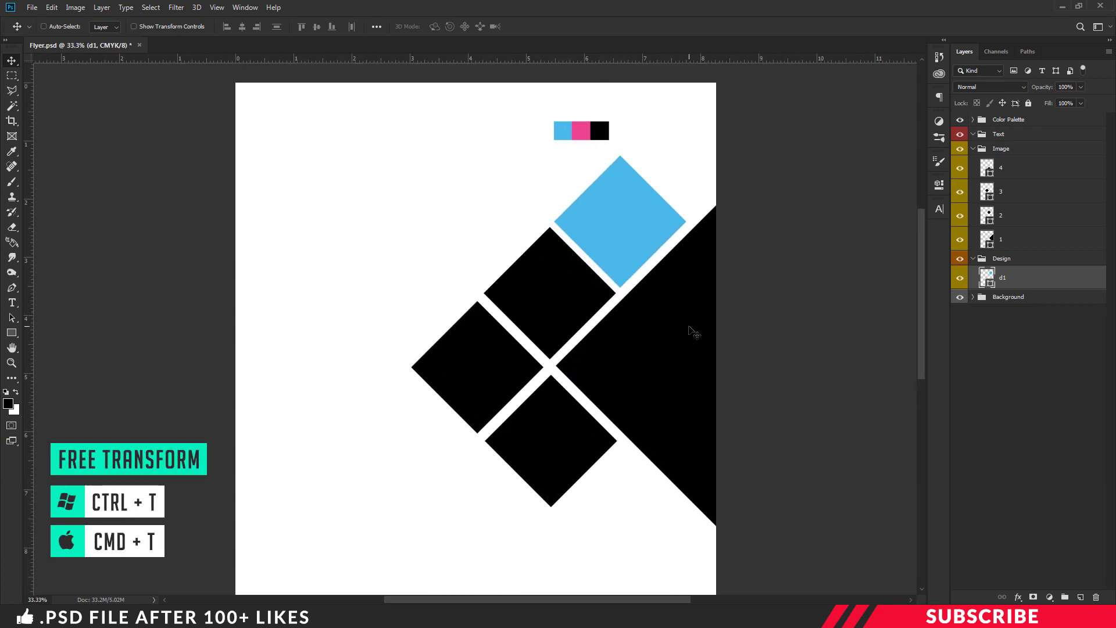
key("ctrl+t")
left_click_drag(684, 287, 632, 256)
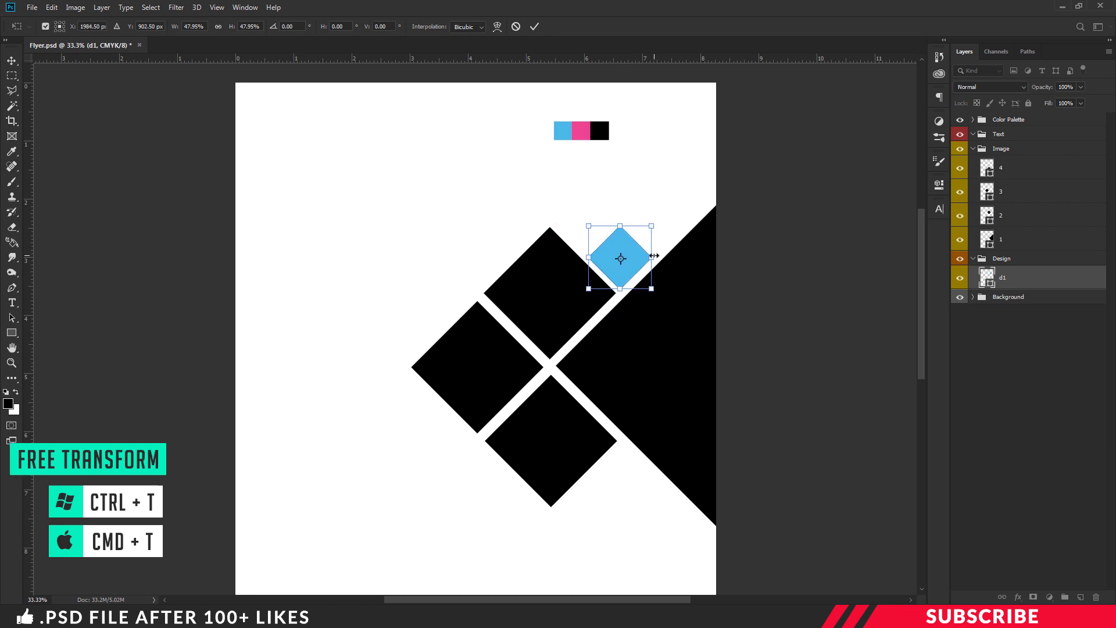
key("Return")
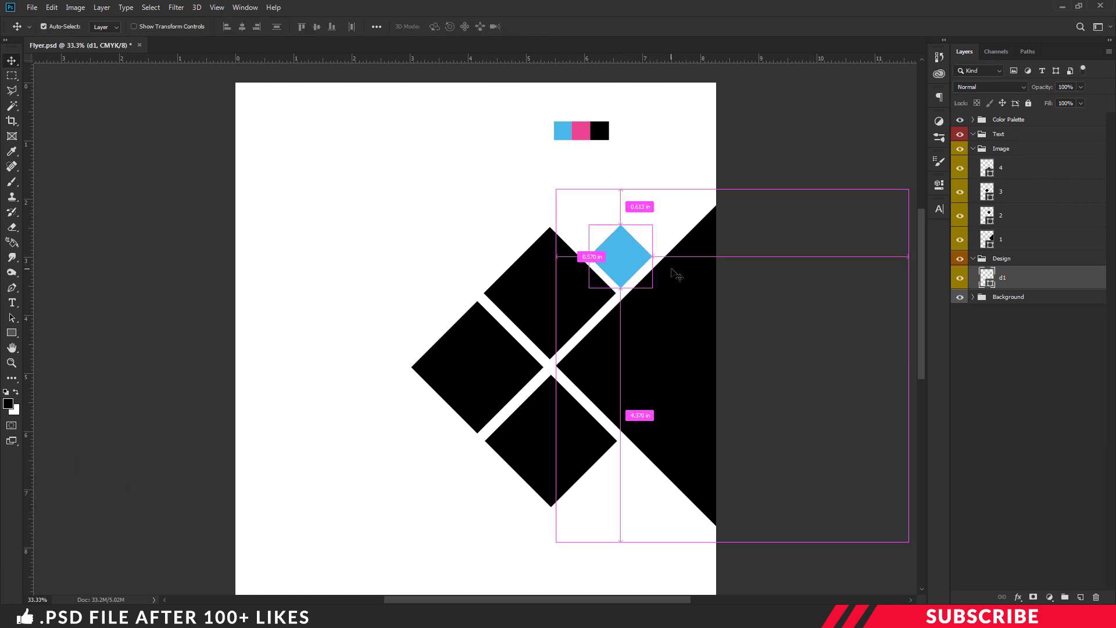
Duplicate it as d2, move it up-left, recolour it pink, and shrink it
key("ctrl+j")
double_click(1011, 279)
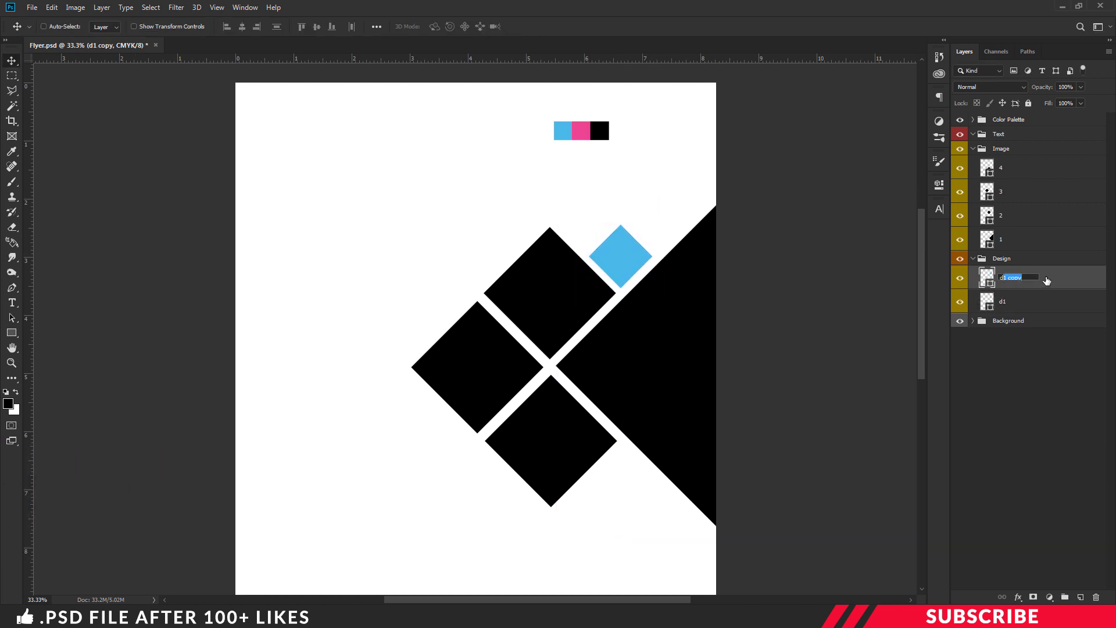
type("d2")
key("Return")
left_click_drag(640, 251, 594, 222)
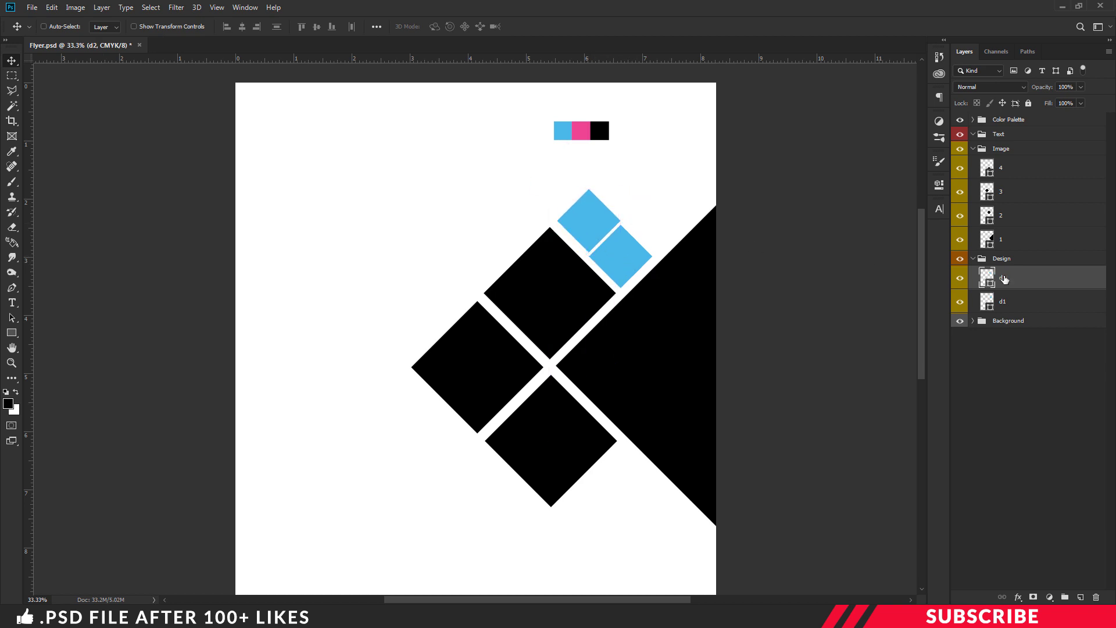
double_click(988, 278)
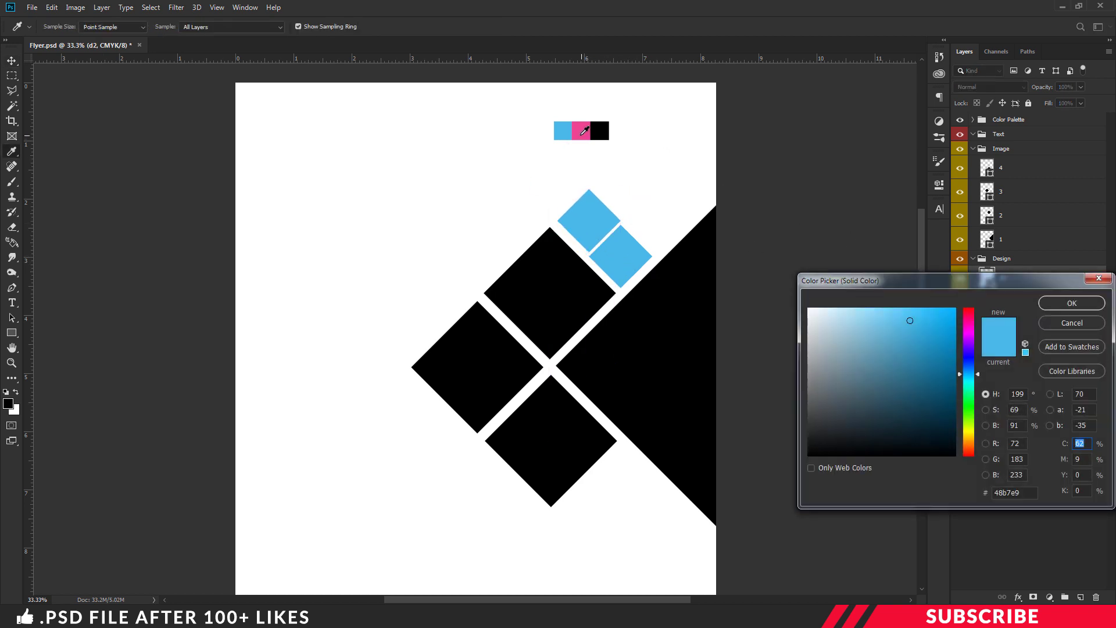
left_click(582, 132)
left_click(1070, 305)
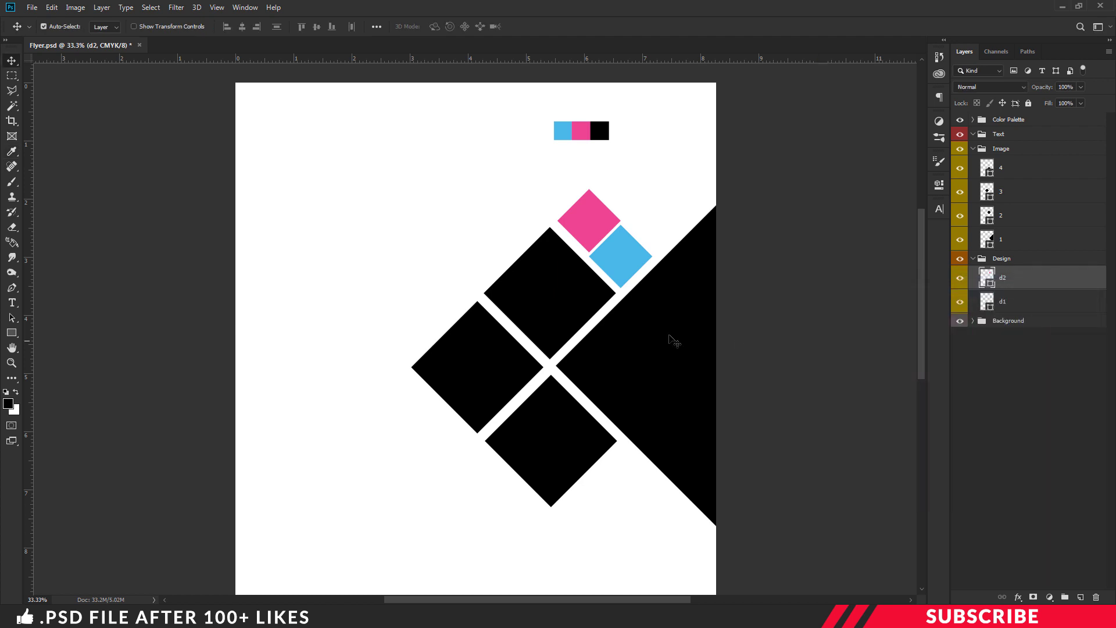
key("ctrl+t")
left_click_drag(621, 252, 589, 233)
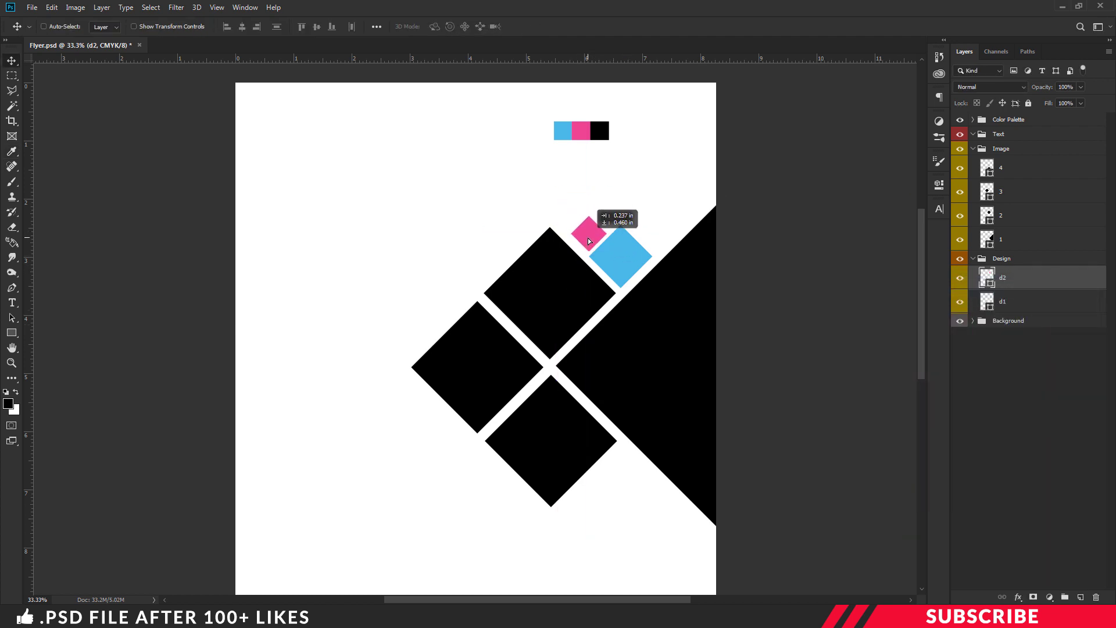
key("Return")
key("ctrl+minus")
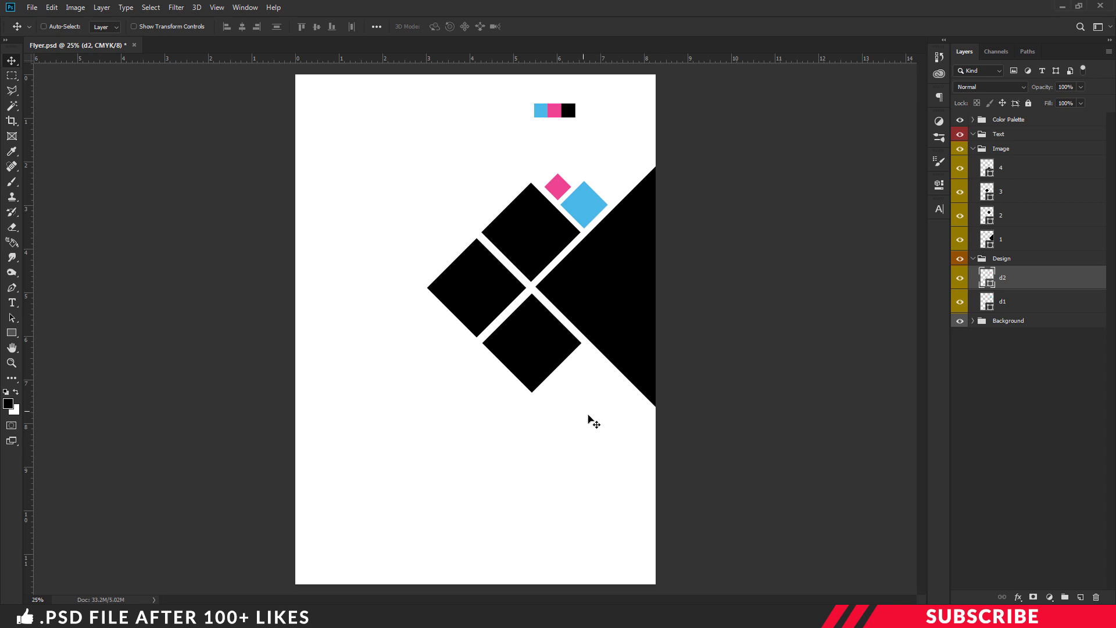
Add a new layer above layer 4 and draw a tall black rectangle
left_click(989, 259)
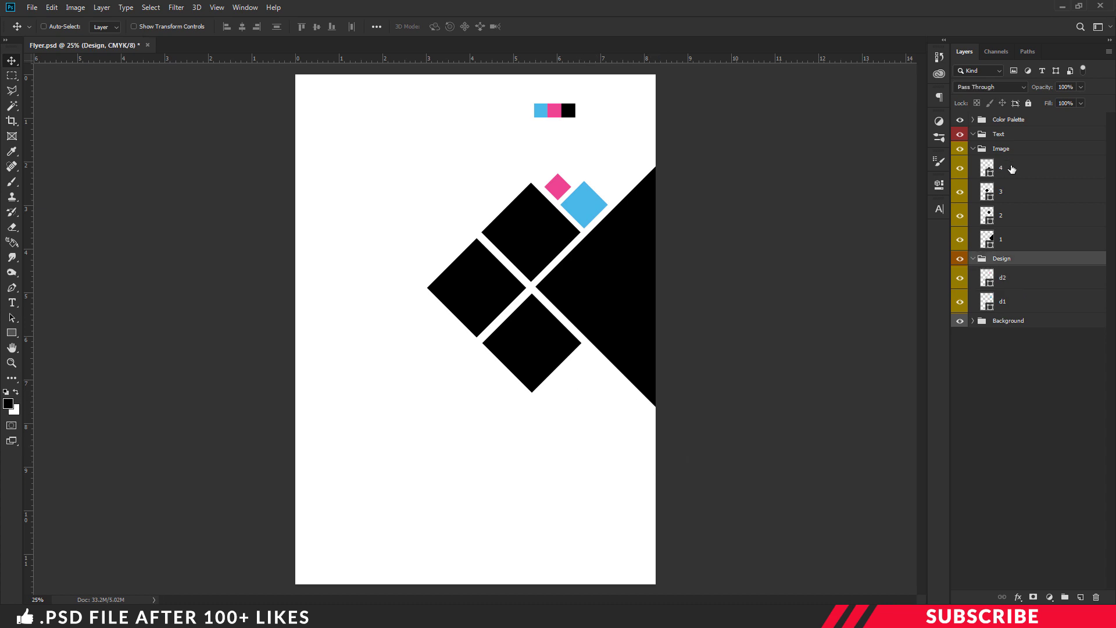
left_click(1010, 168)
left_click(1084, 597)
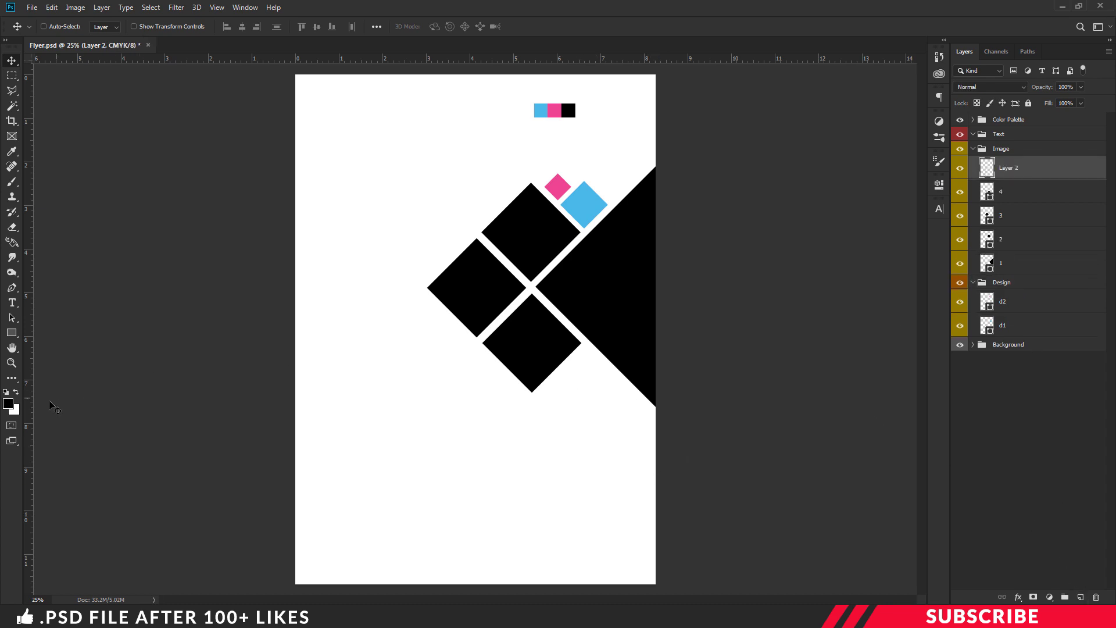
left_click(9, 407)
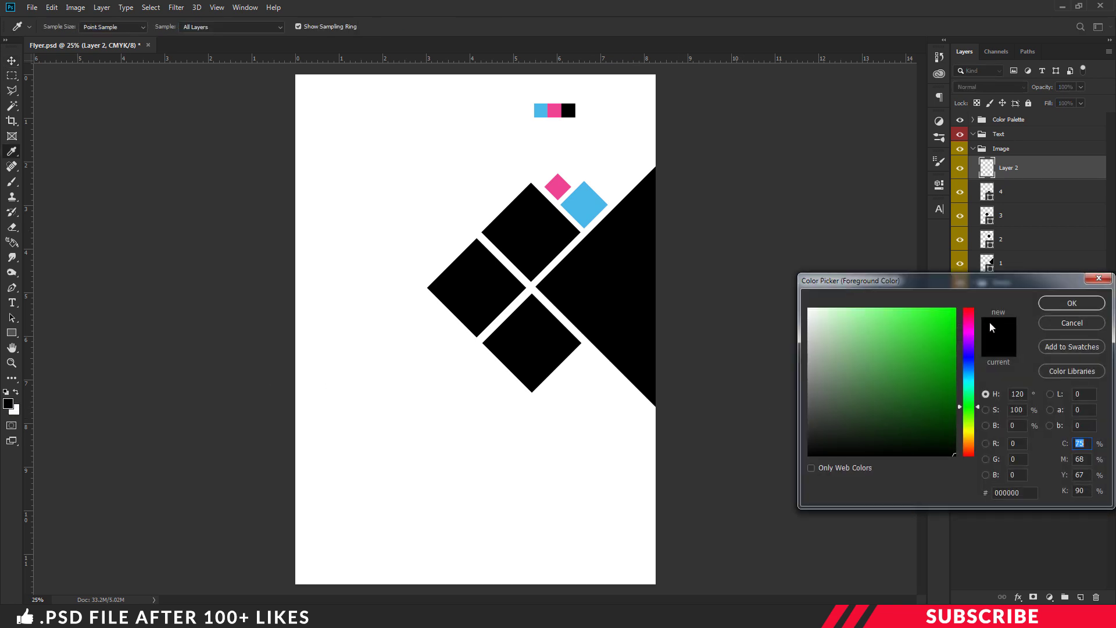
left_click(1072, 302)
left_click(12, 332)
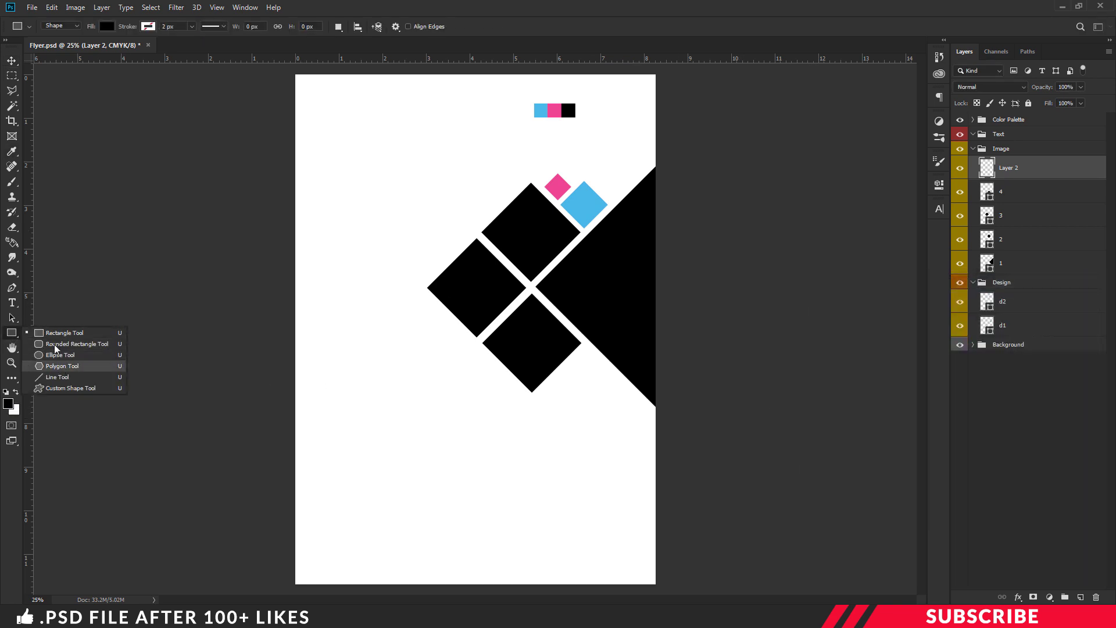
left_click(78, 333)
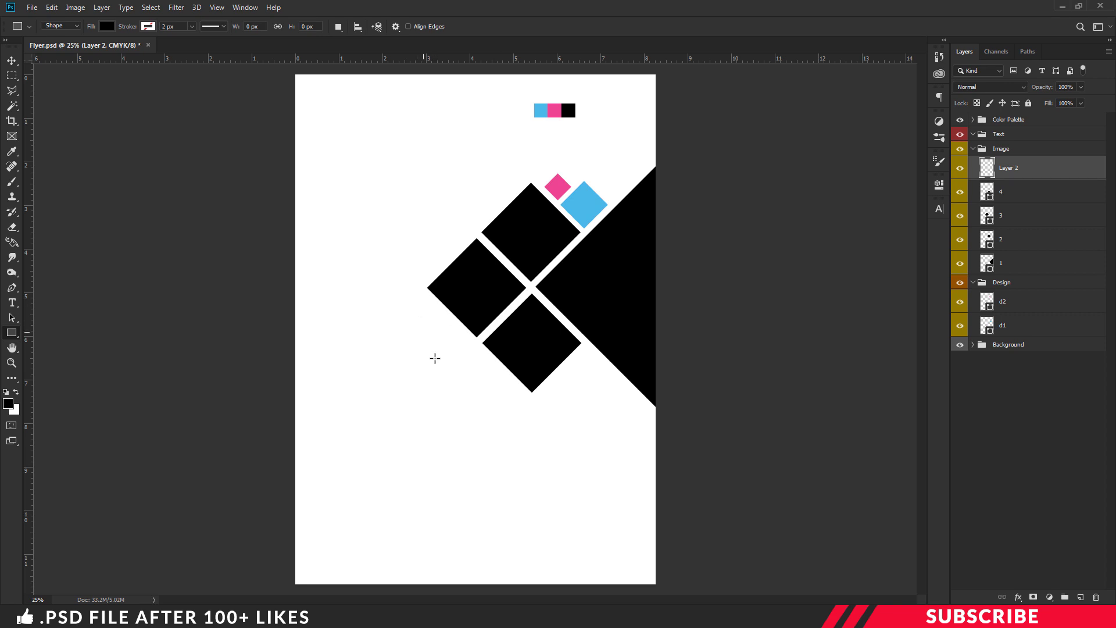
left_click_drag(366, 207, 447, 453)
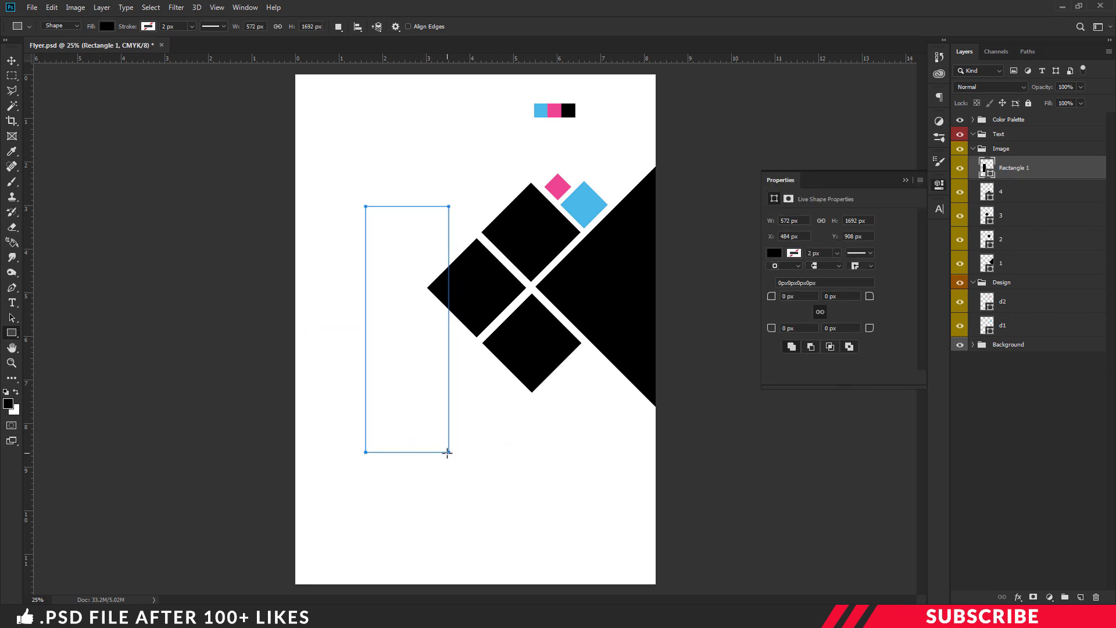
Rotate the rectangle -45°, move it to the lower-right edge, shrink it slightly, and name the layer 5
key("ctrl+t")
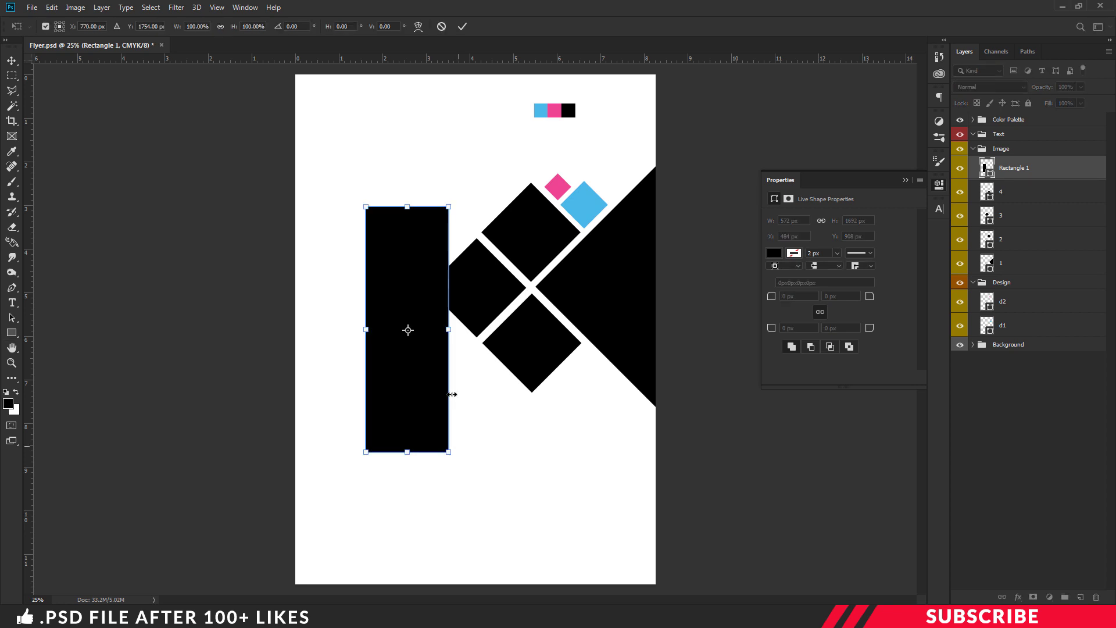
left_click(276, 26)
type("-45")
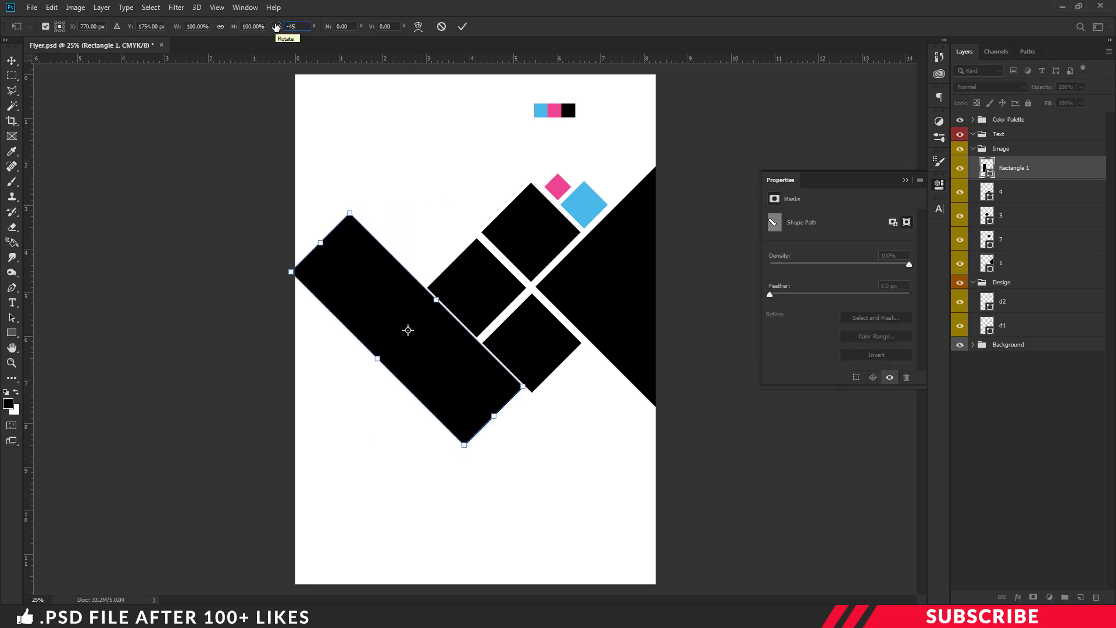
key("Return")
key("v")
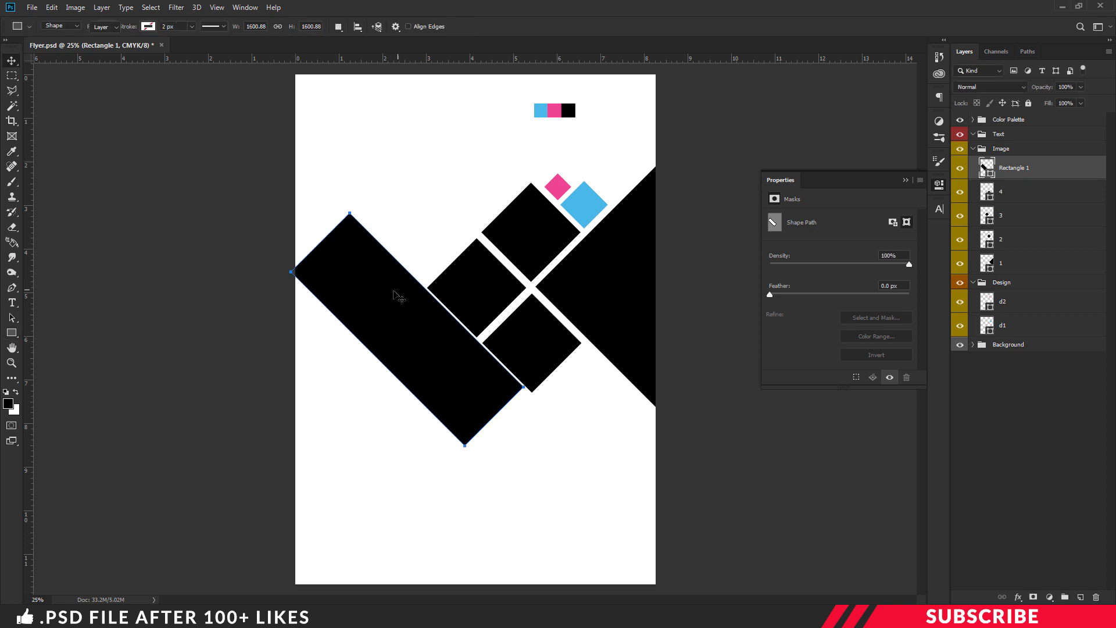
left_click_drag(421, 318, 629, 426)
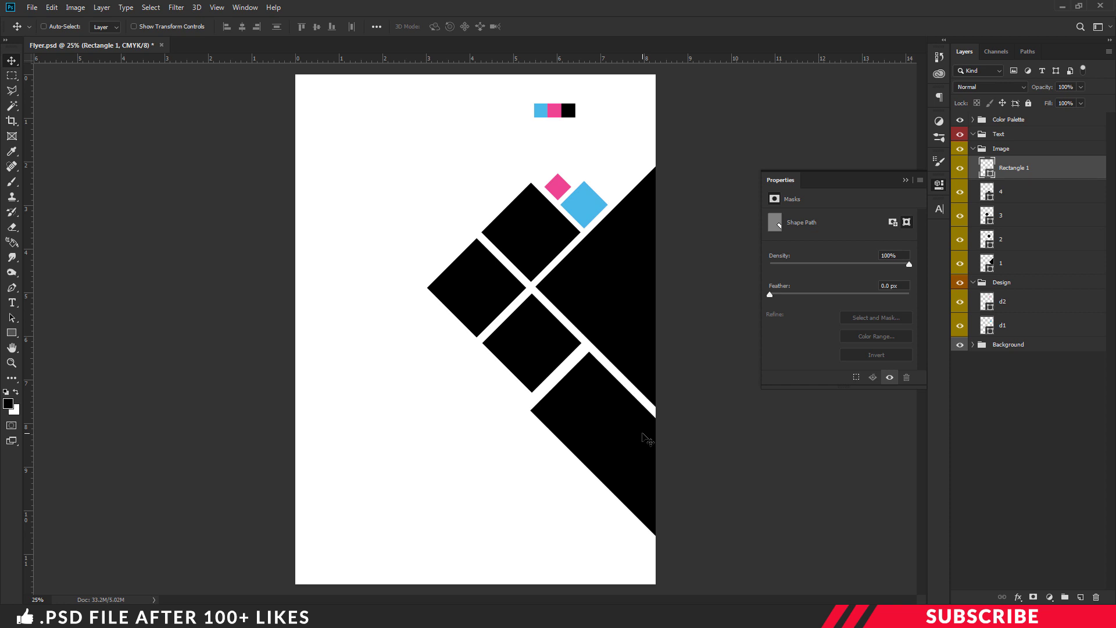
key("ctrl+t")
left_click_drag(537, 570, 539, 543)
key("Return")
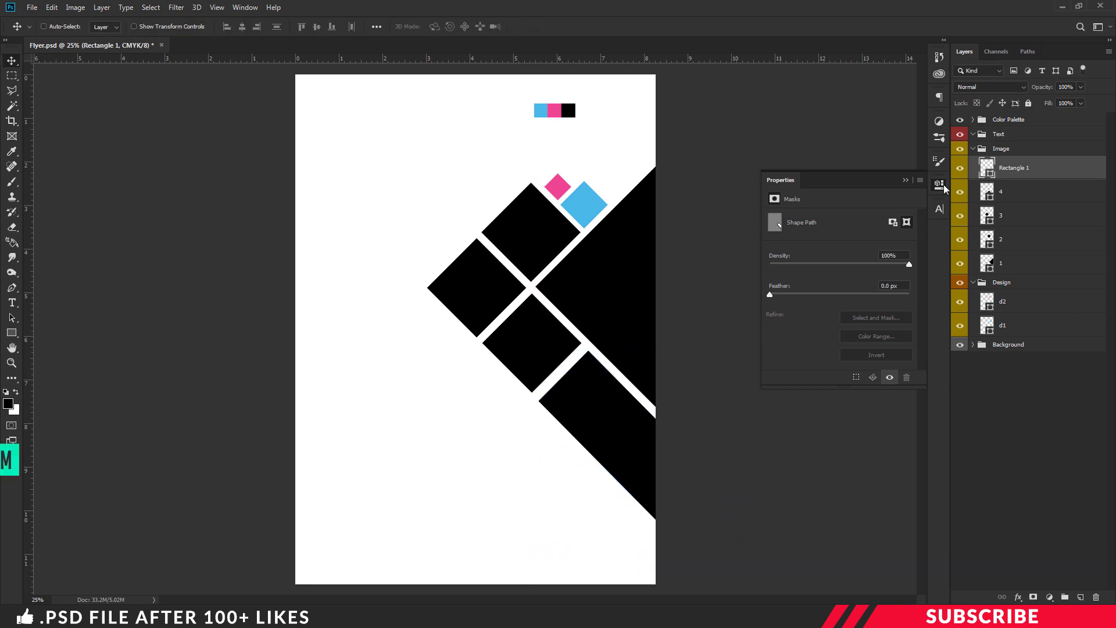
double_click(1012, 168)
type("5")
key("Return")
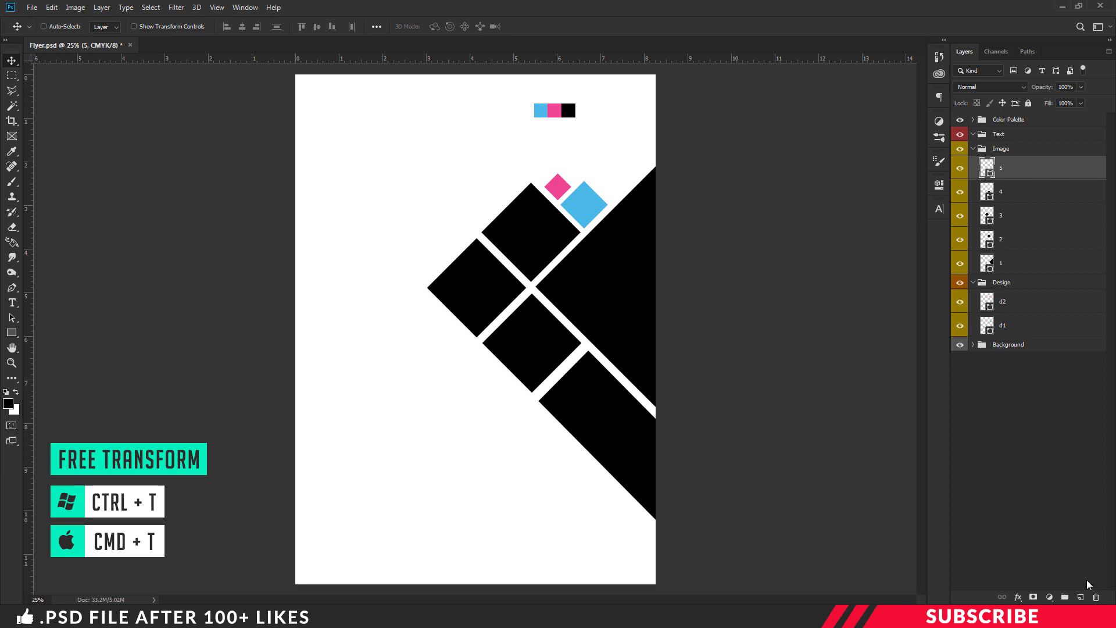
Add a new layer and set the foreground colour to orange-red ff7758
left_click(1079, 598)
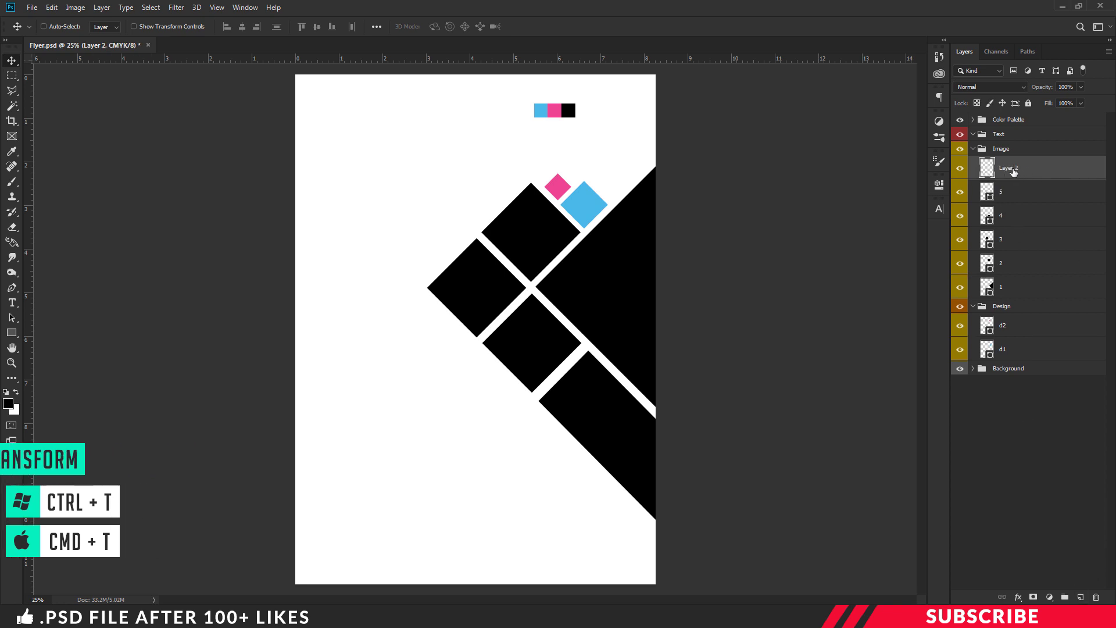
left_click(9, 404)
mouse_move(972, 451)
left_mouse_down()
mouse_move(970, 333)
mouse_move(968, 452)
left_mouse_up()
left_click(905, 308)
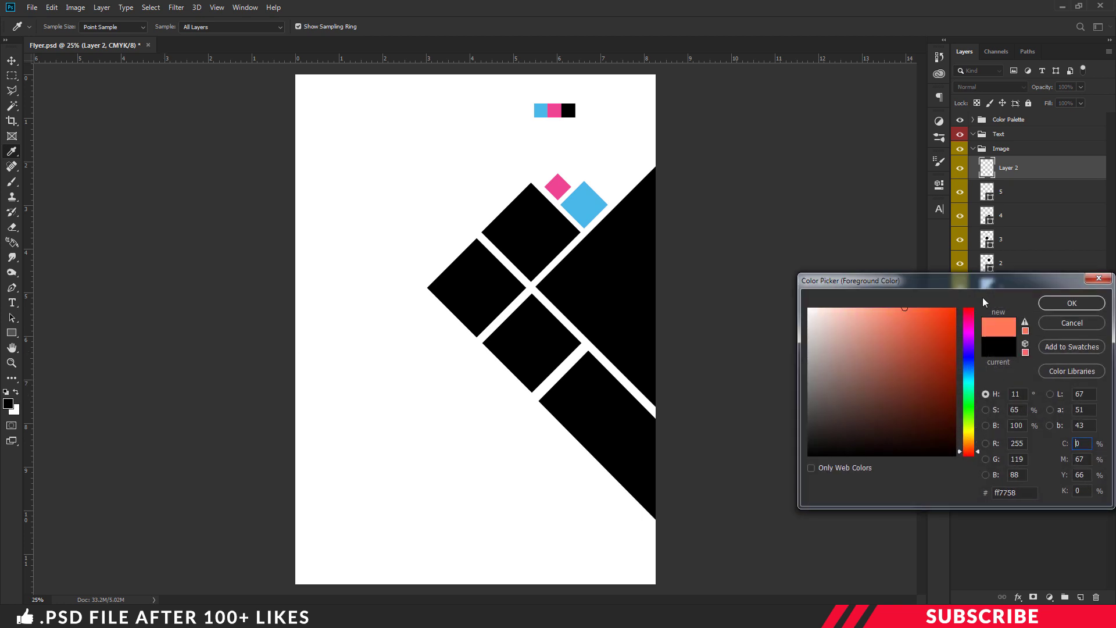
left_click(1072, 304)
Draw a thin orange-red bar with the Rectangle Tool and rotate it -45°
key("y")
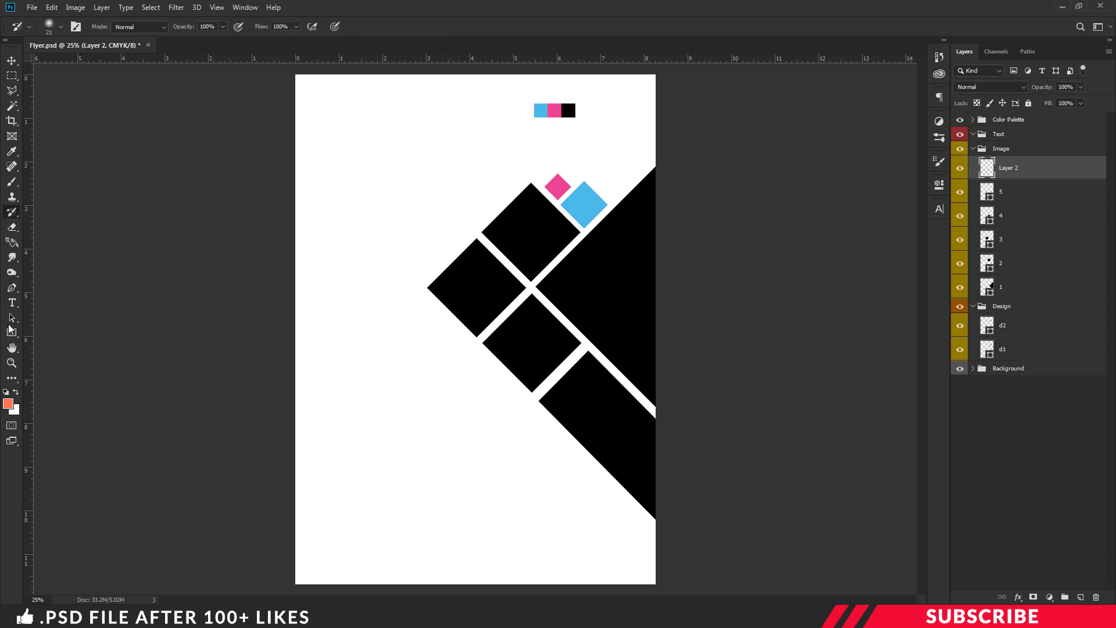
right_click(10, 329)
left_click(61, 331)
left_click_drag(389, 208, 398, 307)
key("ctrl+plus")
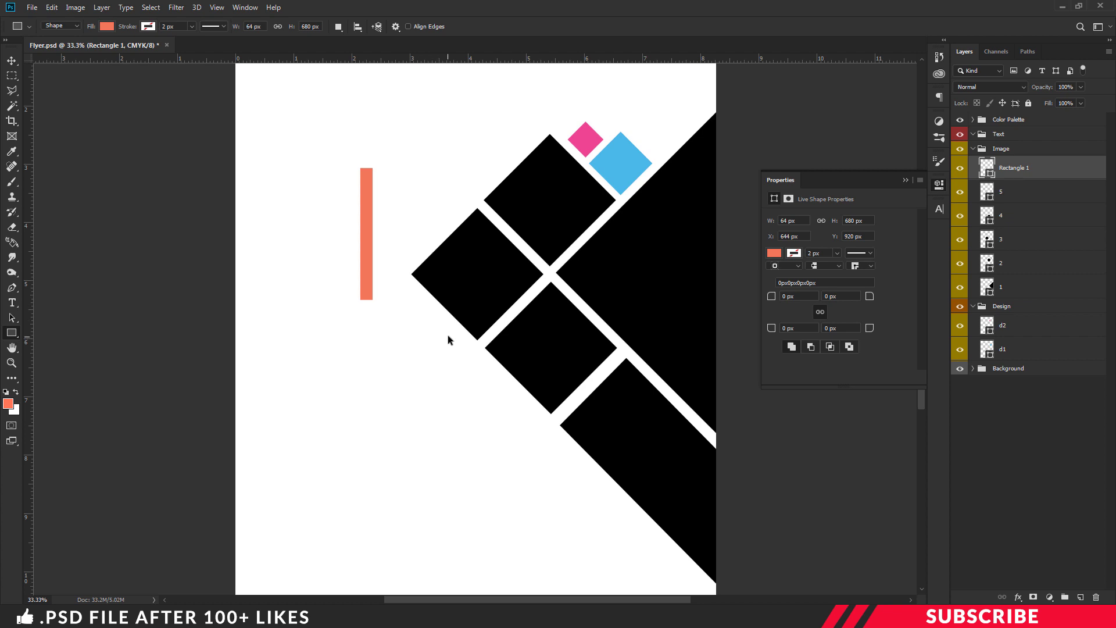
key("ctrl+t")
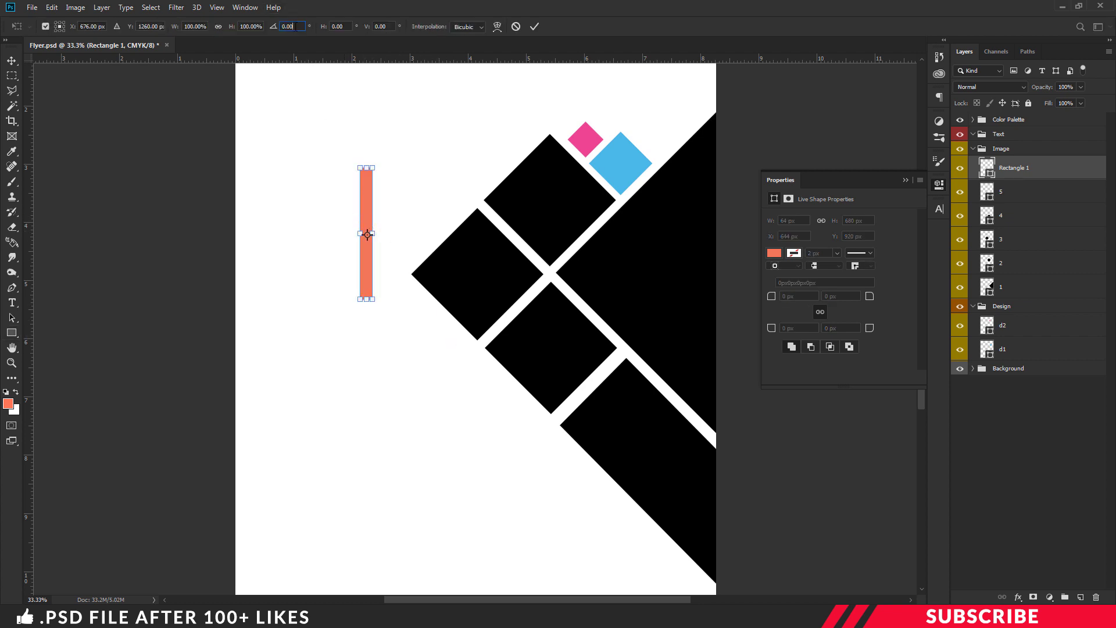
type("45")
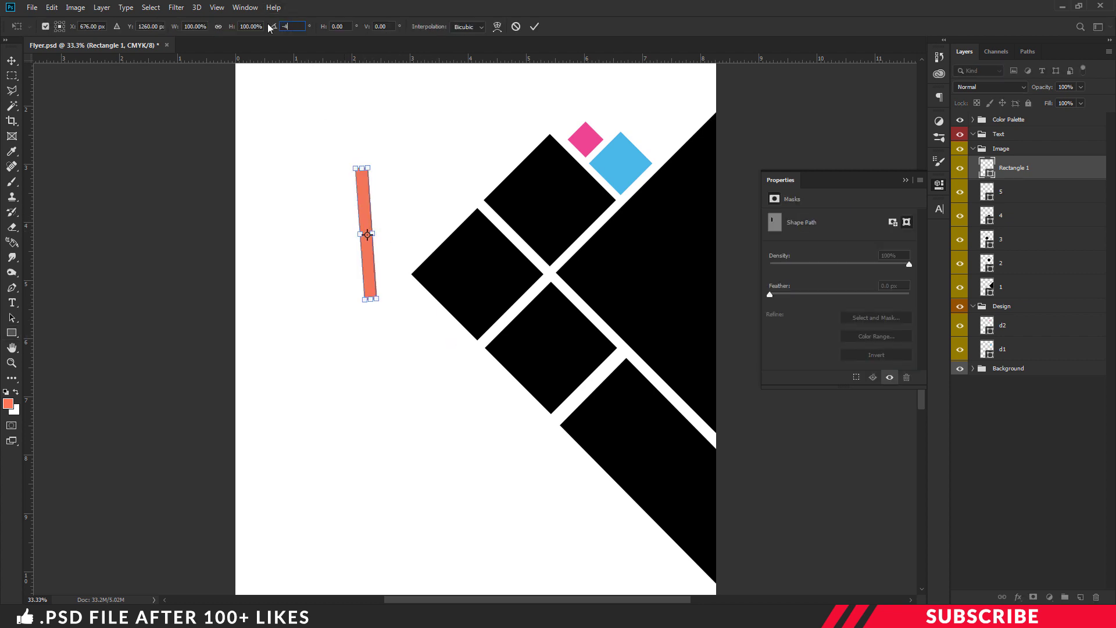
key("Return")
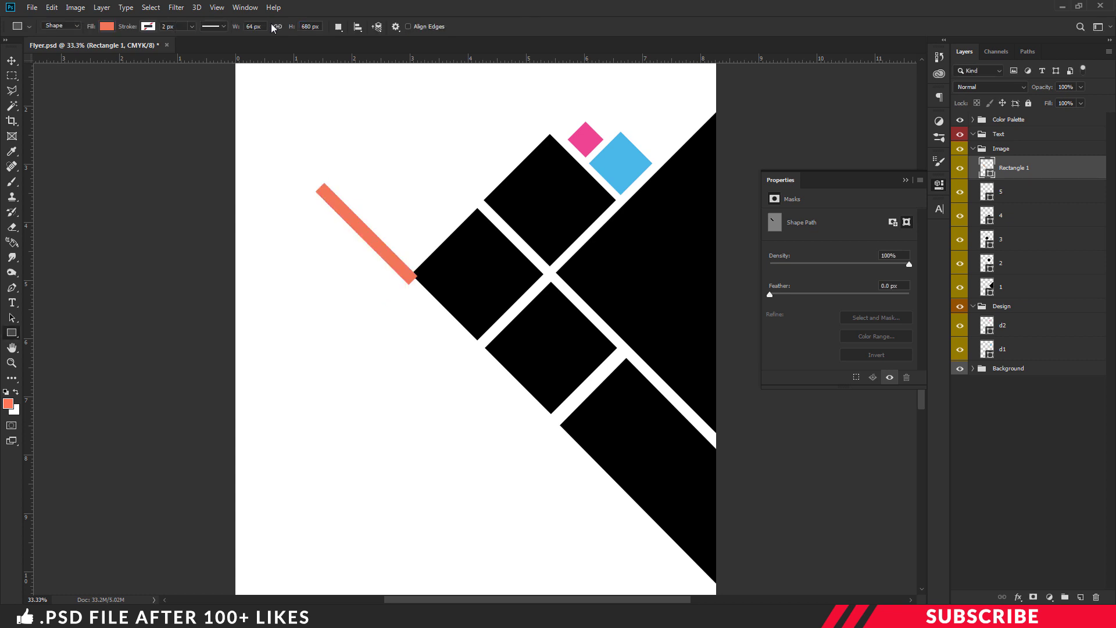
key("v")
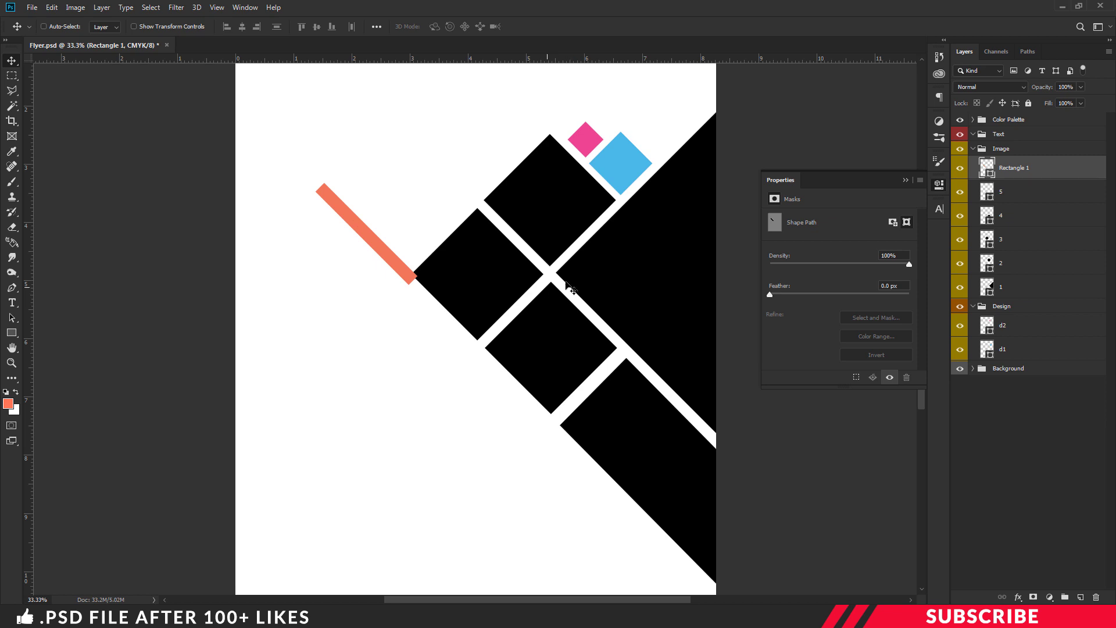
Set the orange bar's opacity to 82% and move it along the gap between the squares
left_click(941, 186)
left_click_drag(365, 235, 642, 365)
key("ctrl+plus")
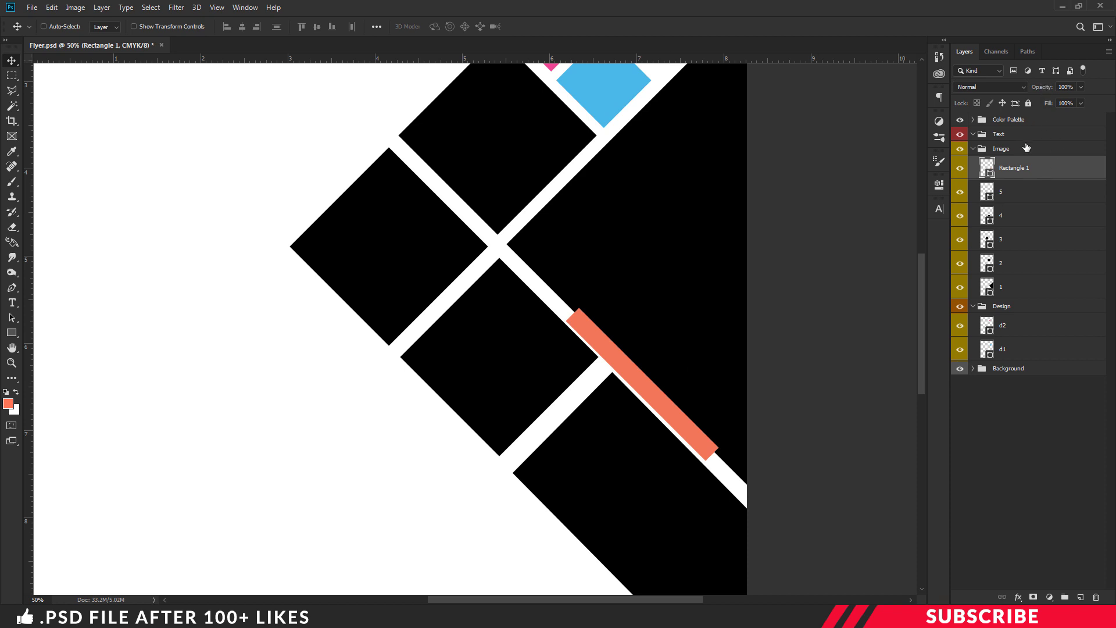
left_click_drag(1051, 90, 1042, 92)
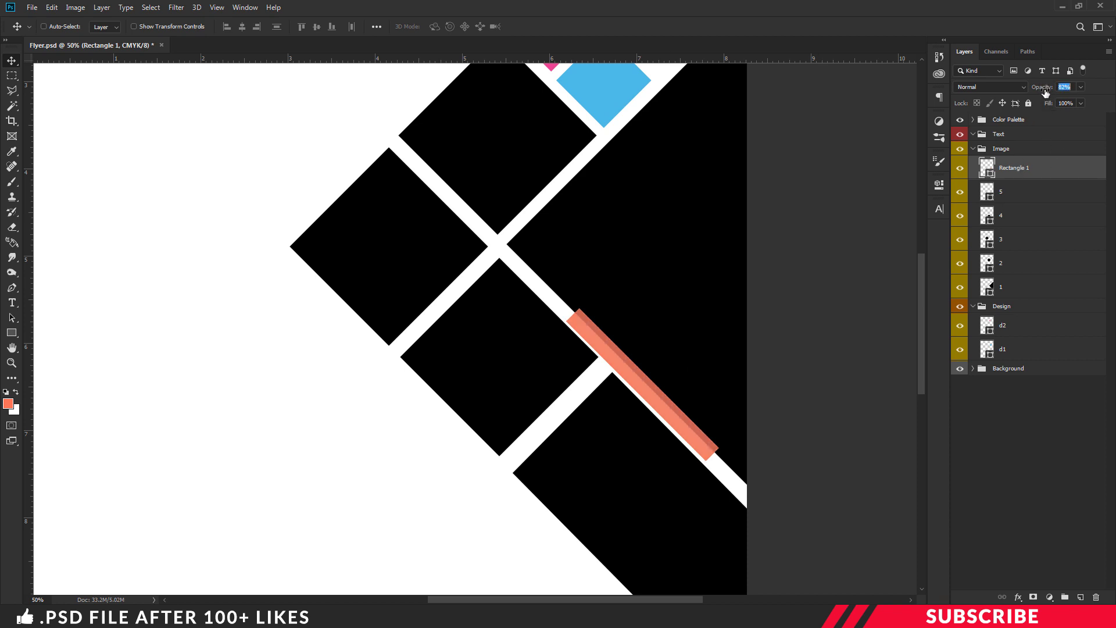
left_click(663, 417)
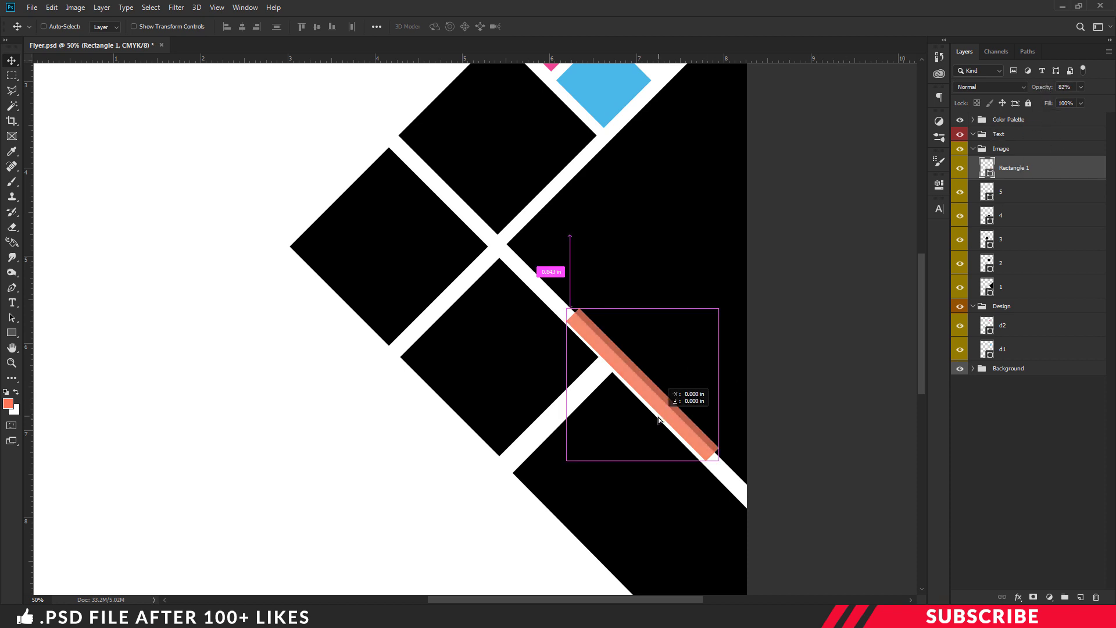
key("Down")
key("Down")
key("Down")
key("Down")
key("Down")
key("Down")
key("Down")
key("Down")
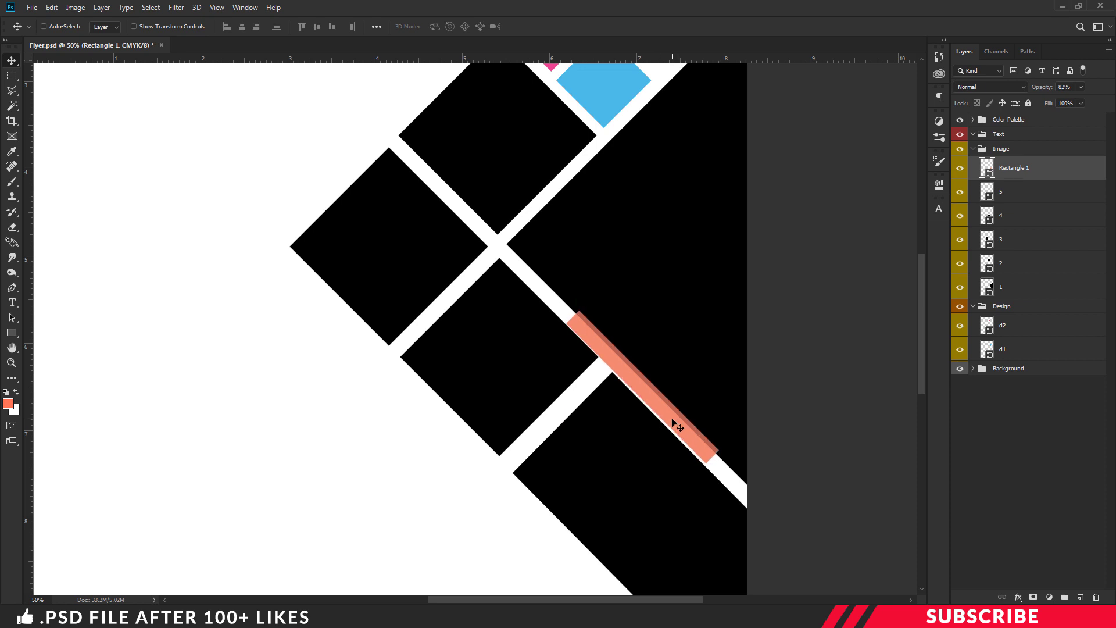
left_click_drag(642, 404, 608, 366)
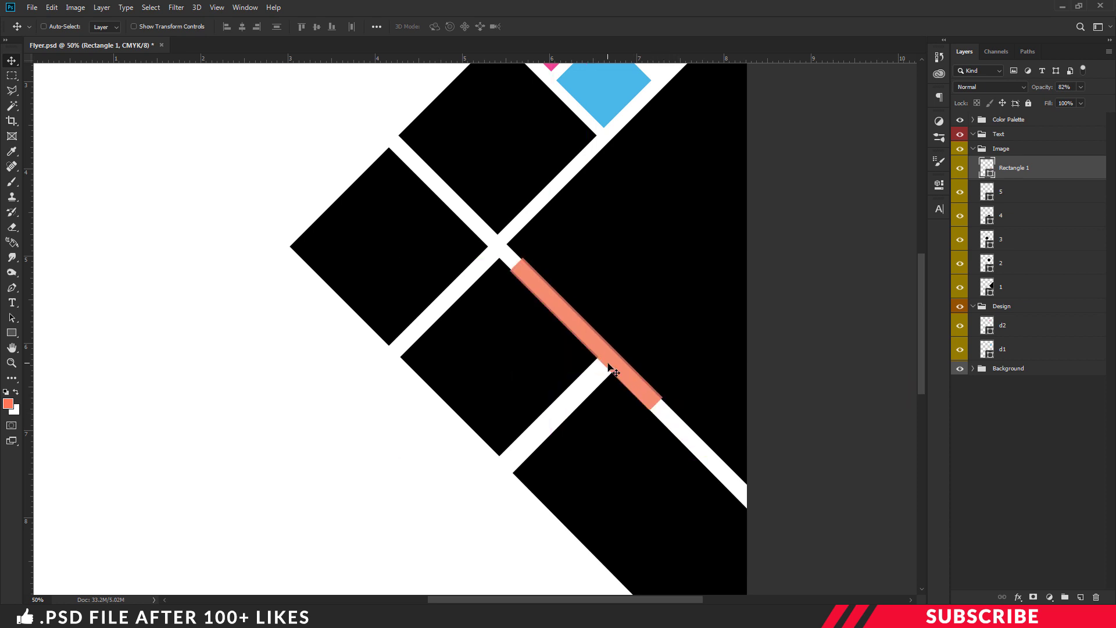
Nudge layer 4's square down-left with the arrow keys
left_click(1011, 219)
left_click(960, 215)
left_click(960, 215)
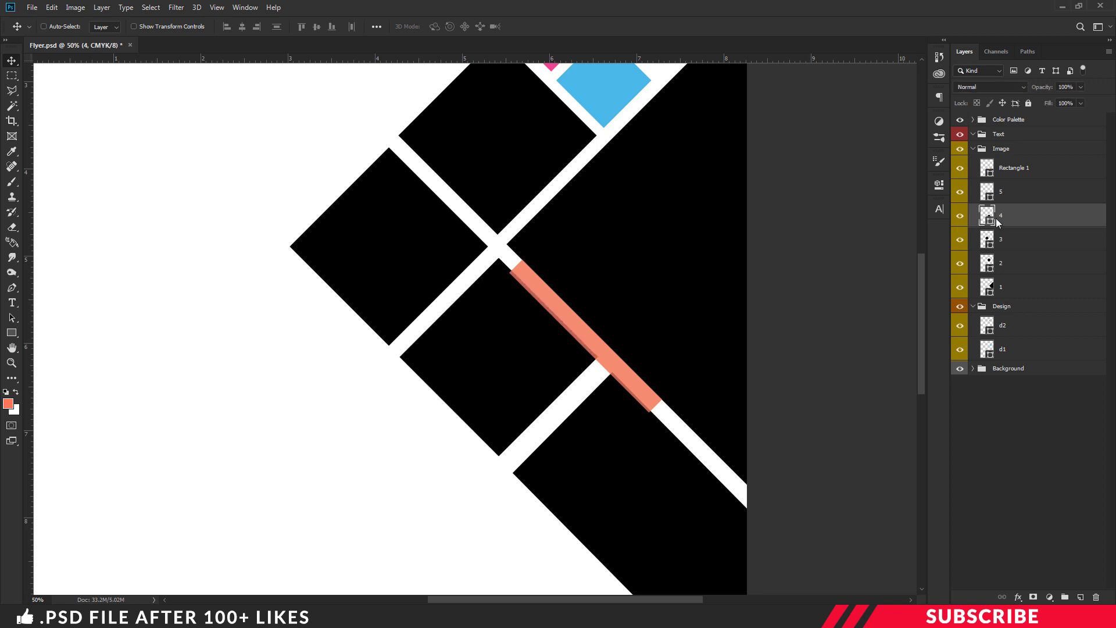
key("Left")
key("Left")
key("Left")
key("Left")
key("Left")
key("Left")
key("Down")
key("Down")
key("Down")
key("Down")
key("Down")
key("Down")
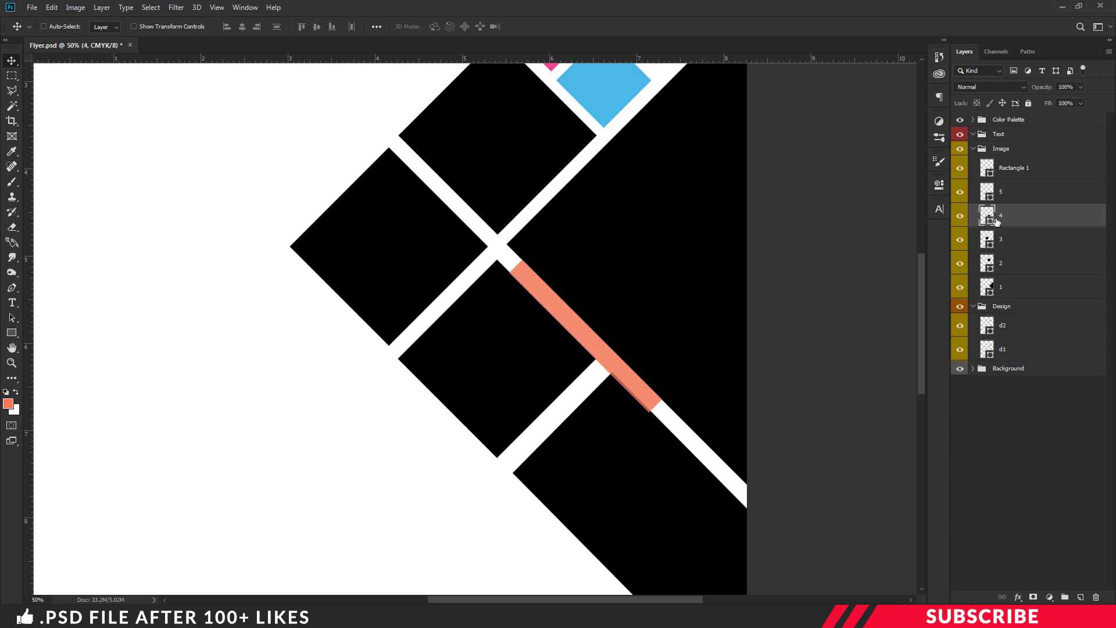
key("Left")
key("Down")
key("Left")
key("Down")
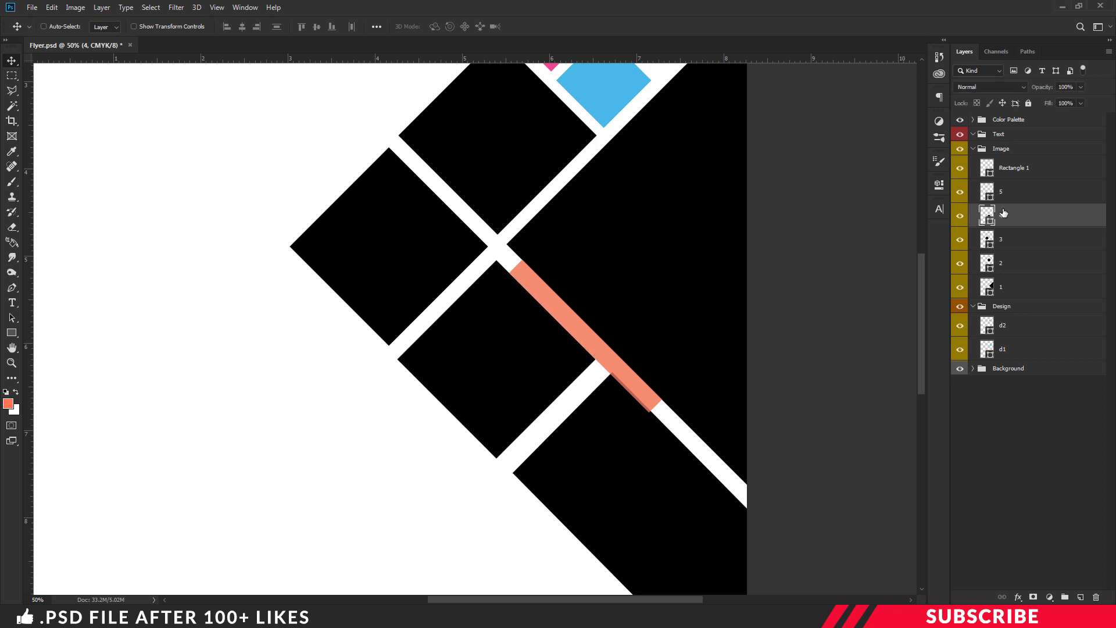
Move the orange bar into the upper-left gap and nudge layer 3's square down-left
left_click(573, 319, "ctrl")
left_click_drag(573, 319, 539, 254)
left_click(1011, 243)
key("Left")
key("Down")
key("Left")
key("Down")
key("Left")
key("Down")
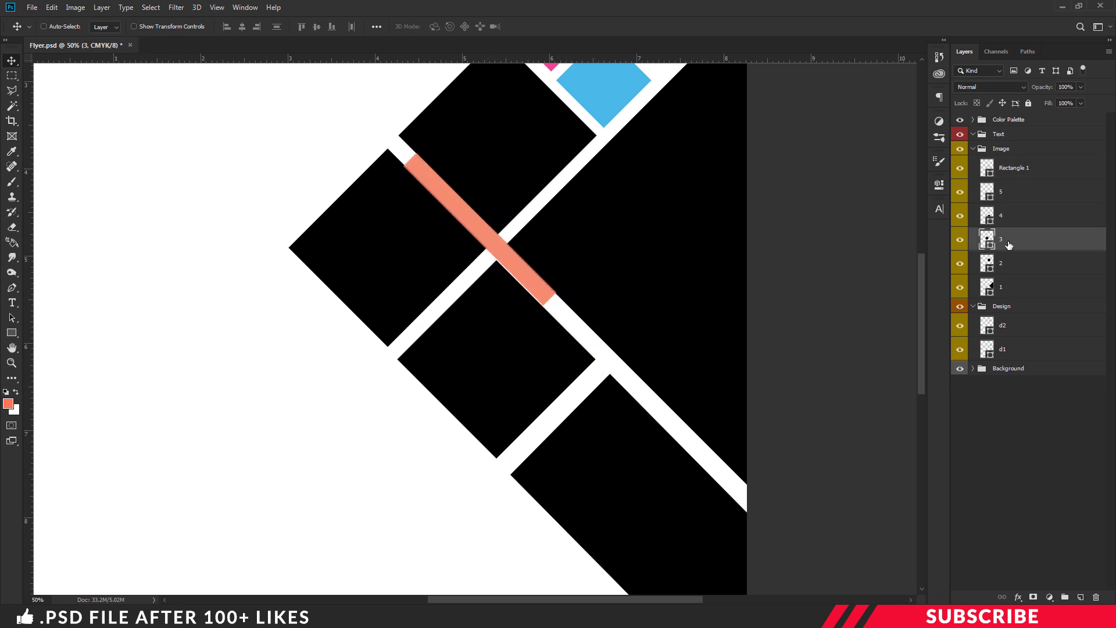
scroll(850, 378, "up", 4)
Rotate the salmon Rectangle 1 stripe 90° clockwise
key("ctrl+minus")
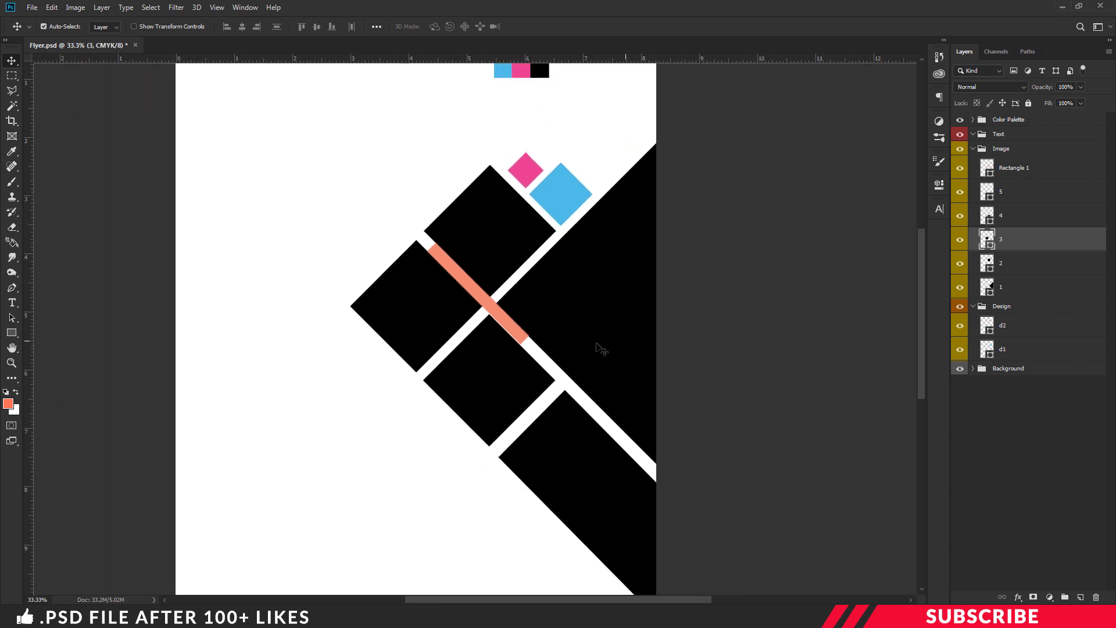
left_click(1033, 174)
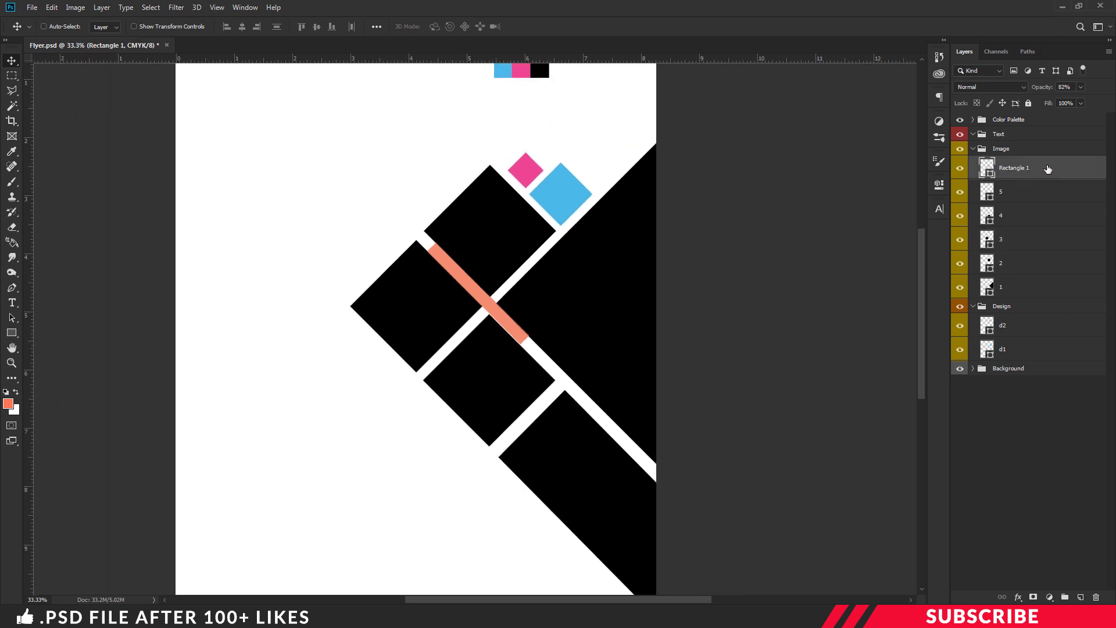
left_click(962, 169)
left_click(963, 168)
key("ctrl+t")
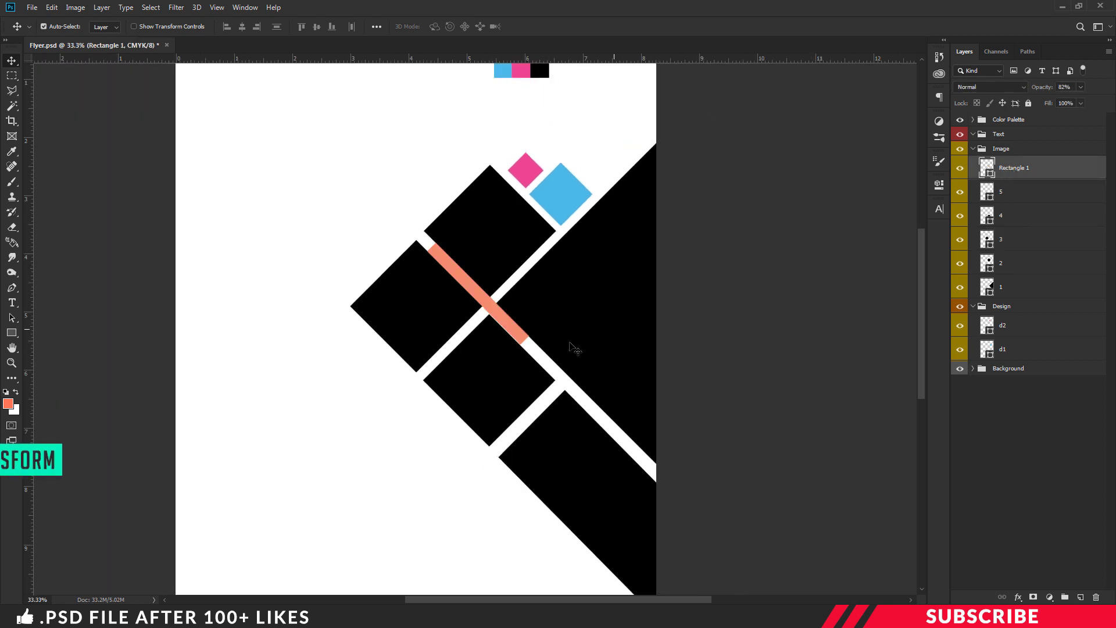
right_click(502, 273)
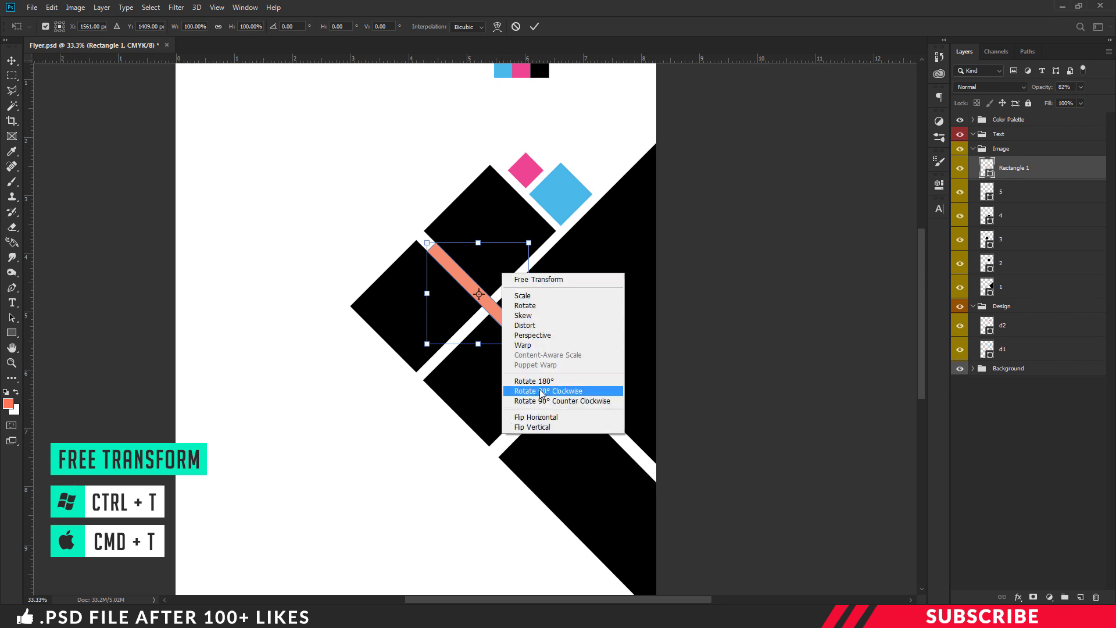
left_click(575, 394)
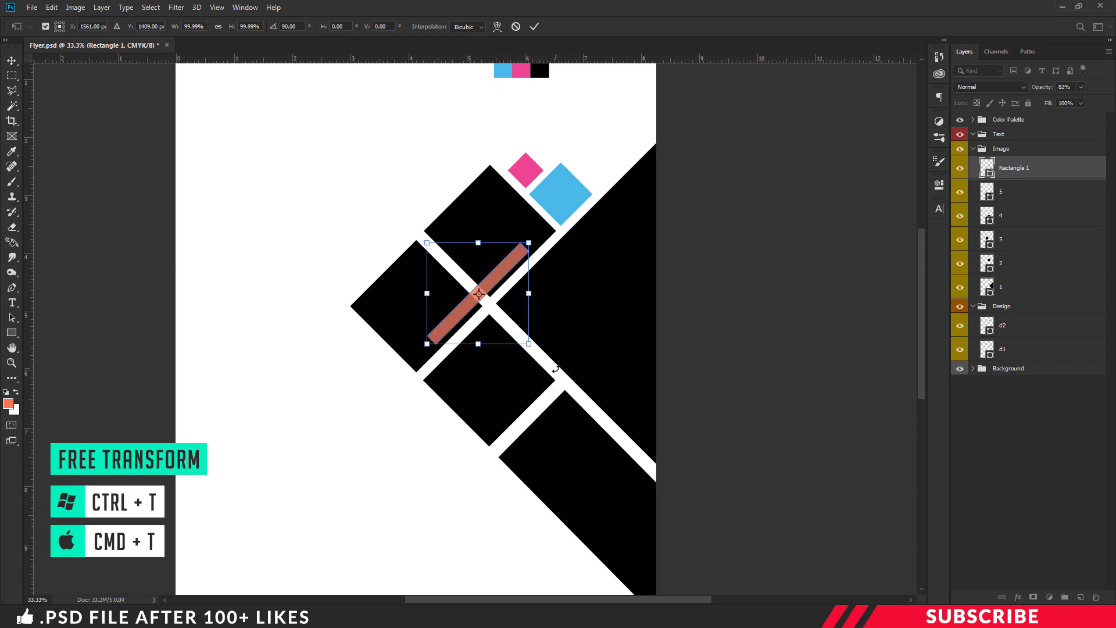
key("Return")
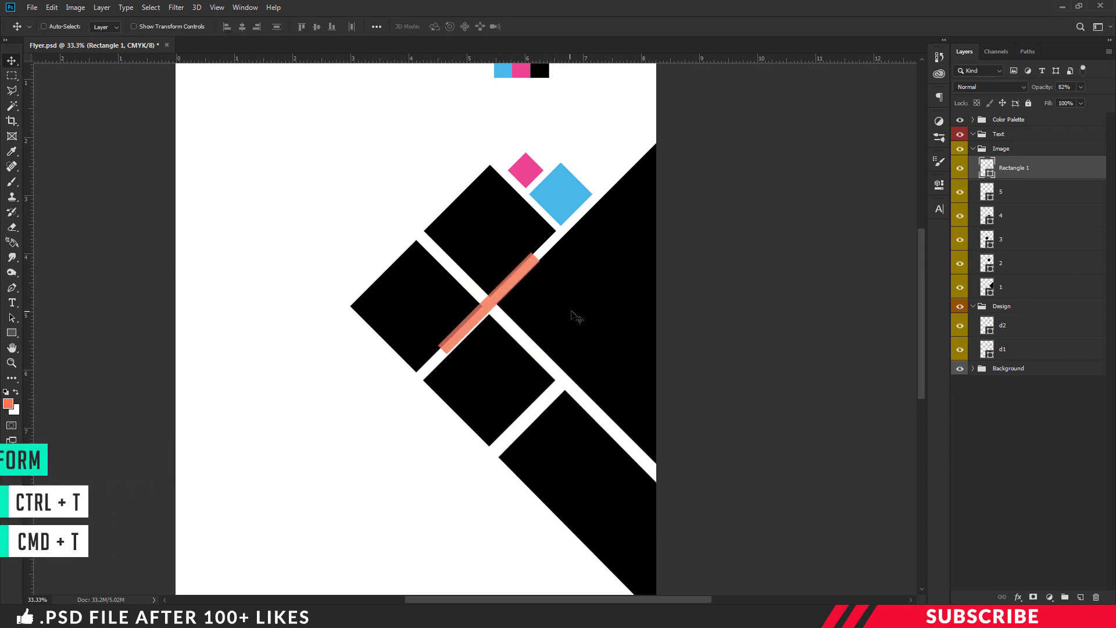
Shift the rotated stripe and the layer 2, 3 and 4 squares slightly up-left
key("ctrl+plus")
key("ctrl+plus")
left_click_drag(567, 253, 562, 251)
left_click(1012, 262)
key("shift+Left")
key("shift+Up")
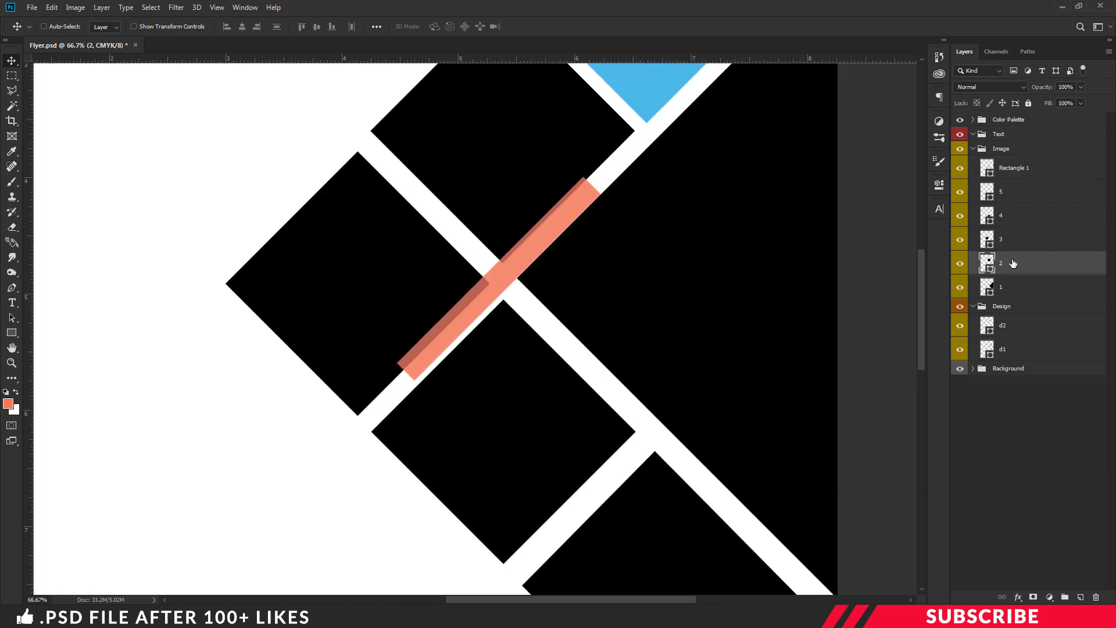
left_click(1012, 239)
key("shift+Left")
key("shift+Up")
left_click(1019, 216)
key("shift+Left")
key("shift+Up")
Move the salmon stripe down-right onto the lower squares and nudge layer 5's diamond up-left
left_click(1012, 168)
left_click_drag(550, 302, 653, 499)
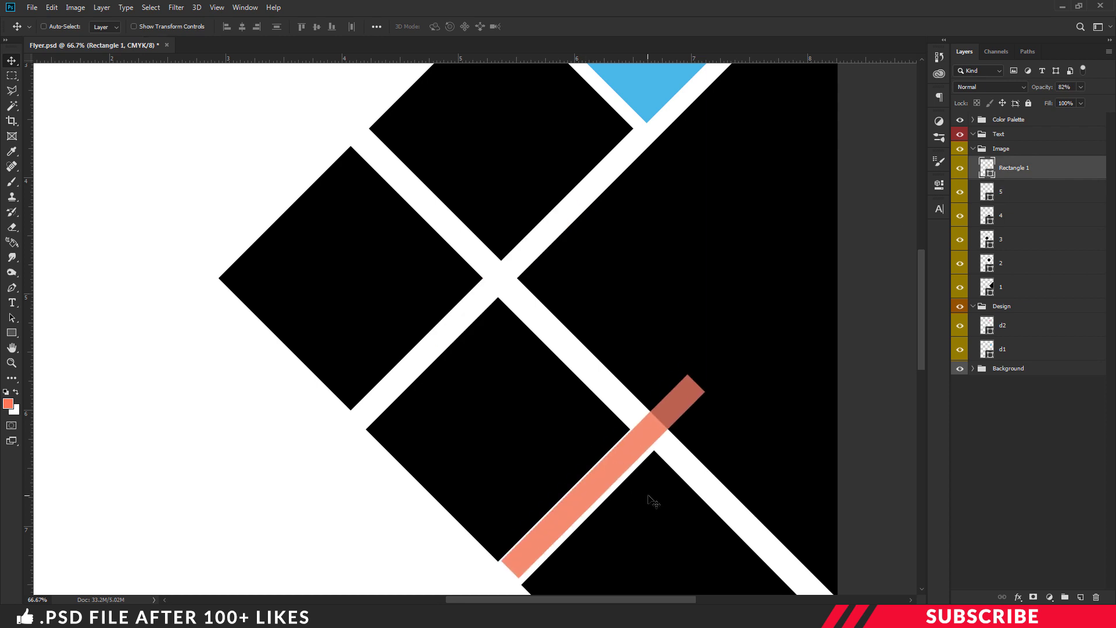
left_click(1013, 192)
key("shift+Left")
key("shift+Up")
Hide the salmon stripe layer and zoom out to view the whole flyer
key("ctrl+minus")
key("ctrl+minus")
key("ctrl+minus")
left_click(1001, 168)
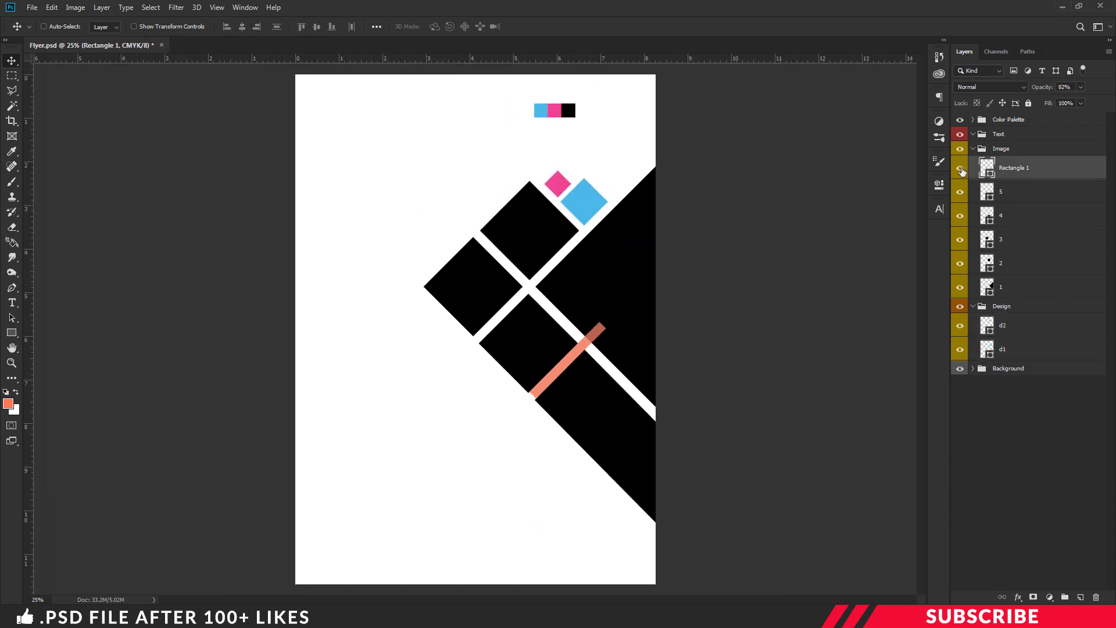
left_click(960, 168)
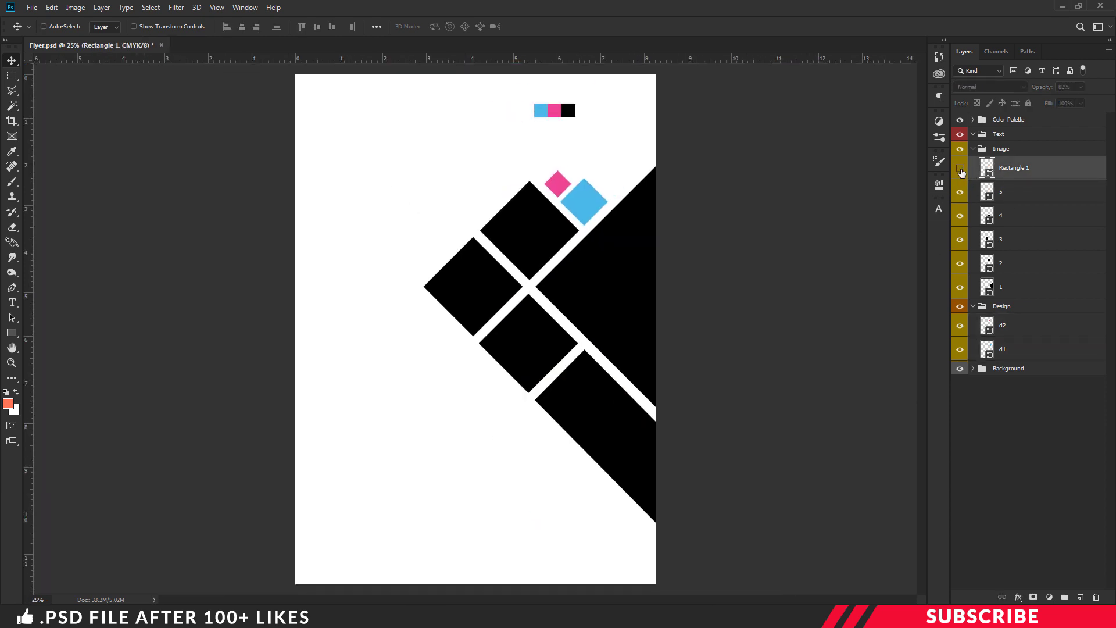
left_click(961, 169)
left_click(960, 169)
key("ctrl+minus")
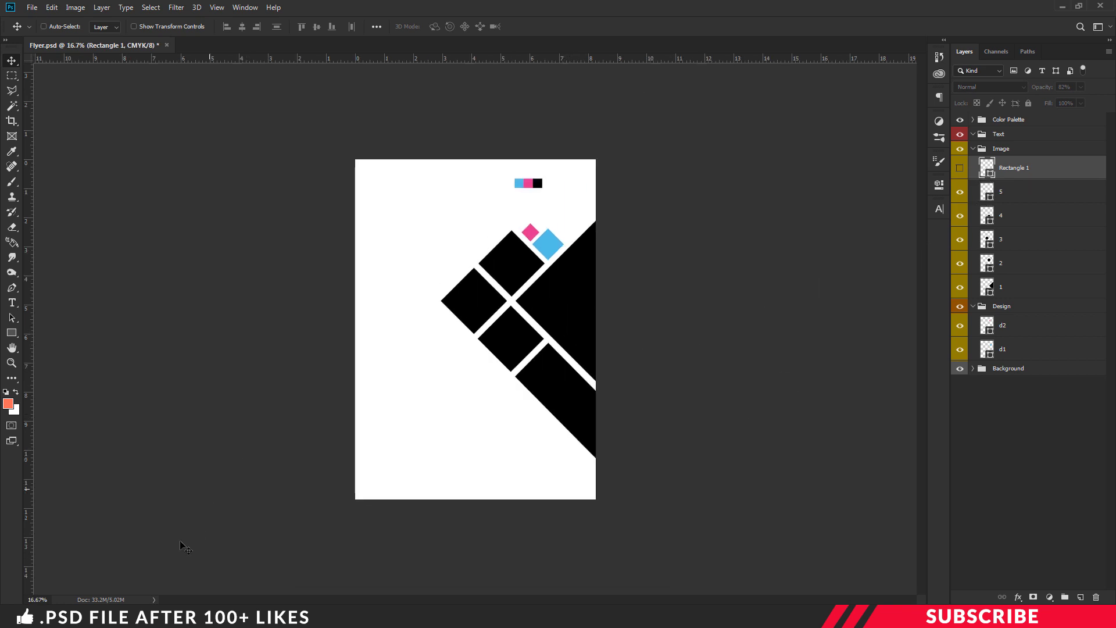
Open Image 1.jpg in Photoshop from the project files folder
left_click(169, 558)
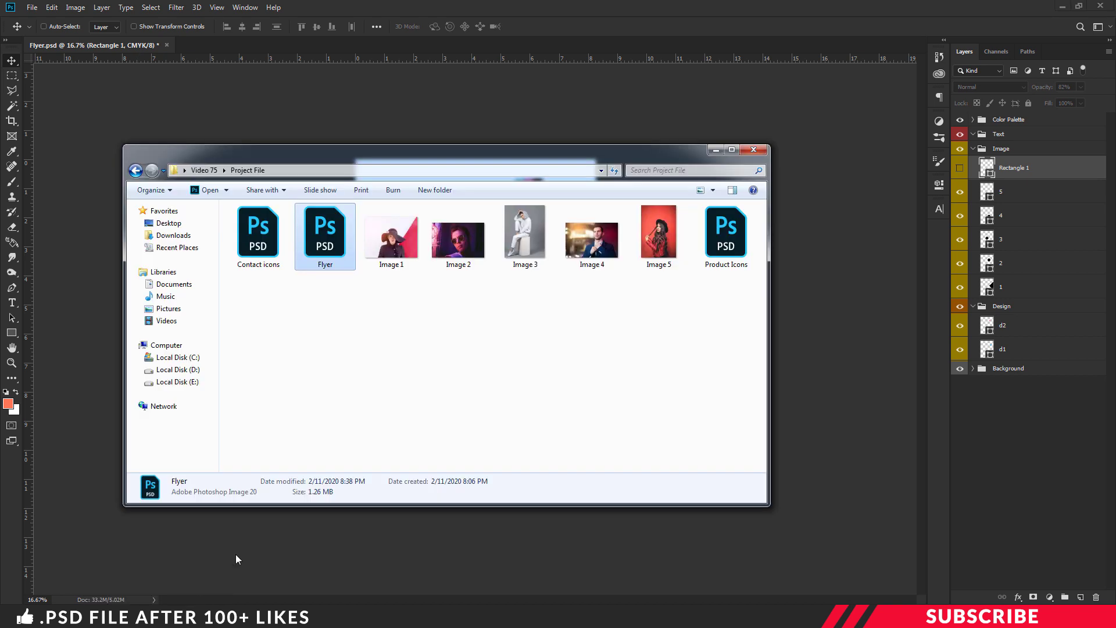
left_click(393, 400)
right_click(392, 249)
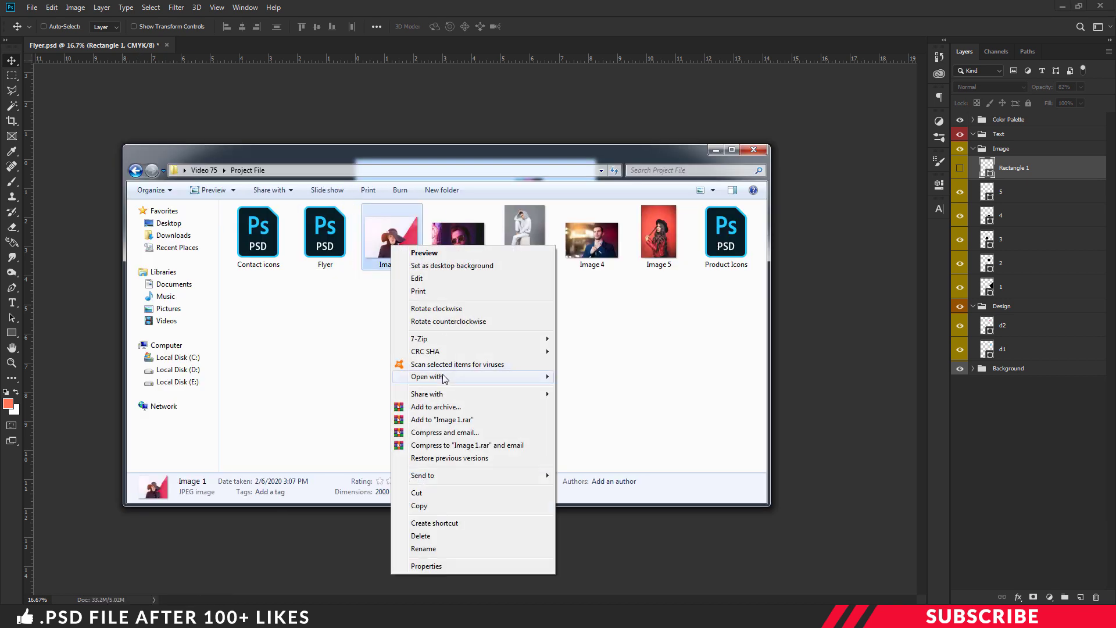
mouse_move(443, 375)
left_click(581, 375)
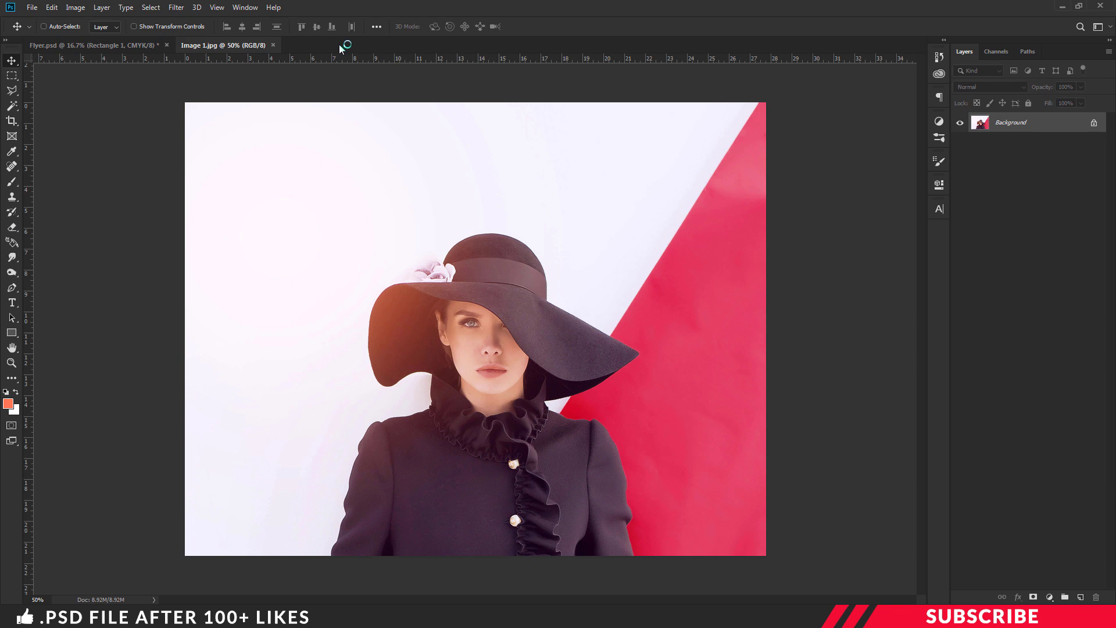
Place Image 1 in the flyer, clipped to layer 1's square and enlarged to about 114.5%
left_click_drag(225, 45, 242, 80)
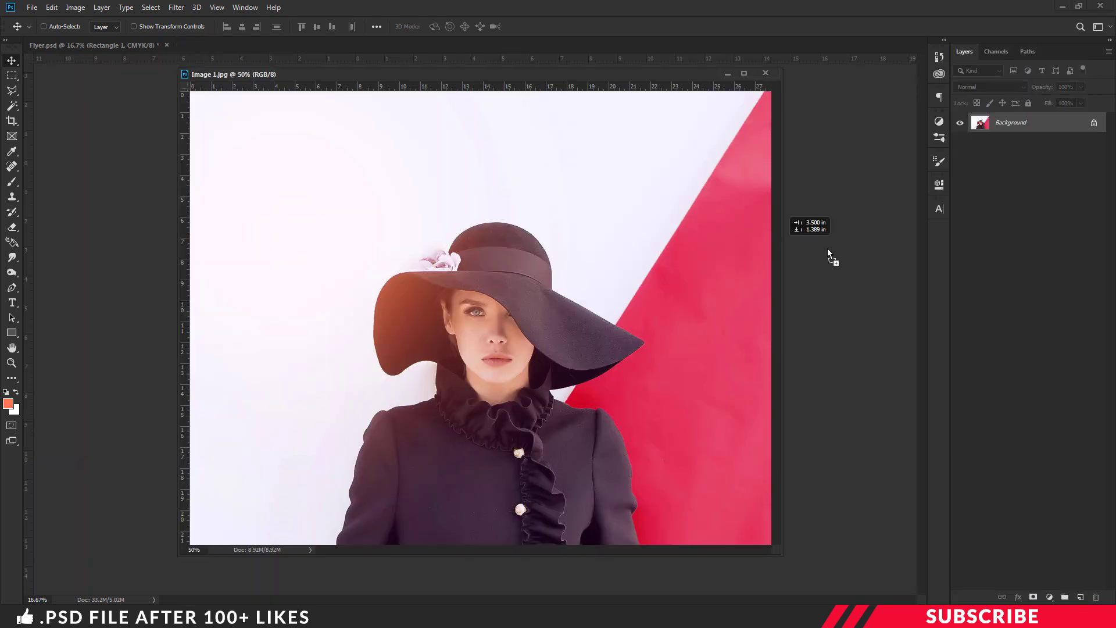
left_click_drag(828, 249, 797, 162)
left_click(766, 72)
left_click_drag(1019, 172, 1039, 313)
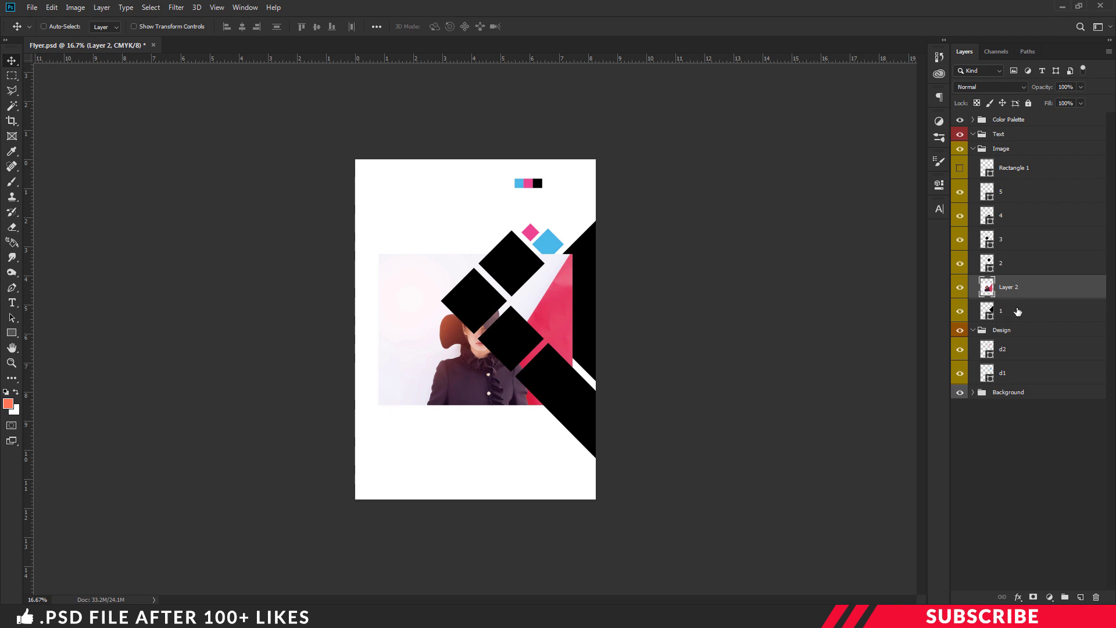
right_click(1022, 290)
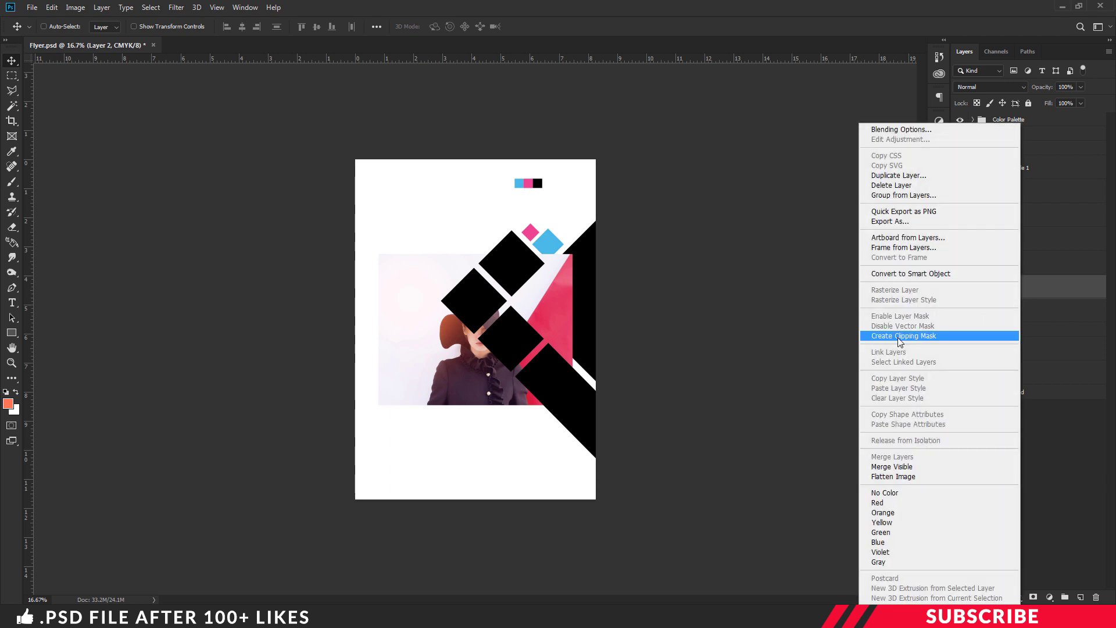
left_click(918, 337)
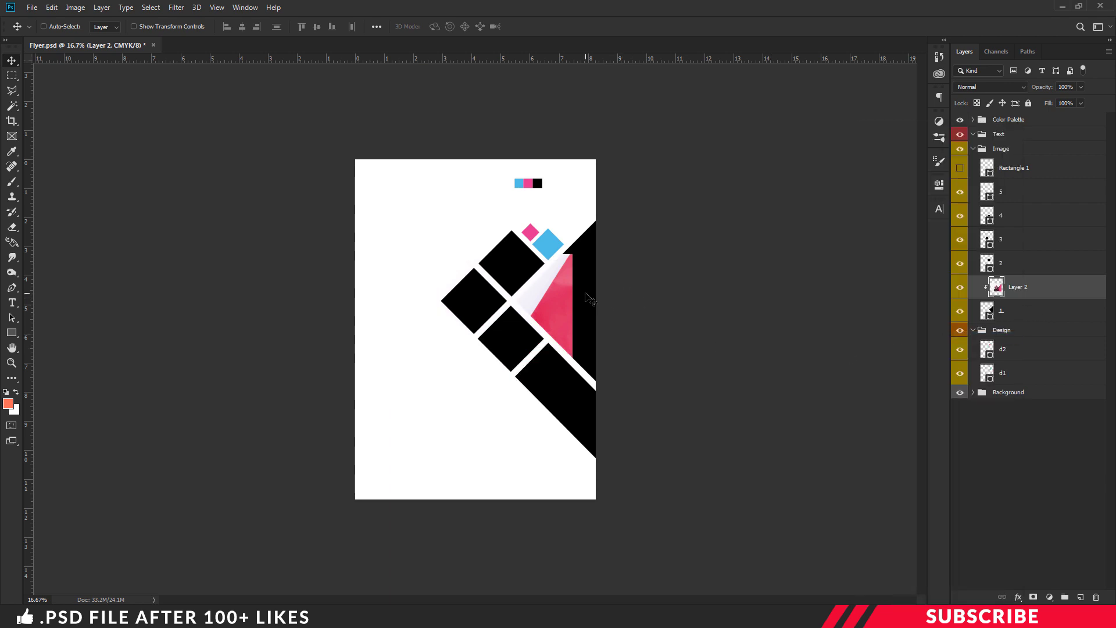
key("ctrl+t")
left_click_drag(469, 306, 577, 276)
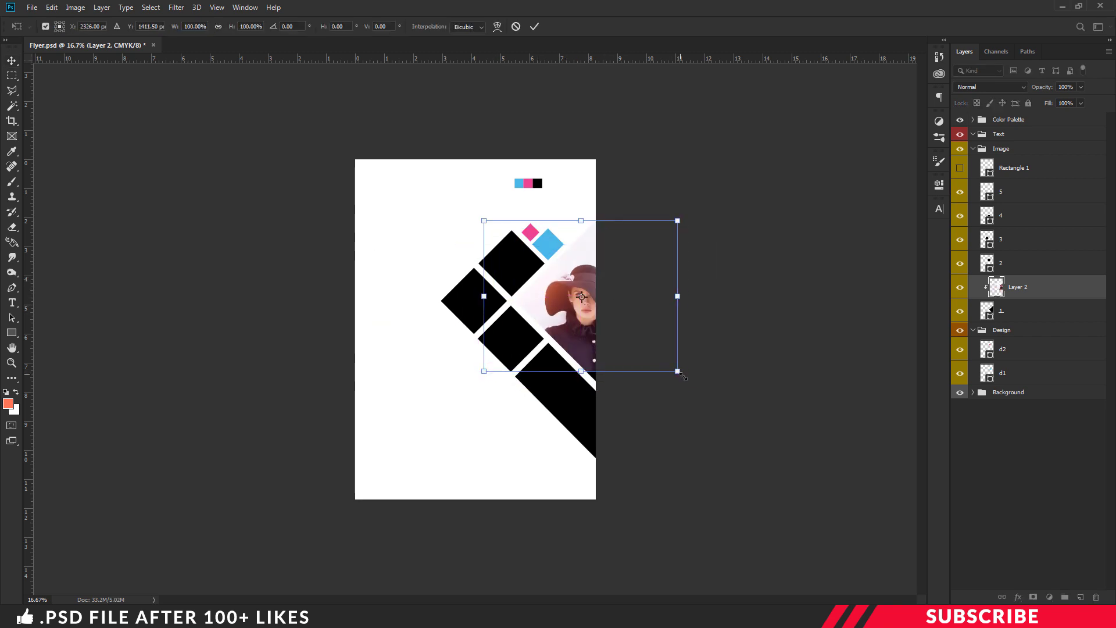
left_click_drag(679, 372, 714, 403)
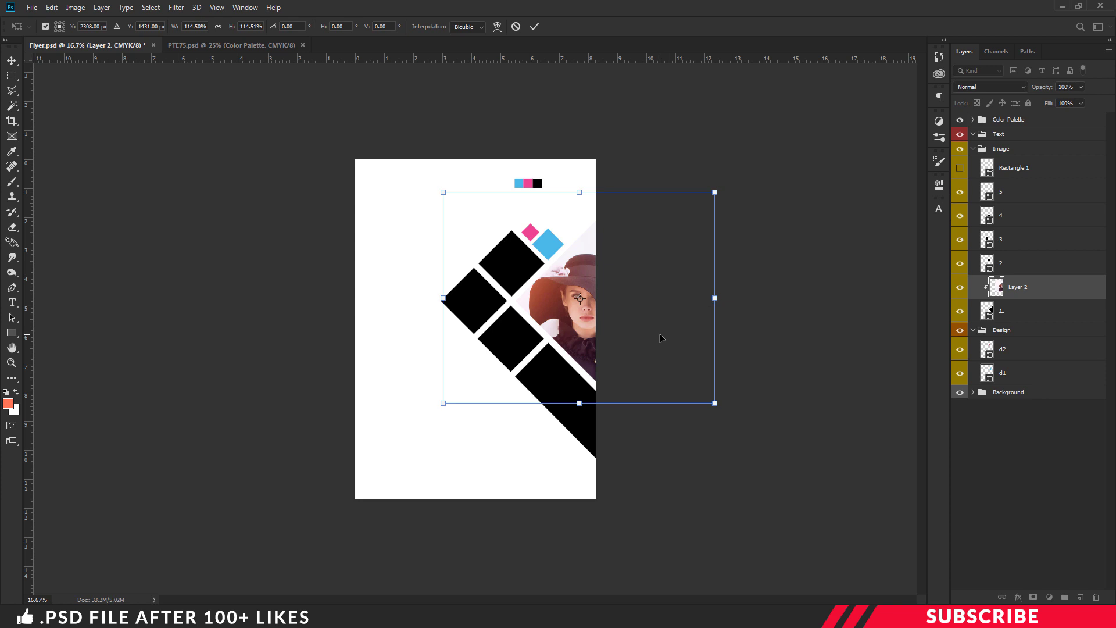
key("Return")
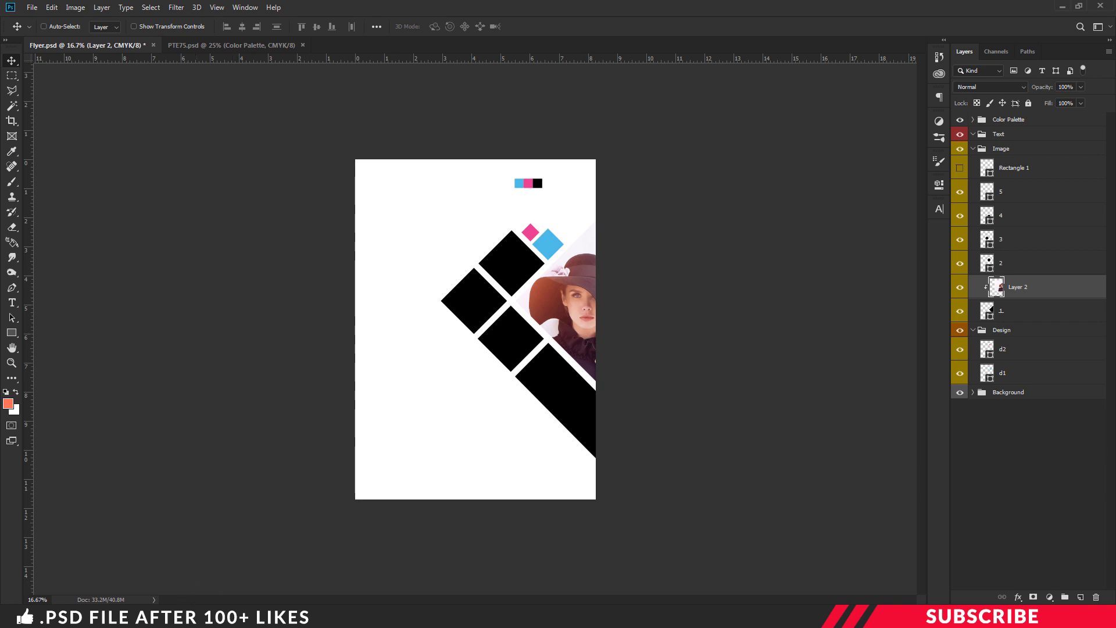
Open Image 2 in Photoshop from the project files folder
key("alt+Tab")
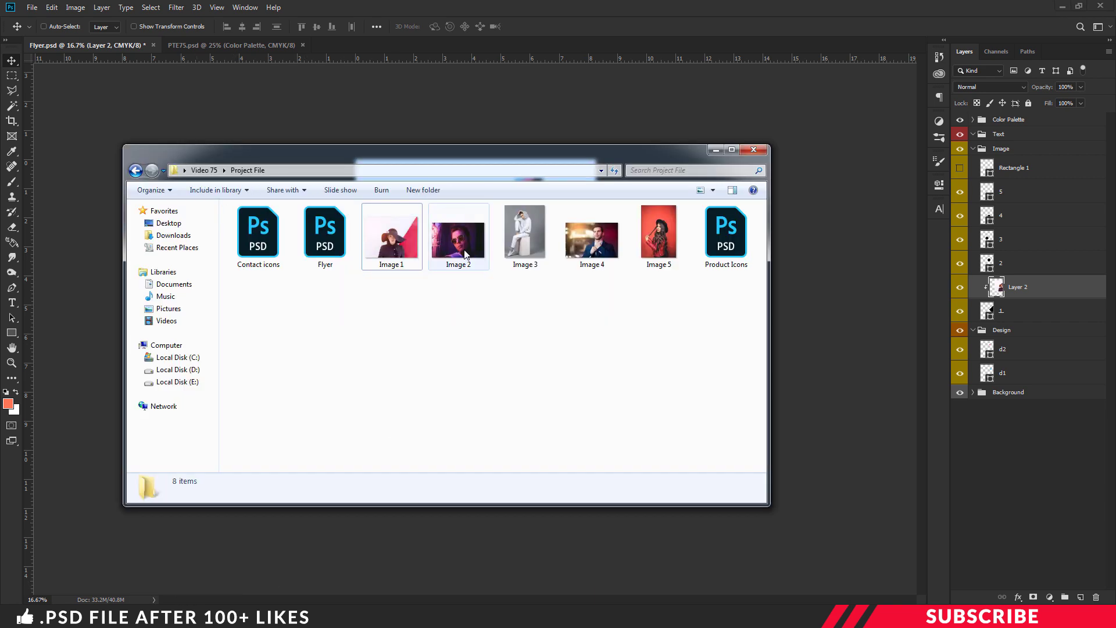
right_click(465, 254)
mouse_move(517, 385)
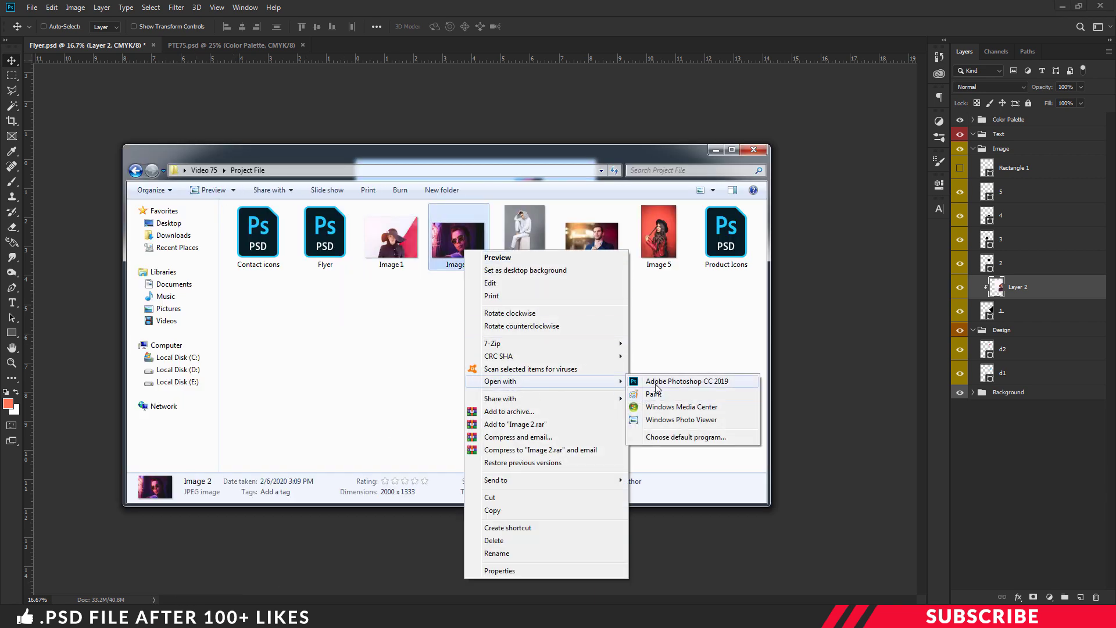
left_click(657, 382)
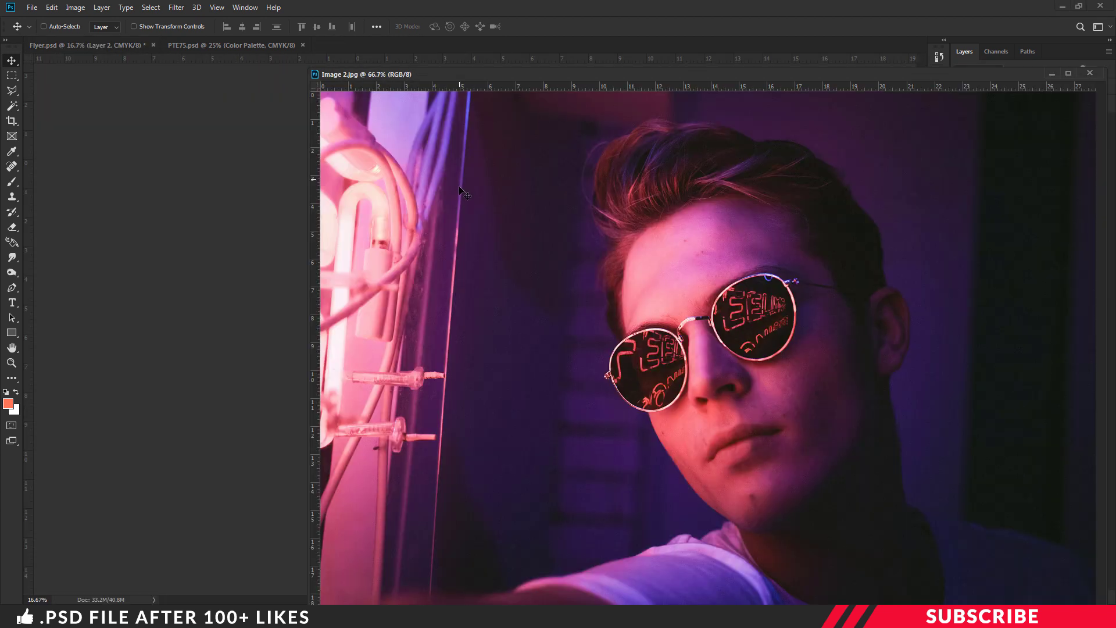
Add the Image 2 photo above shape 5, clipped inside the lower-right diamond
left_click_drag(464, 192, 291, 242)
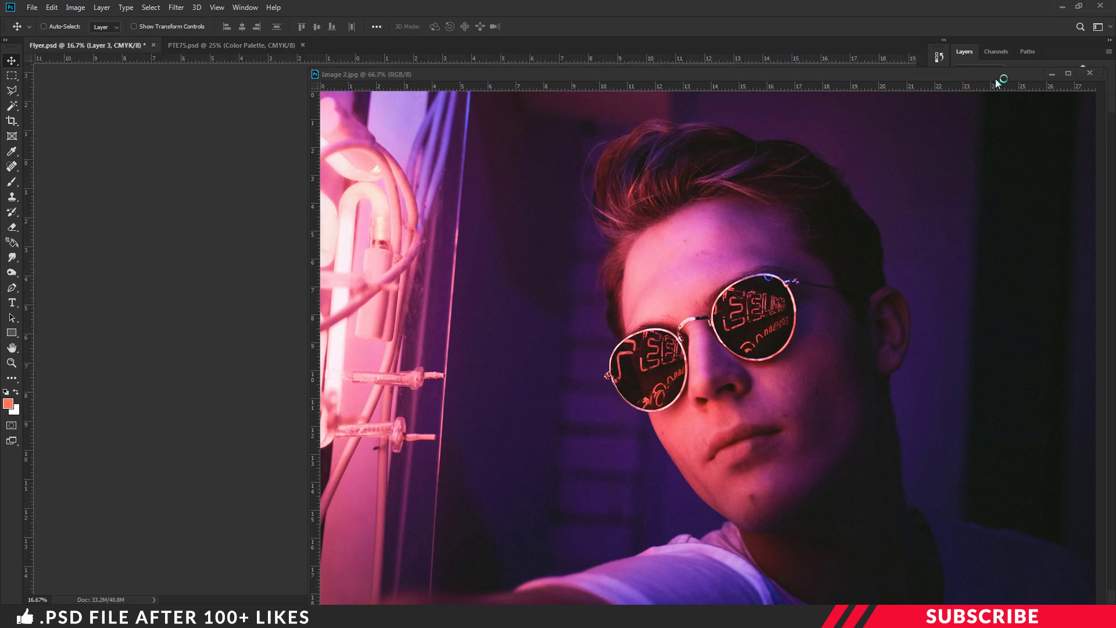
left_click(1090, 73)
left_click_drag(1034, 292, 1035, 182)
left_click_drag(407, 256, 597, 389)
right_click(1063, 195)
left_click(965, 337)
key("ctrl+t")
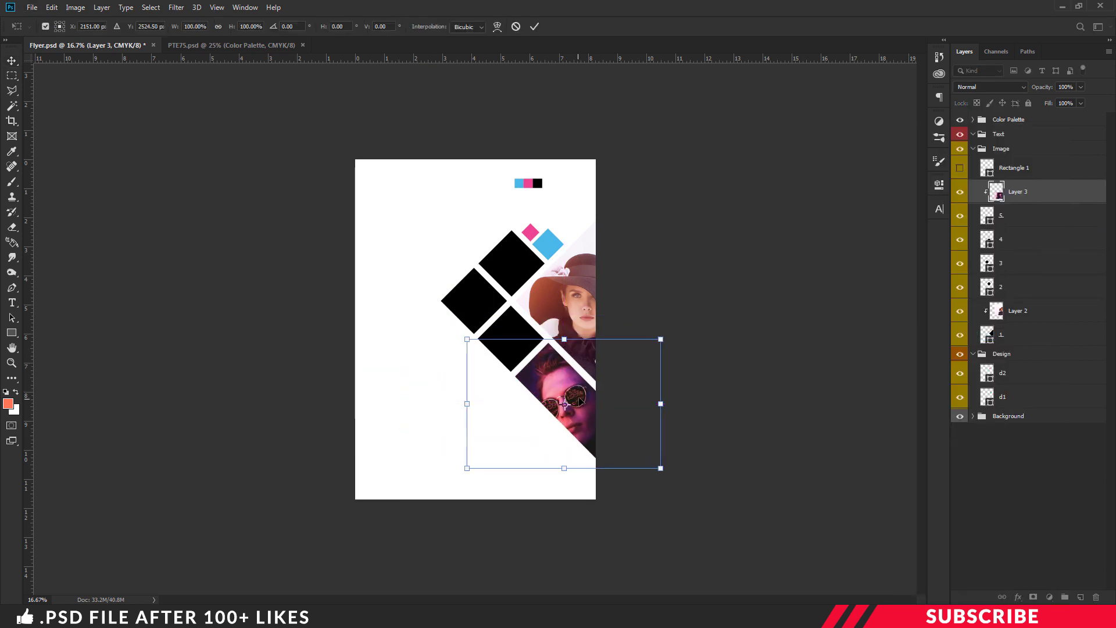
key("Return")
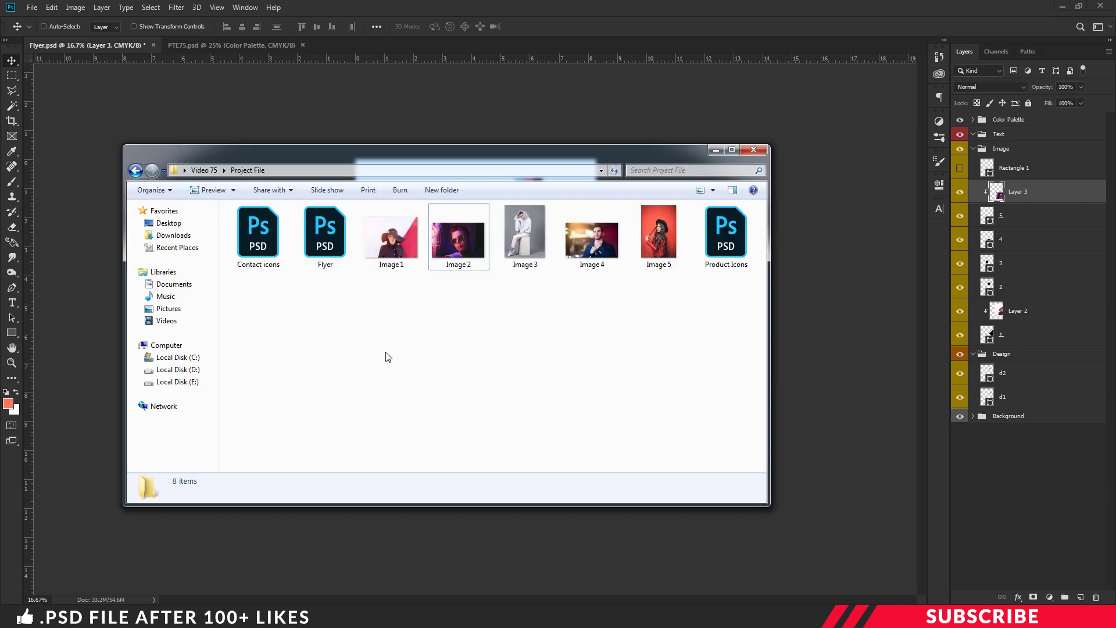
Open Image 3 in Photoshop and place its layer below shape 5
right_click(512, 217)
mouse_move(639, 364)
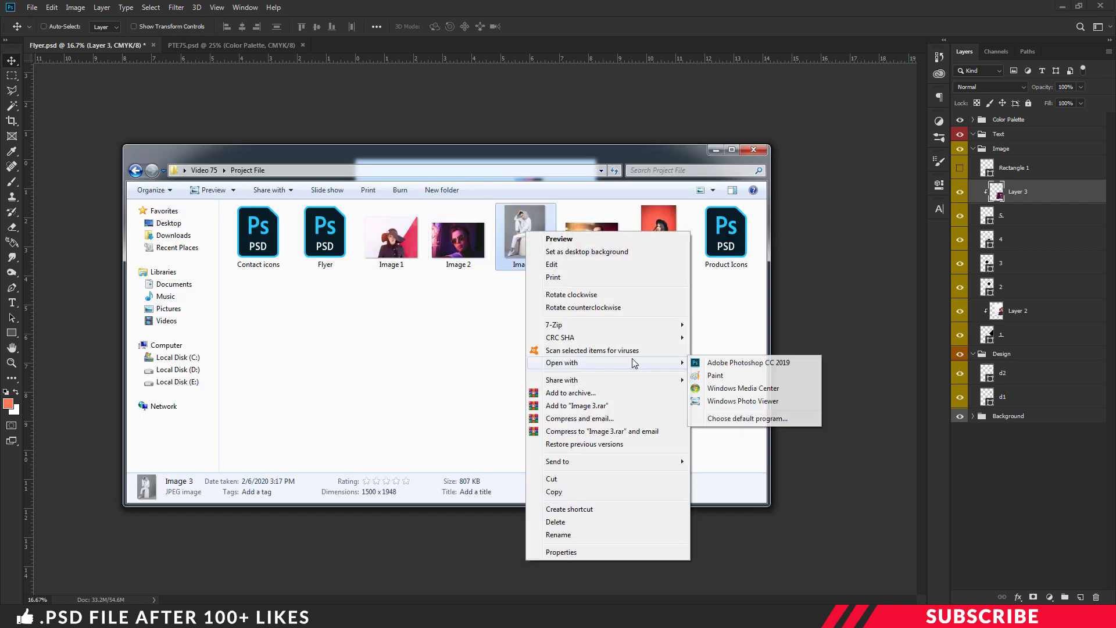
left_click(721, 361)
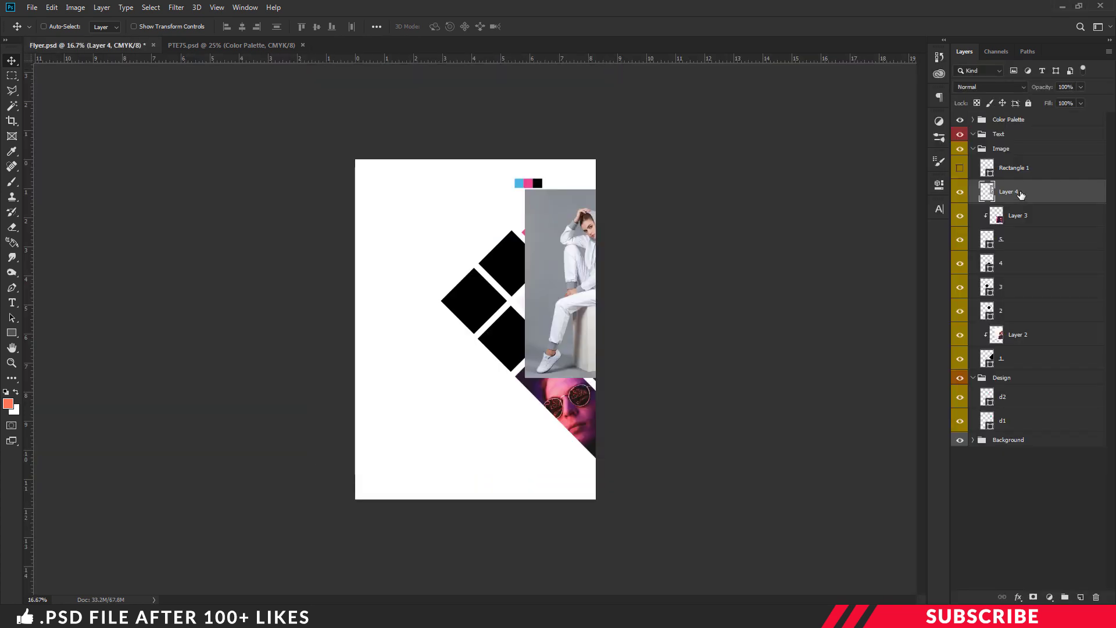
left_click_drag(1035, 192, 1067, 248)
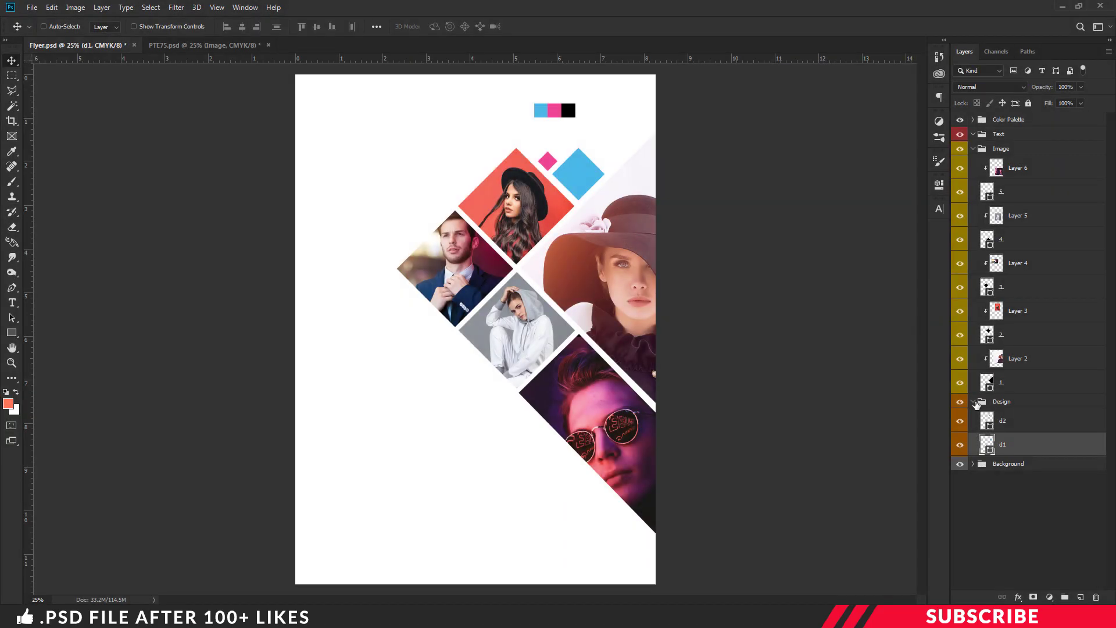
Add a black CREATIVE headline at the top-left in the Text group and duplicate it below
left_click(974, 402)
left_click(975, 149)
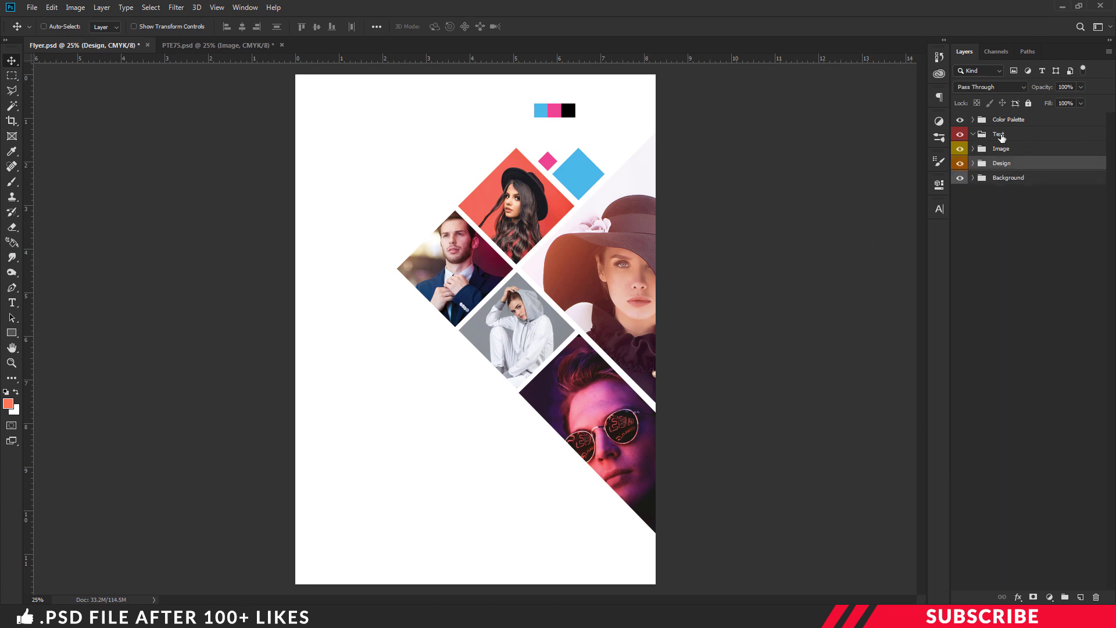
left_click(1001, 139)
left_click(1081, 597)
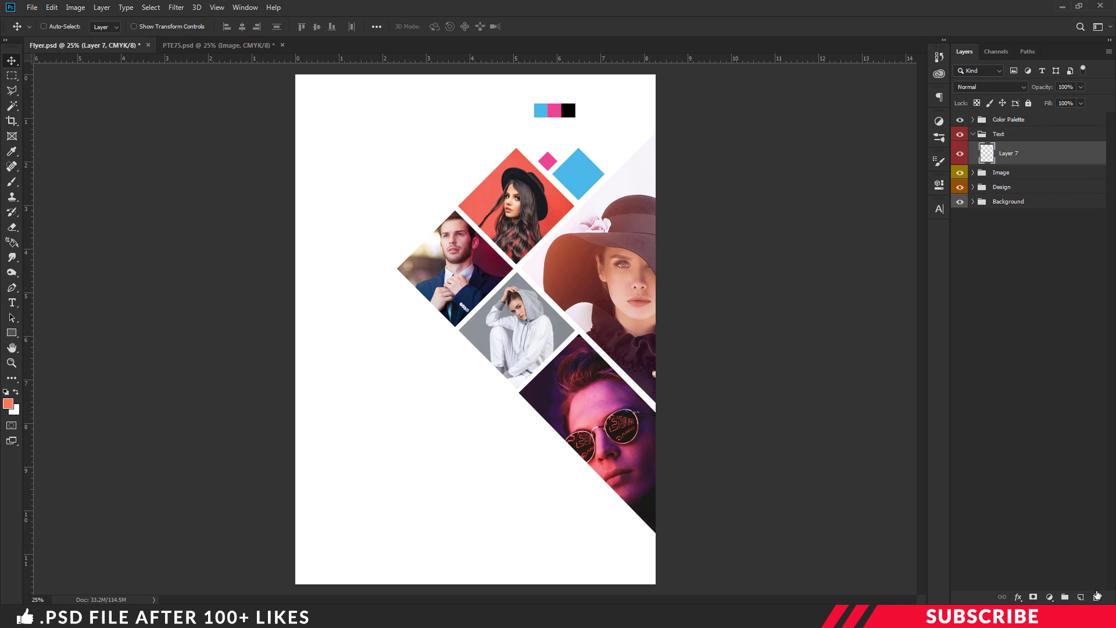
left_click(9, 403)
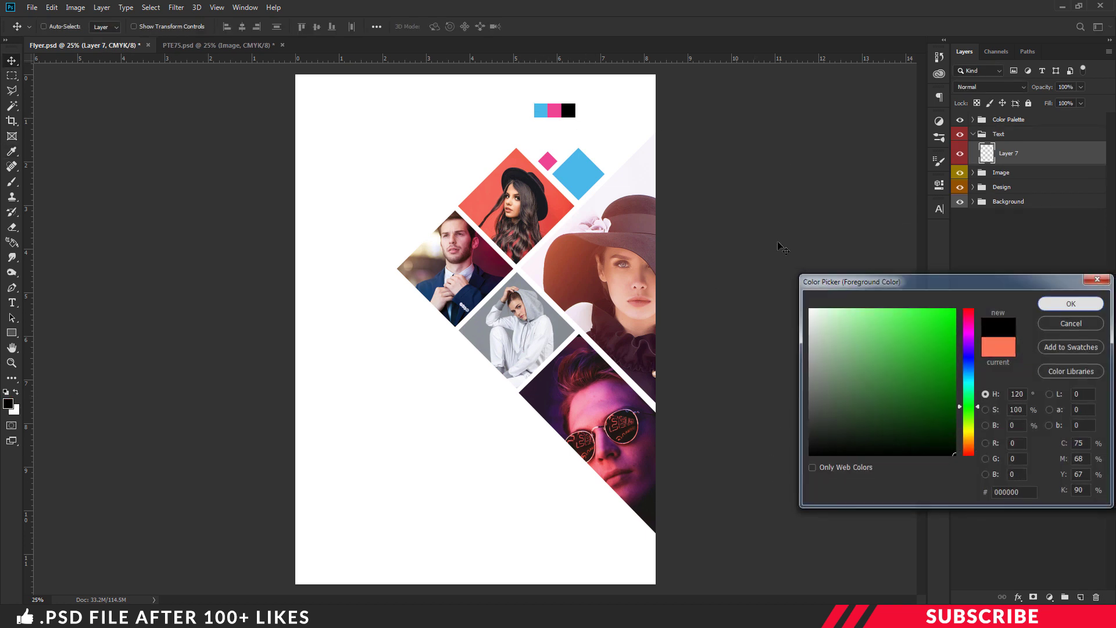
left_click(1072, 303)
left_click(12, 303)
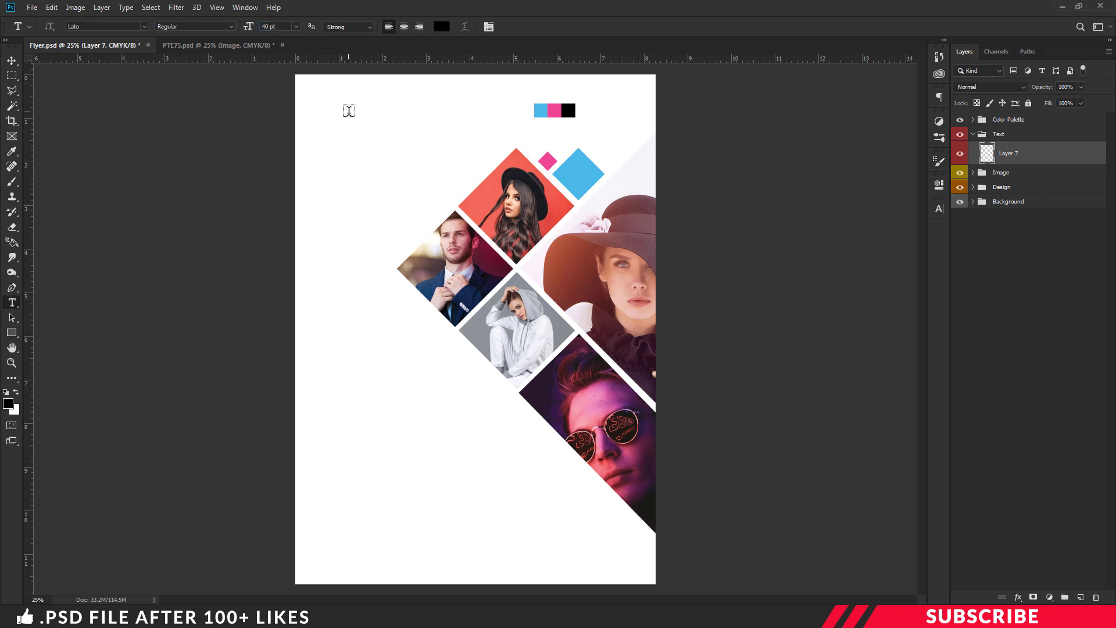
left_click(348, 110)
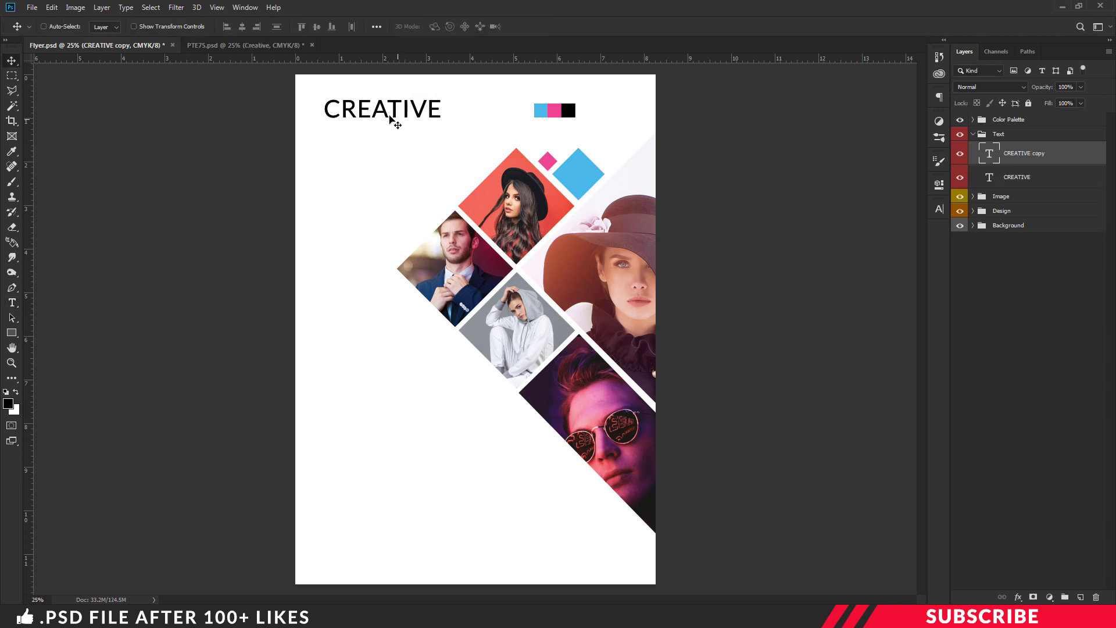
left_click_drag(394, 117, 388, 138)
Retype the copy as a smaller FASHION in capitals and add a vertical guide at its left edge
key("t")
left_click(393, 131)
double_click(394, 131)
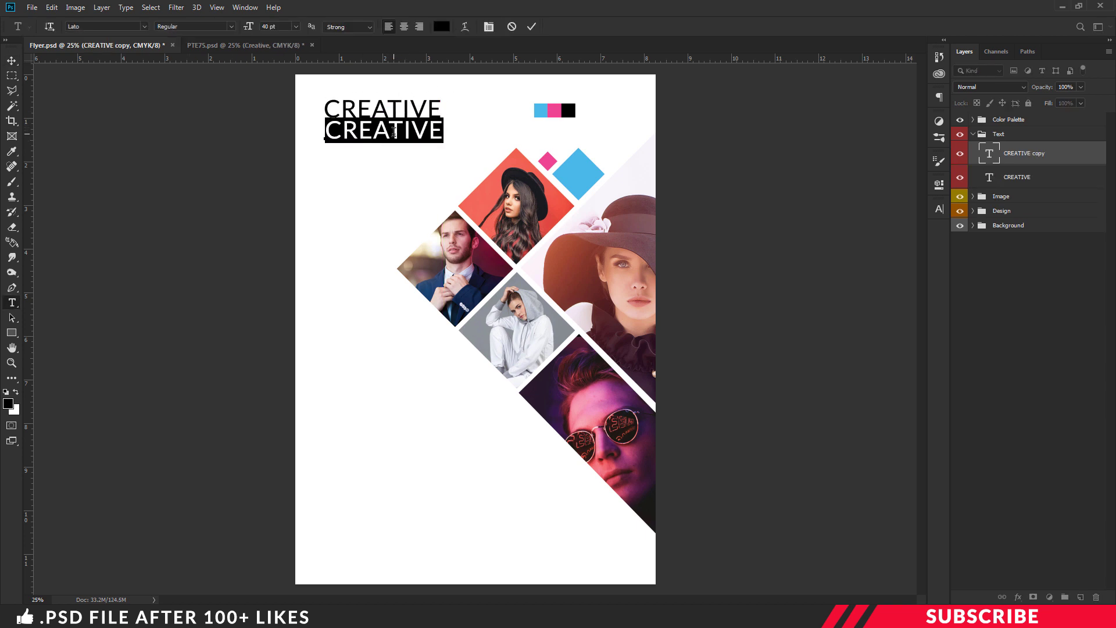
type("Fashion")
key("ctrl+a")
key("ctrl+shift+k")
key("ctrl+Return")
key("v")
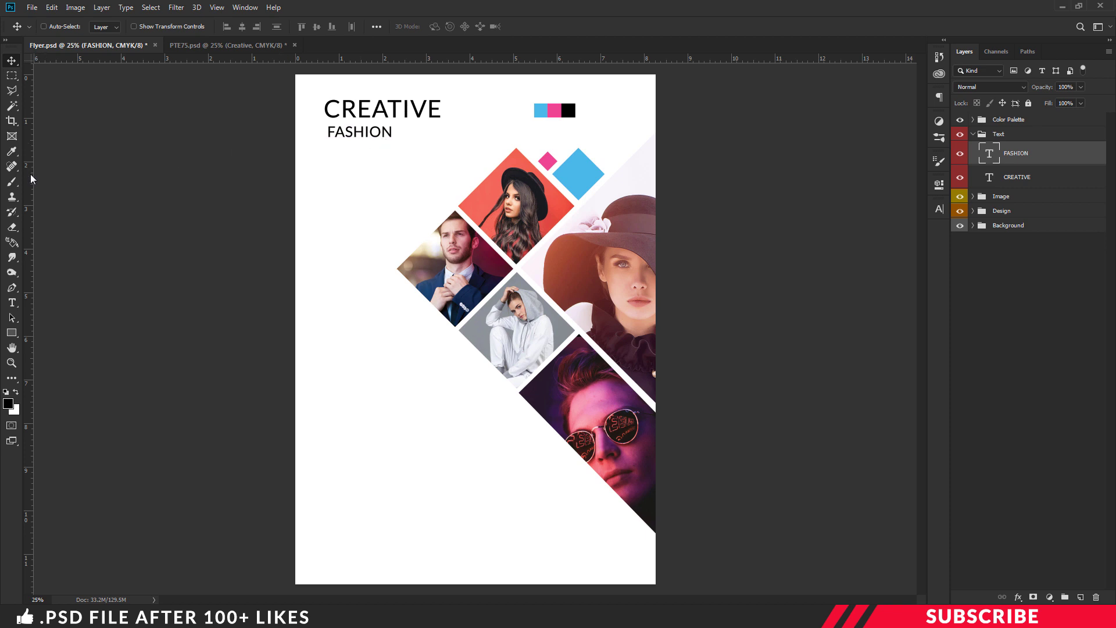
left_click_drag(32, 178, 326, 195)
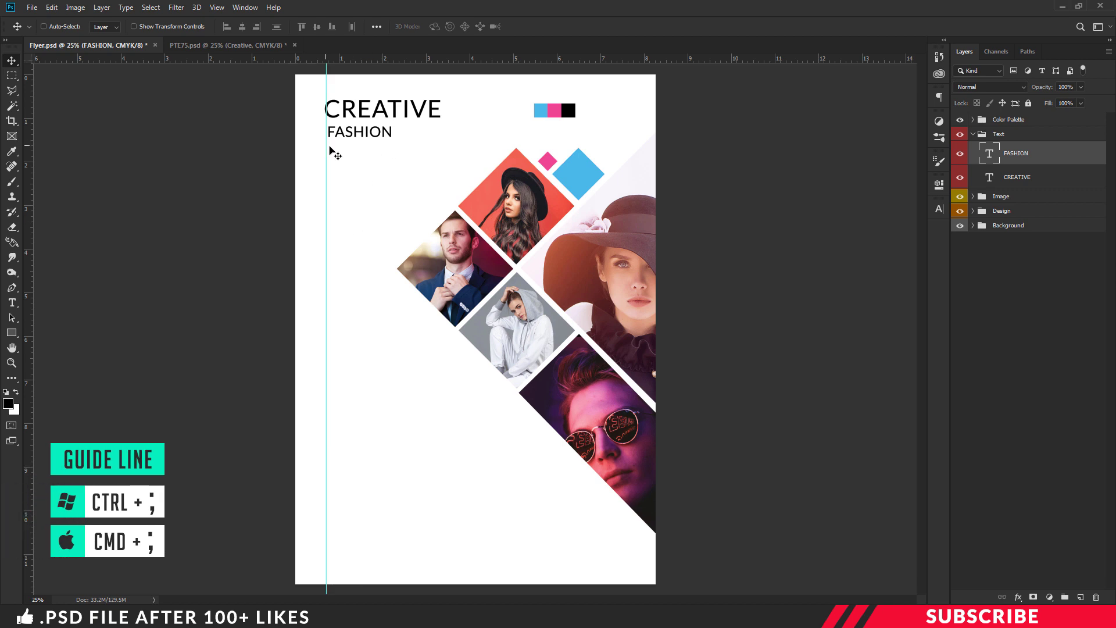
Draw a short black line under FASHION above d2 in the Design group and name it l1
left_click(1001, 214)
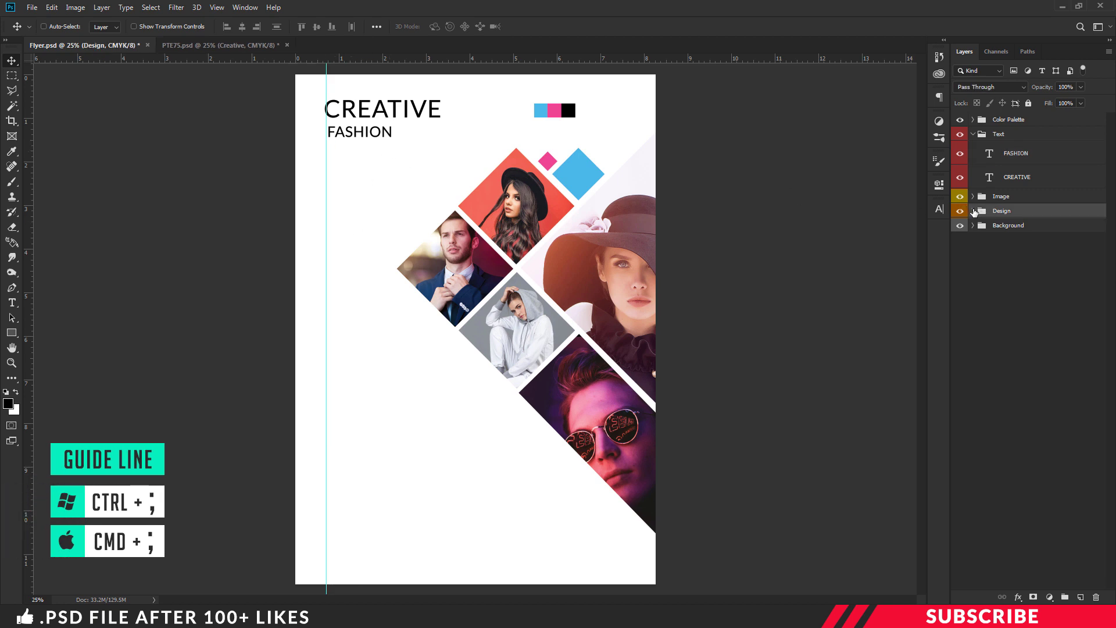
left_click(973, 210)
left_click(1003, 230)
left_click(1079, 598)
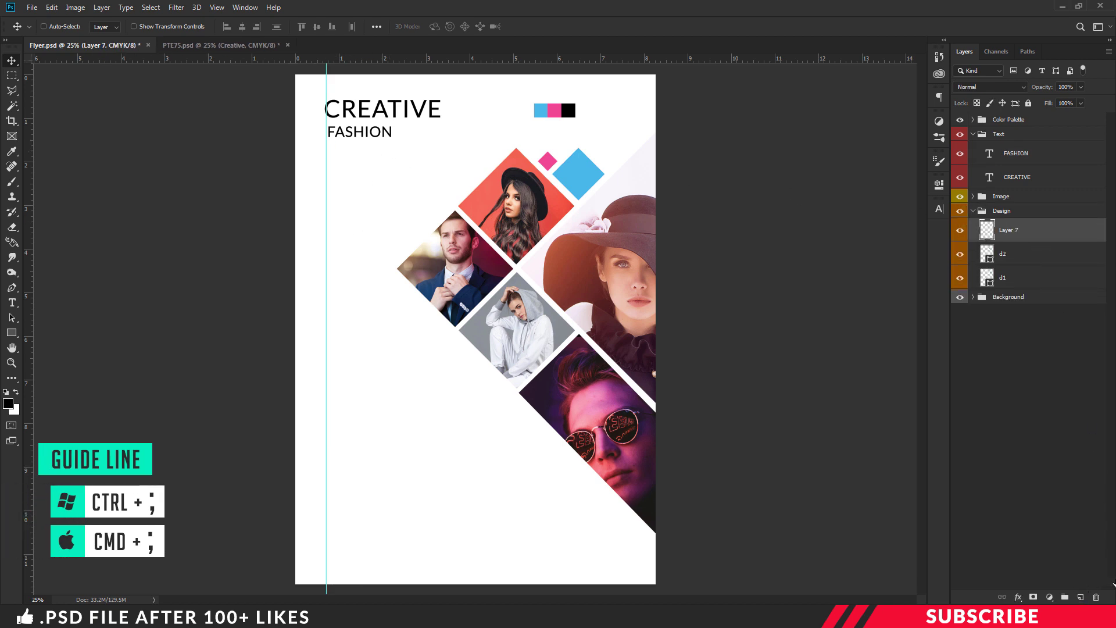
left_click(8, 404)
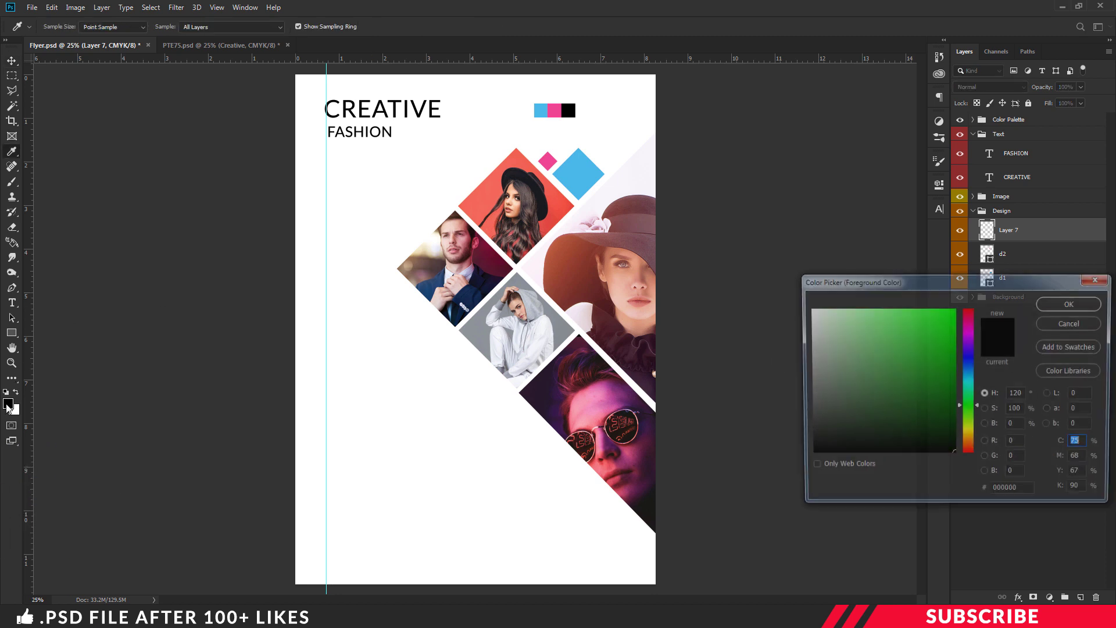
left_click(1073, 304)
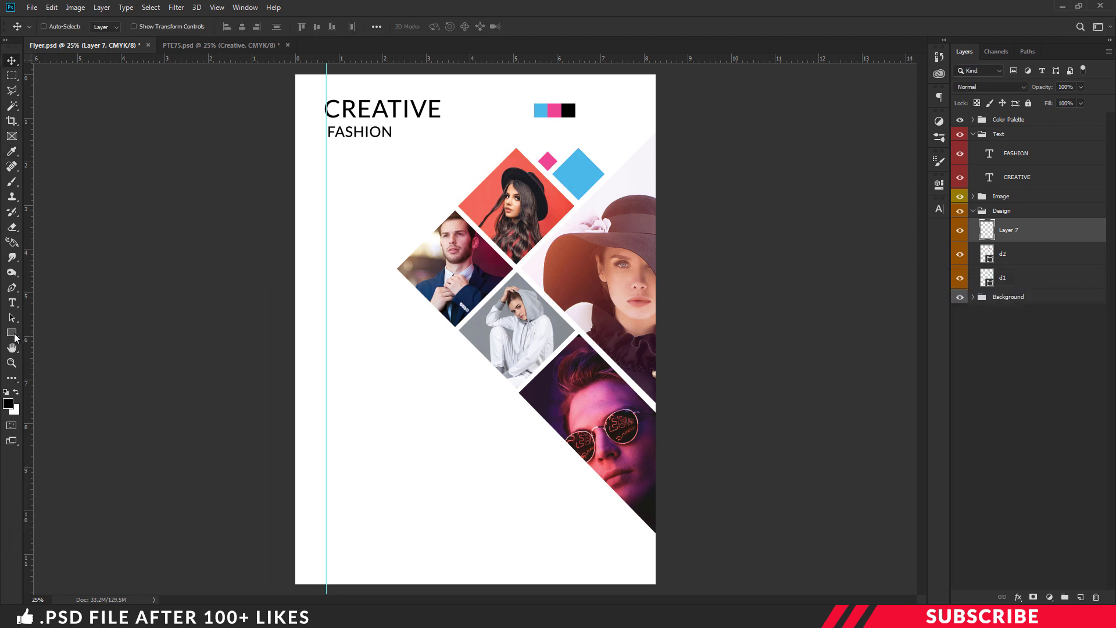
left_click(14, 335)
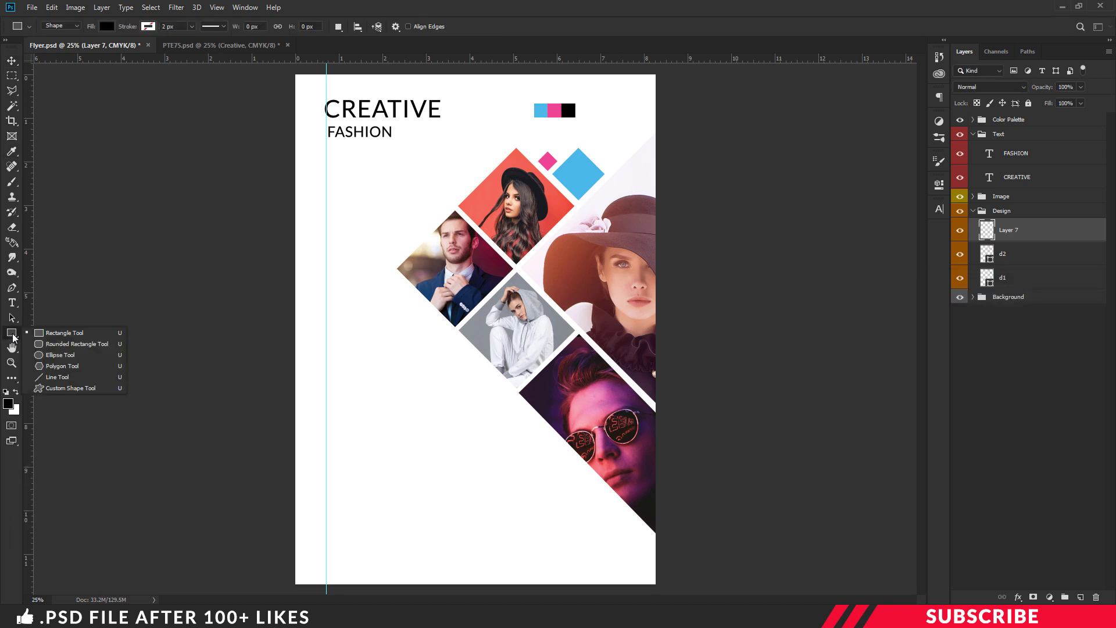
left_click(58, 377)
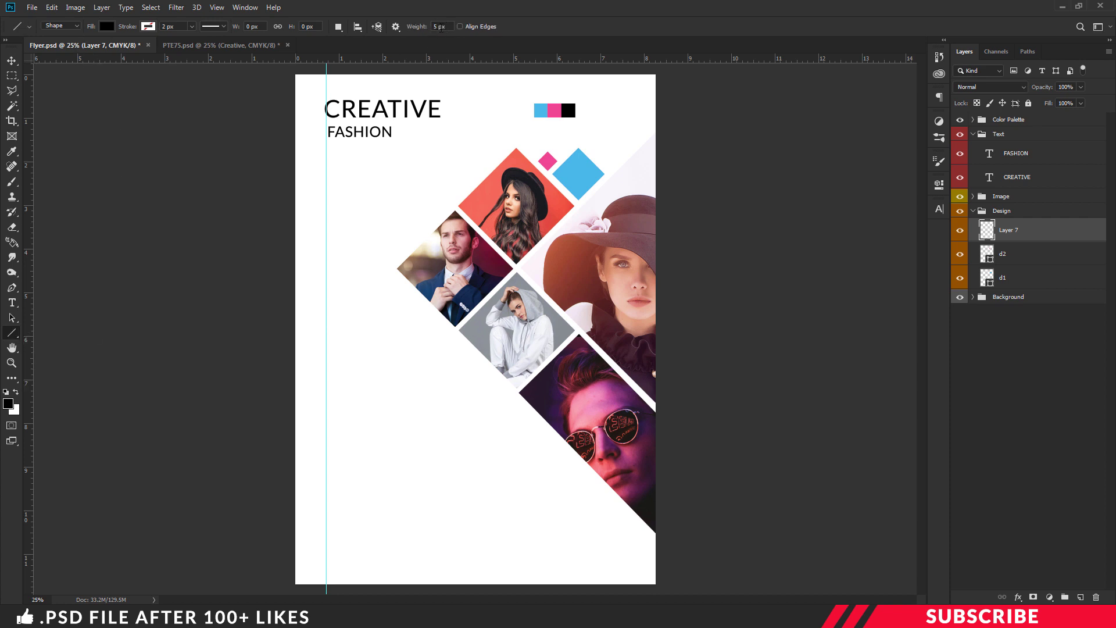
left_click_drag(326, 150, 352, 151)
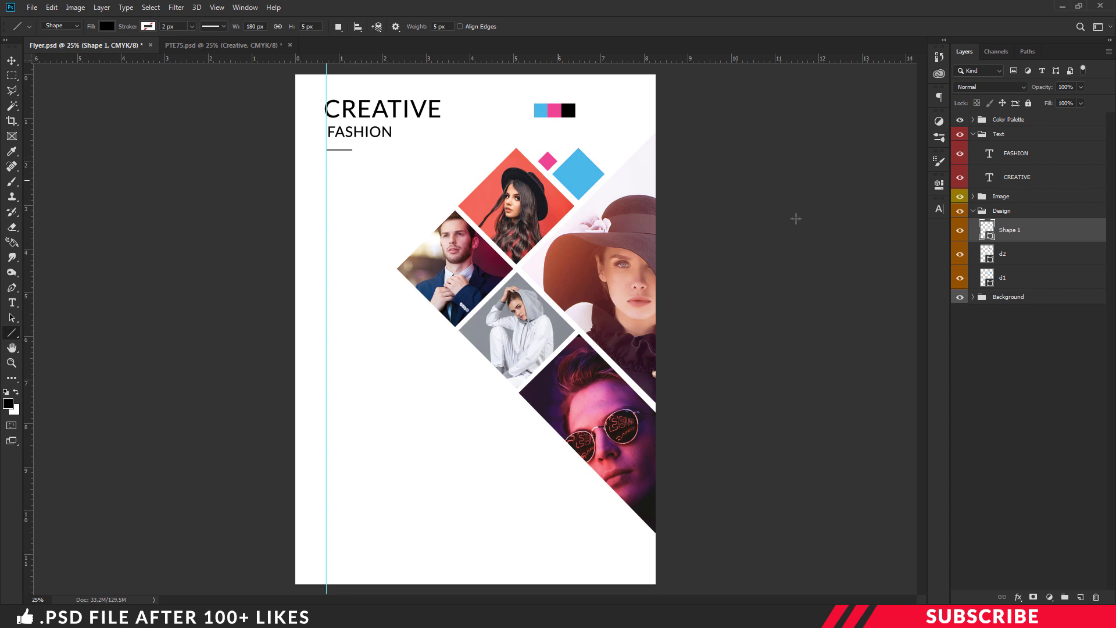
double_click(1012, 230)
type("l1")
key("Return")
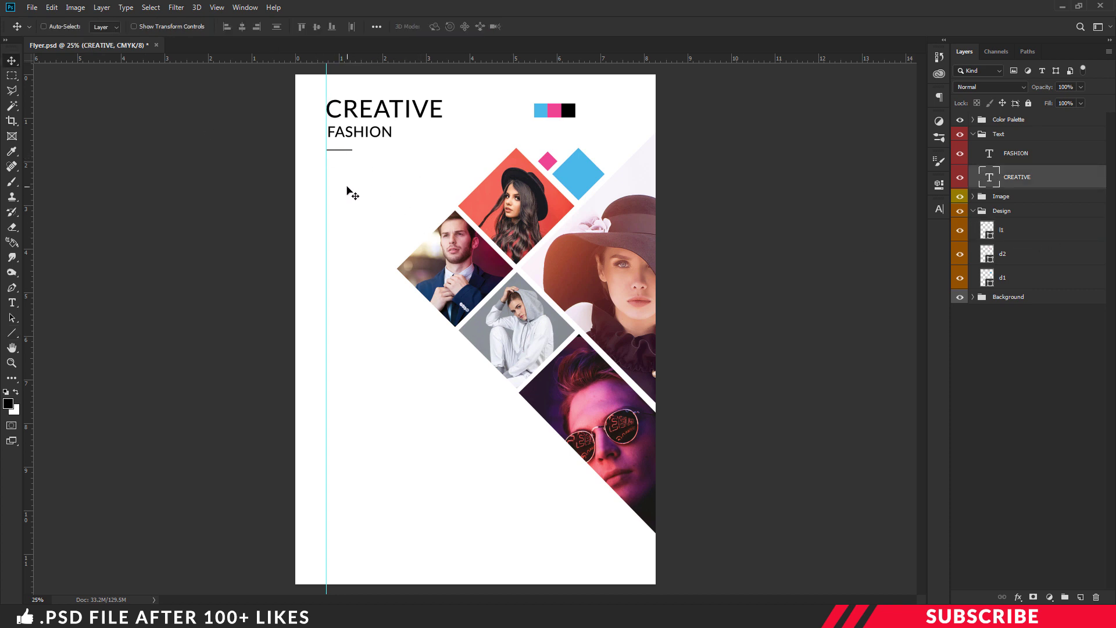
Copy the Icons 1 group from the Product Icons file into the flyer, outside the Text group
key("alt+Tab")
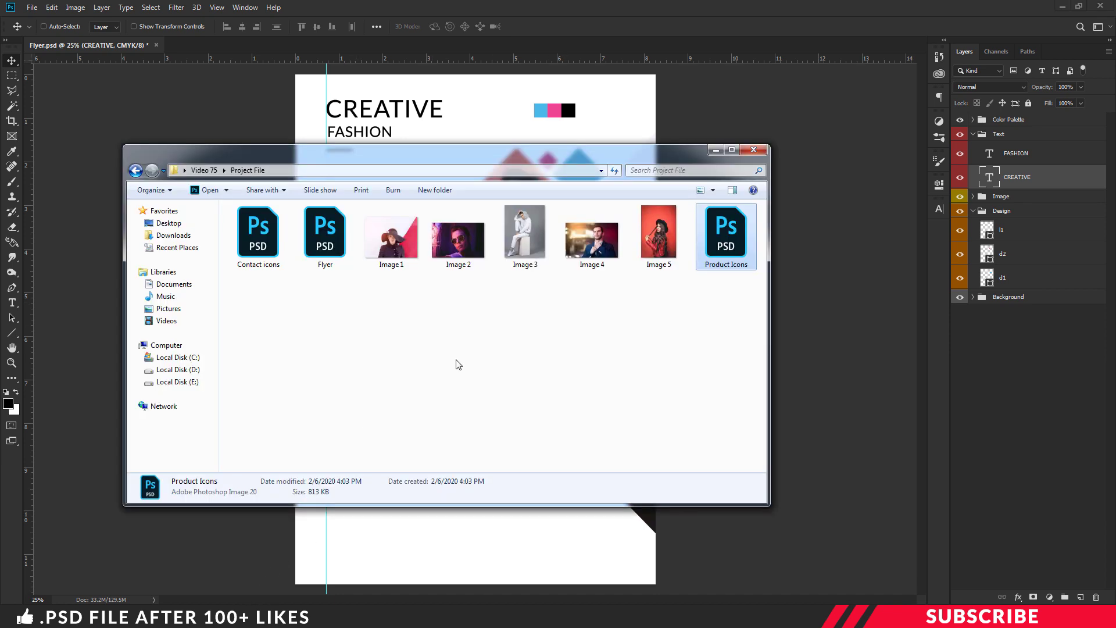
double_click(727, 236)
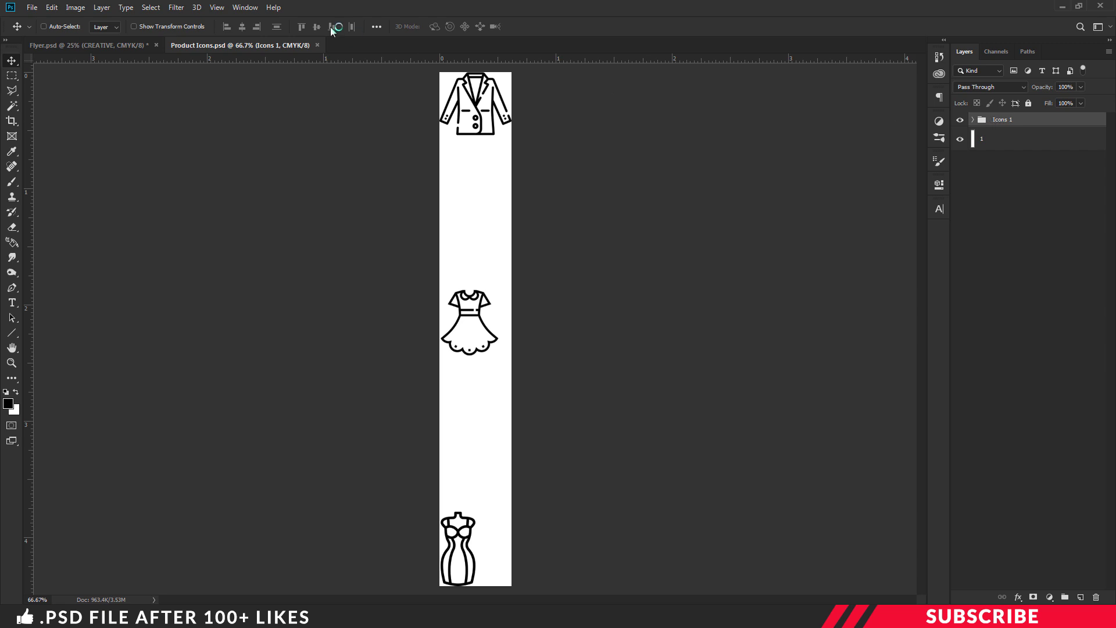
left_click_drag(272, 44, 273, 59)
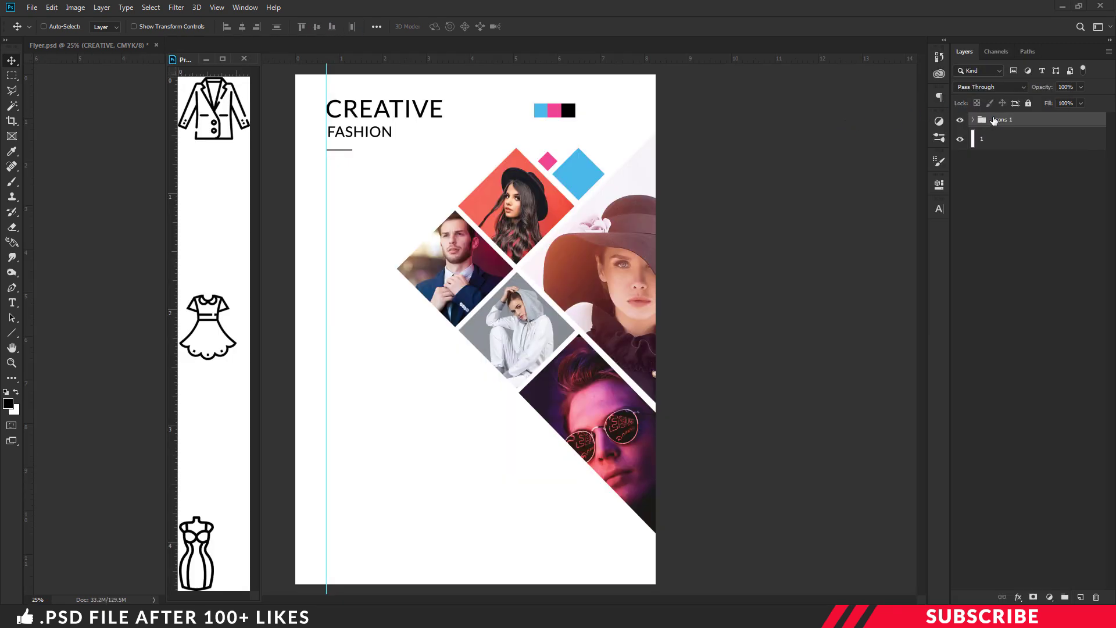
left_click_drag(994, 120, 454, 158)
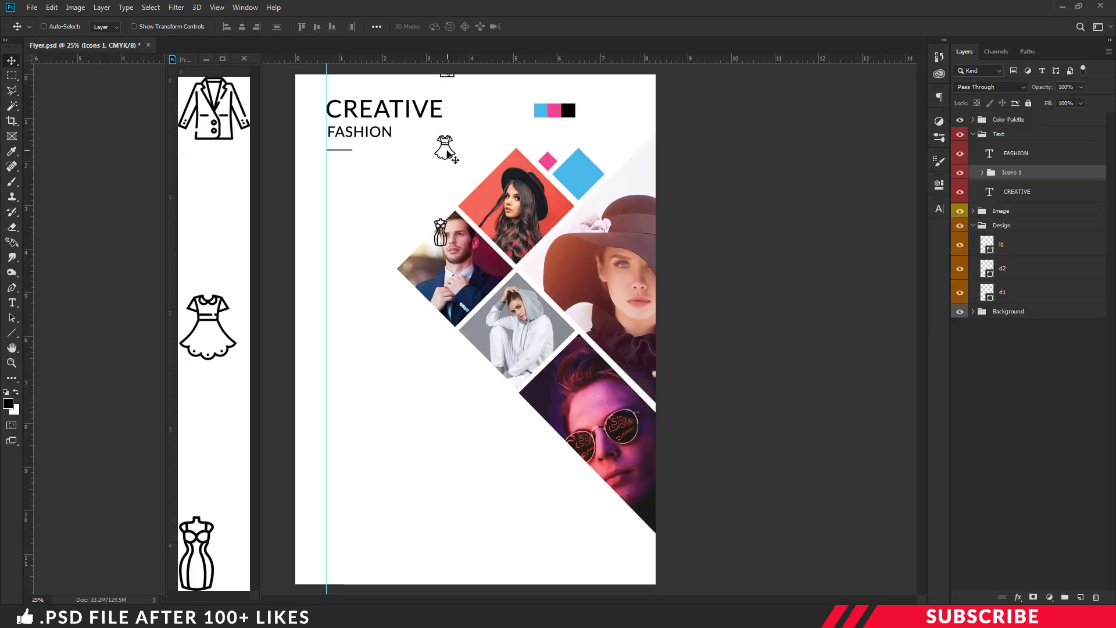
left_click(244, 58)
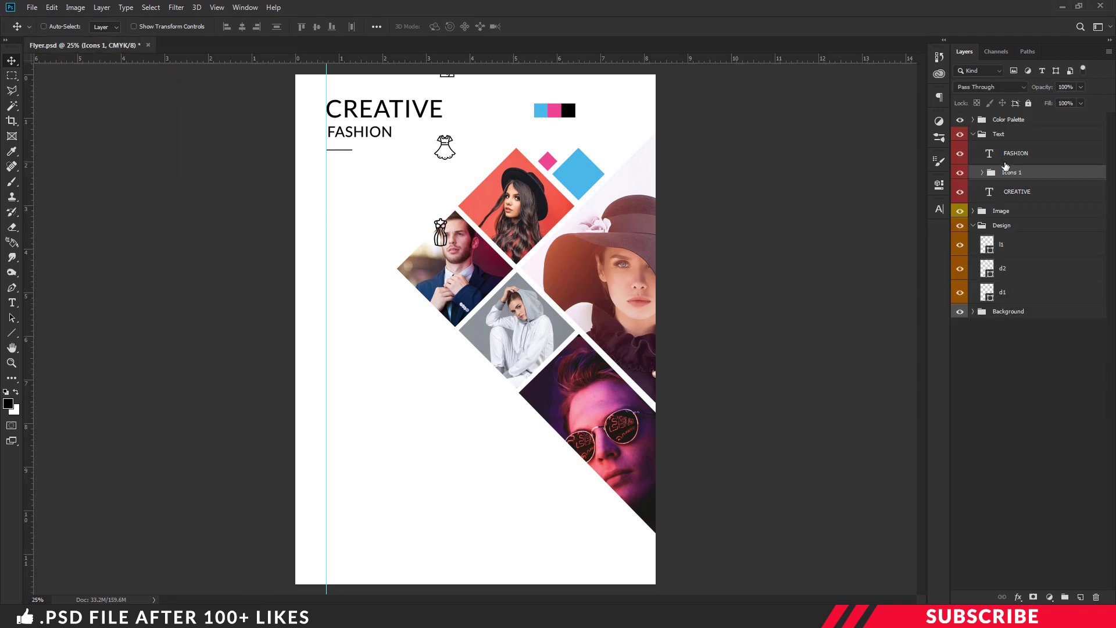
left_click_drag(1019, 170, 993, 139)
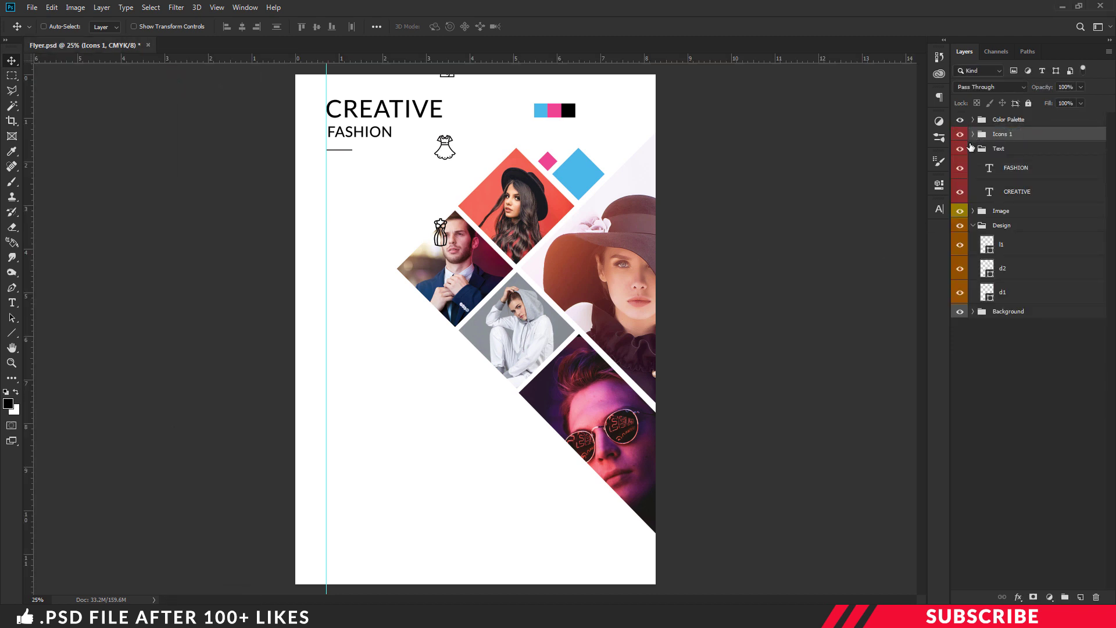
left_click(972, 149)
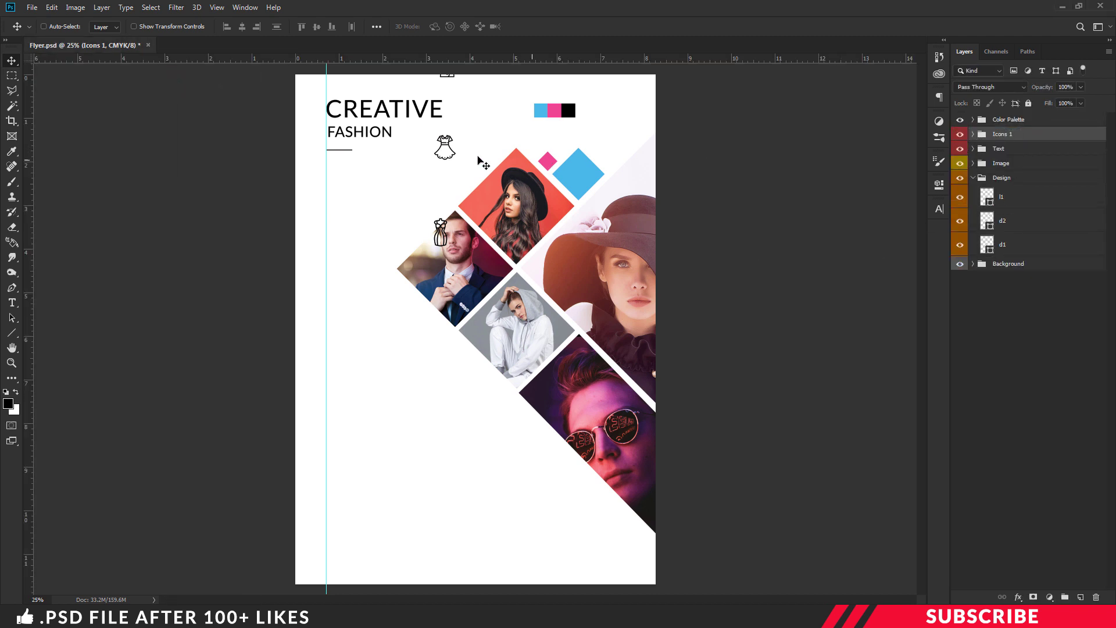
Move the clothing icons into a column below FASHION along the left guide
left_click_drag(433, 150, 321, 279)
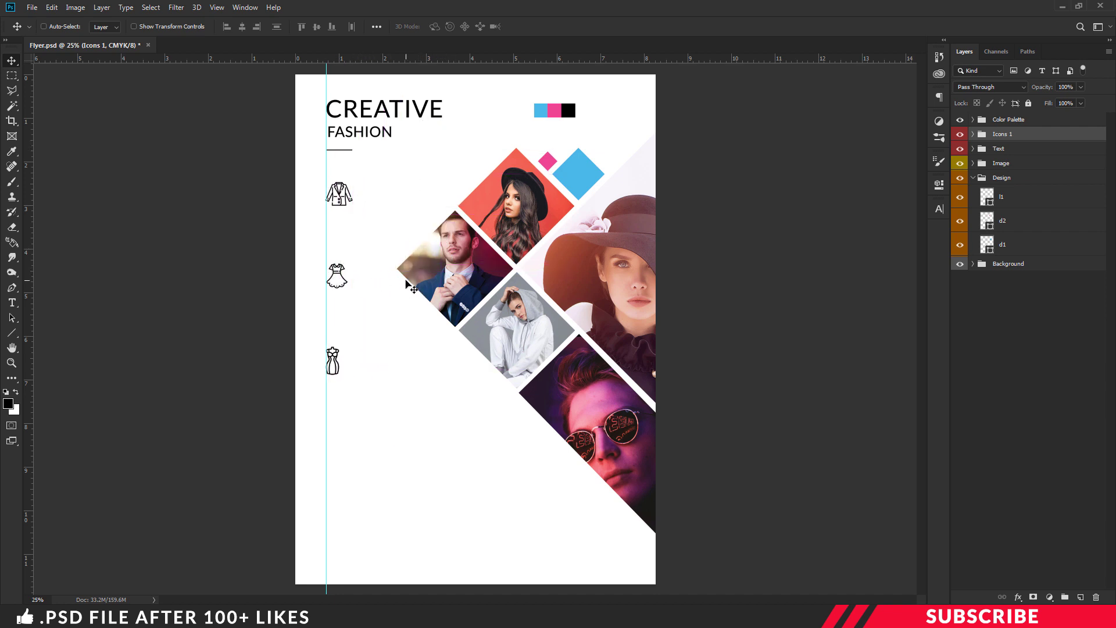
key("Right")
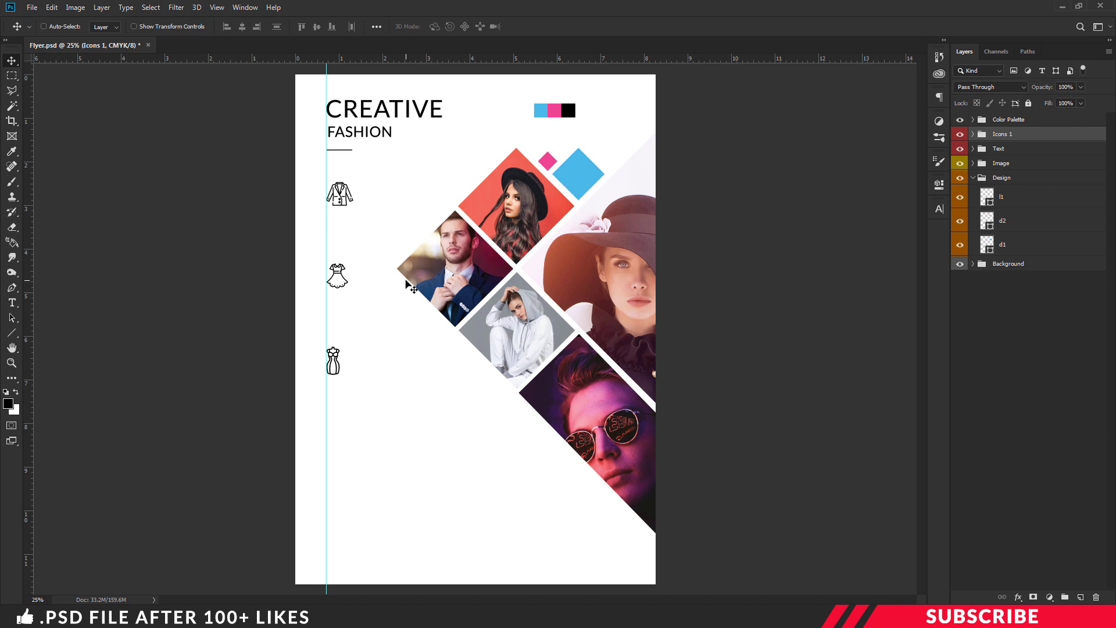
left_click(973, 149)
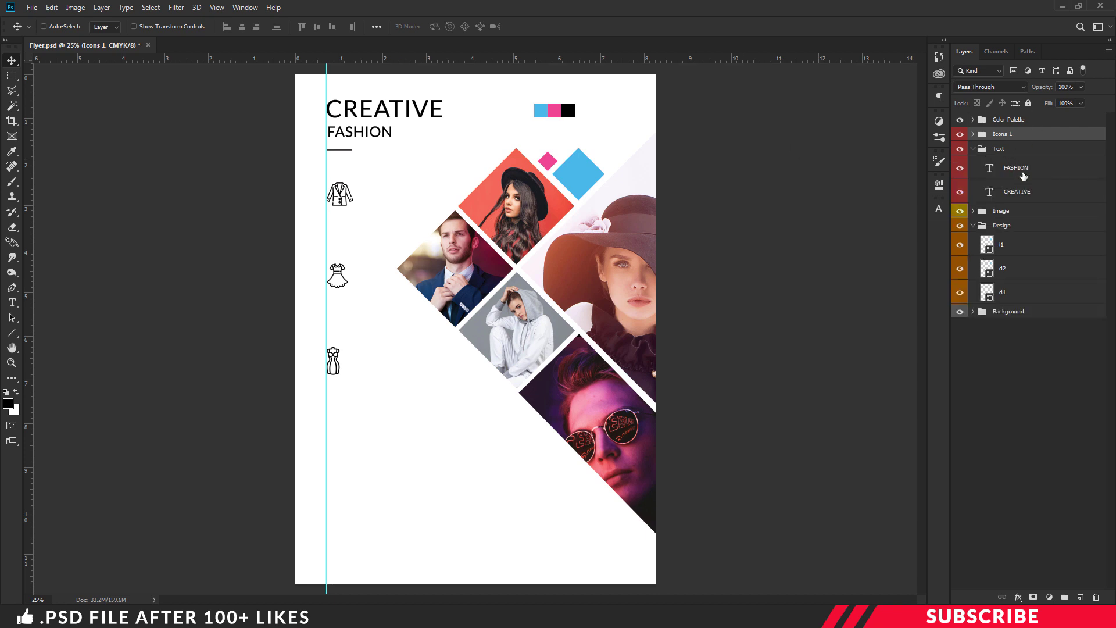
left_click(1023, 175)
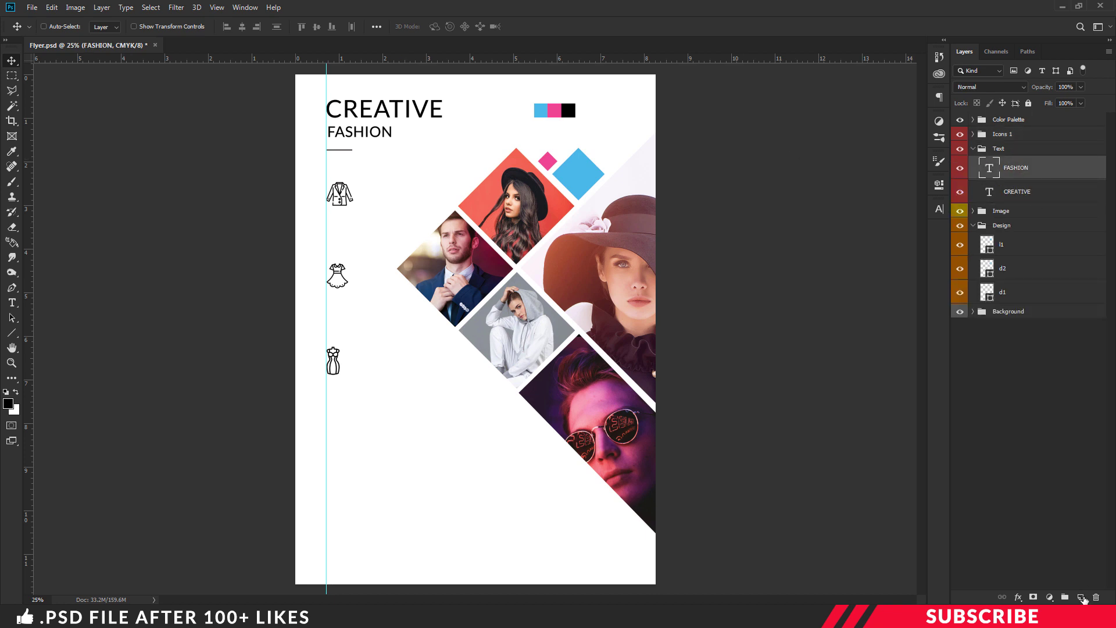
Add a bold JACKET label below the jacket icon
left_click(1081, 598)
key("t")
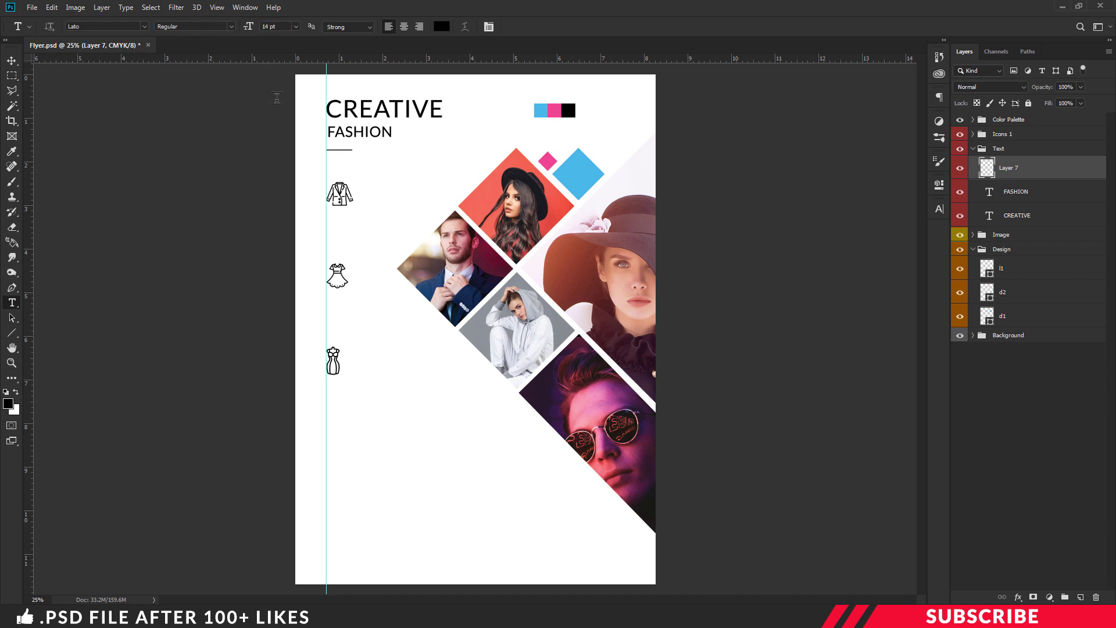
left_click(337, 223)
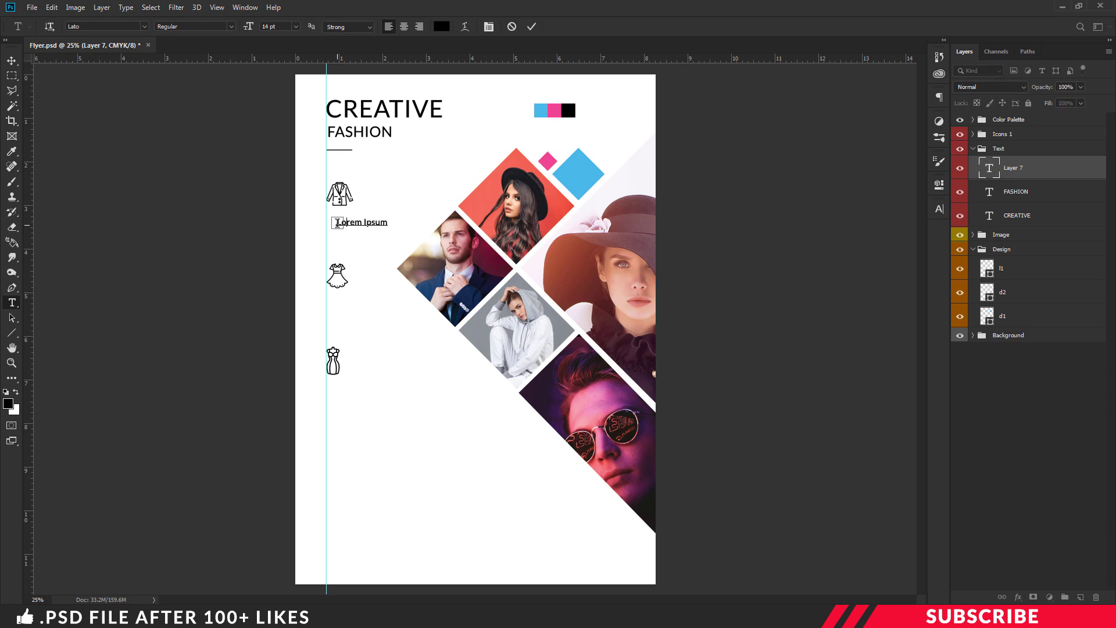
left_click(195, 26)
left_click(188, 180)
type("JACKET")
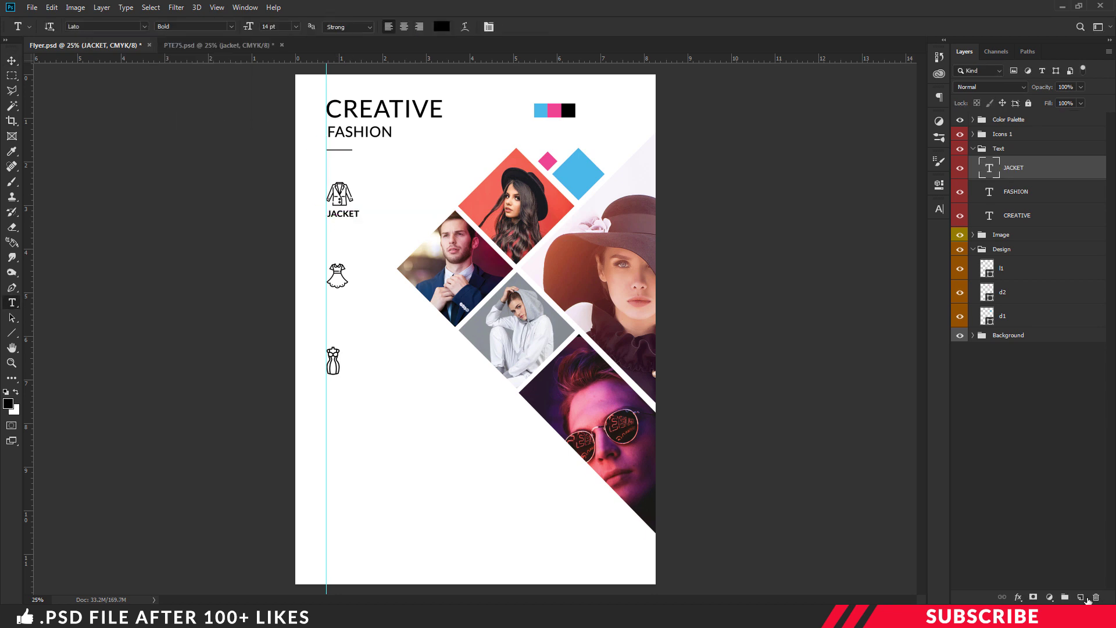
Add a Regular 11 pt 'Lorium iposium' description beneath JACKET
left_click(1082, 598)
left_click(231, 26)
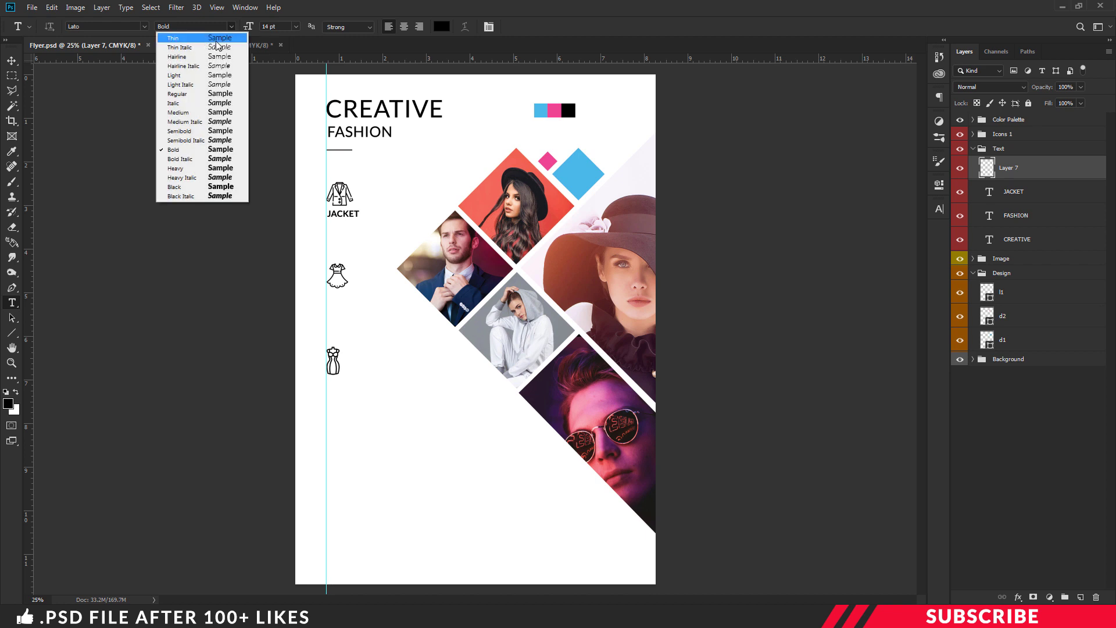
left_click(192, 100)
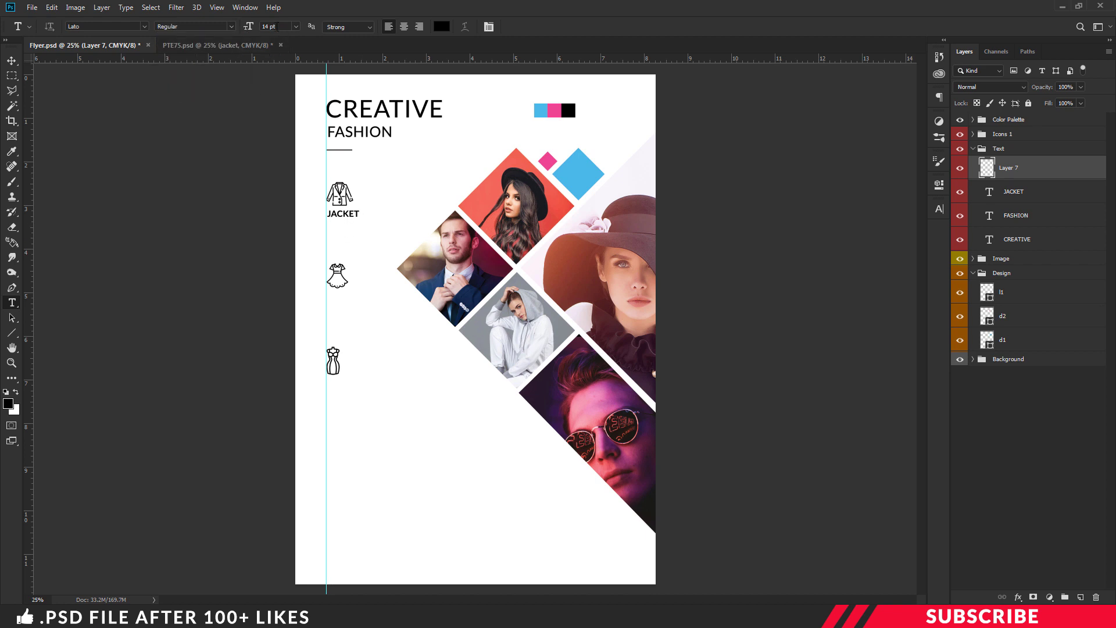
key("Tab")
left_click(333, 230)
key("BackSpace")
type("Lo")
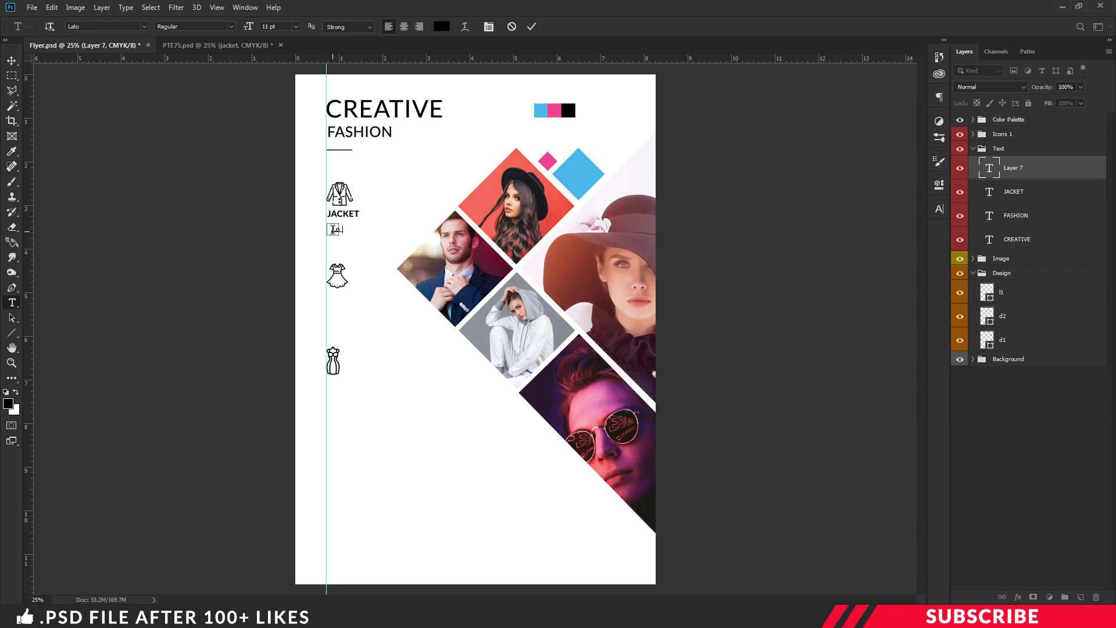
type("rium iposium of the")
key("v")
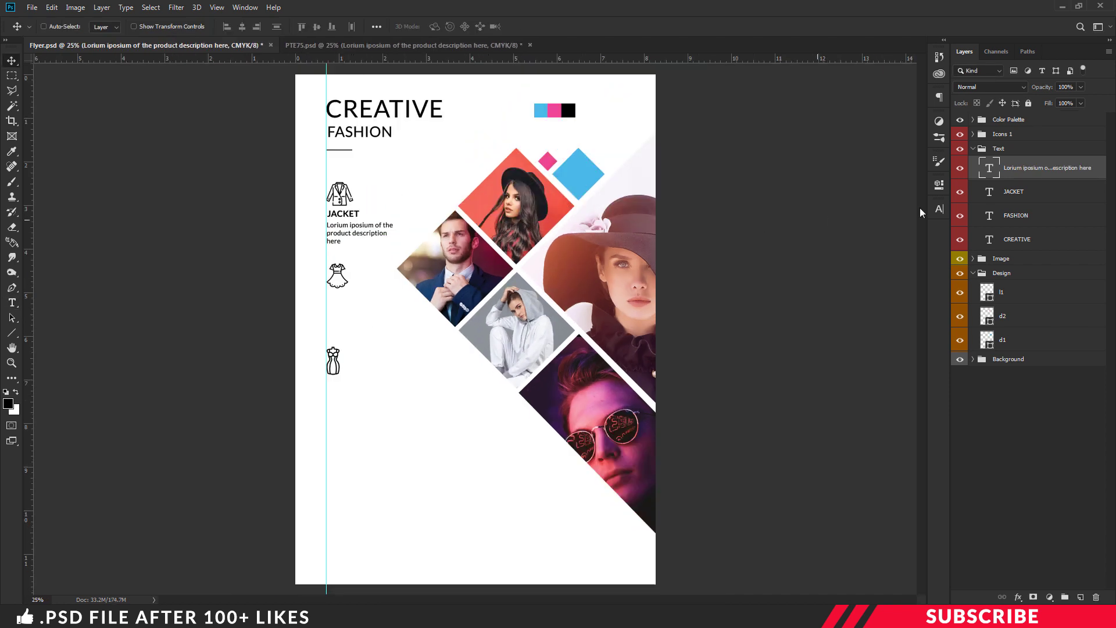
Copy the label and description down to the other icons, relabelling them GOWN and BIKINI
left_click(1016, 194, "shift")
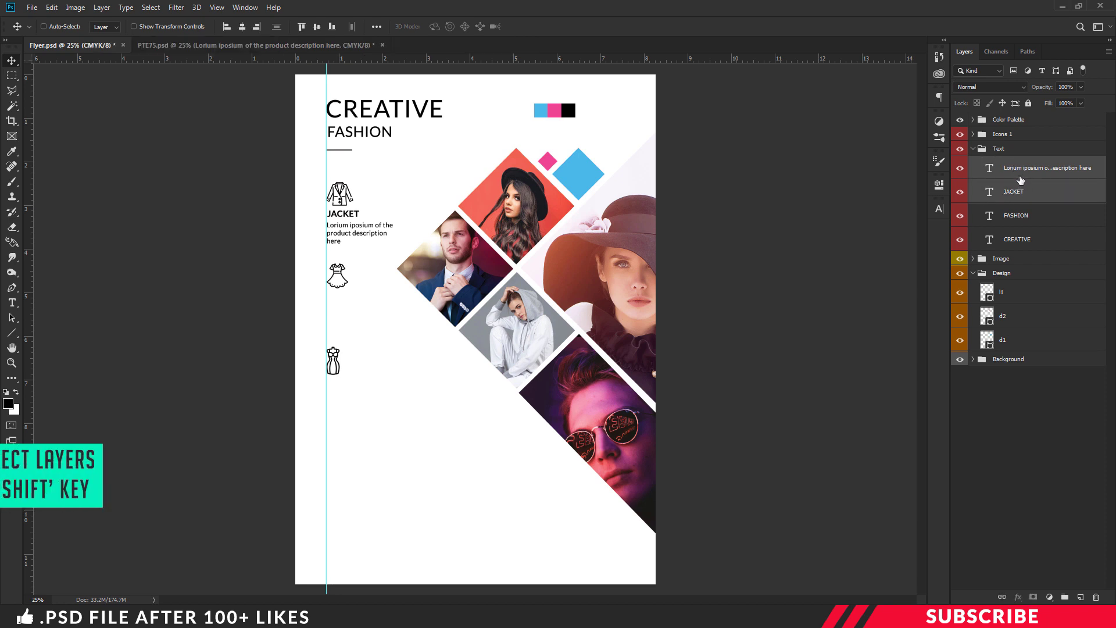
left_click_drag(365, 236, 353, 403)
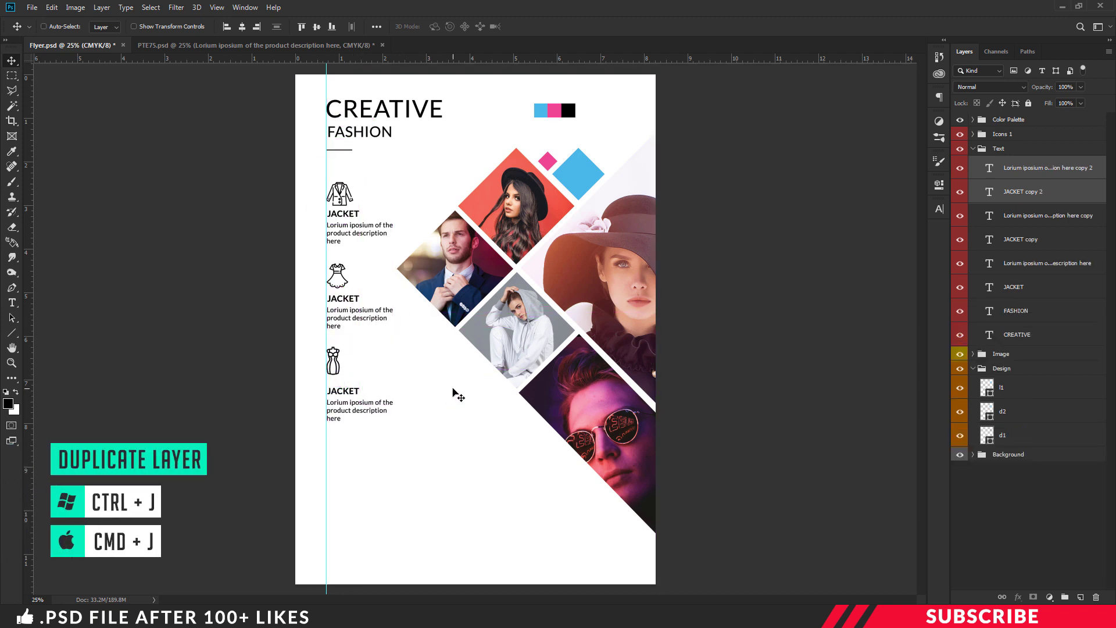
key("t")
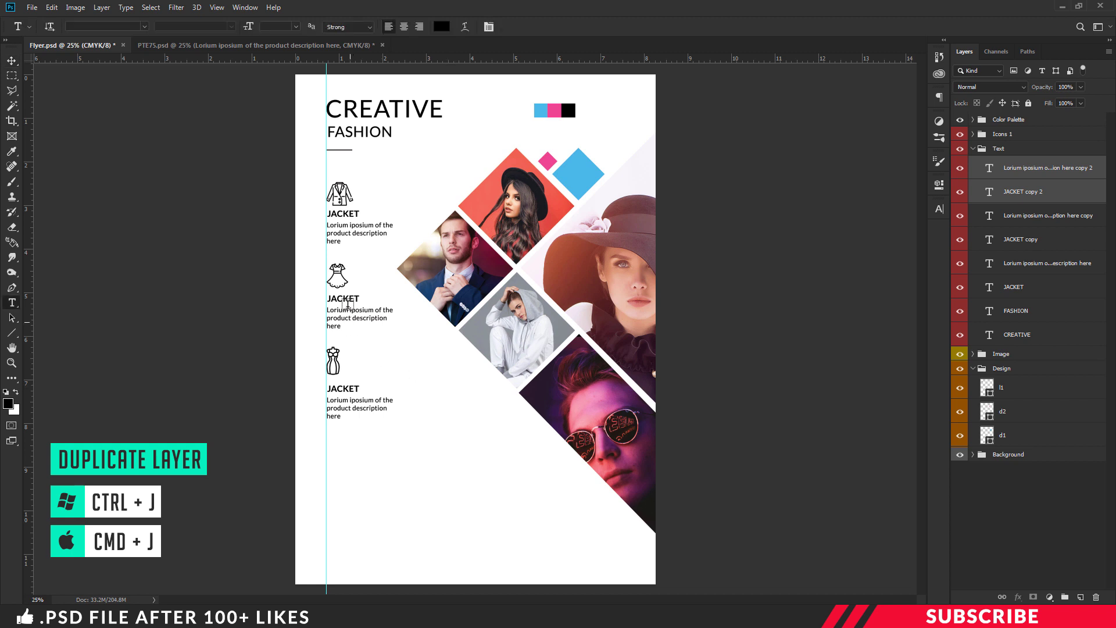
double_click(353, 296)
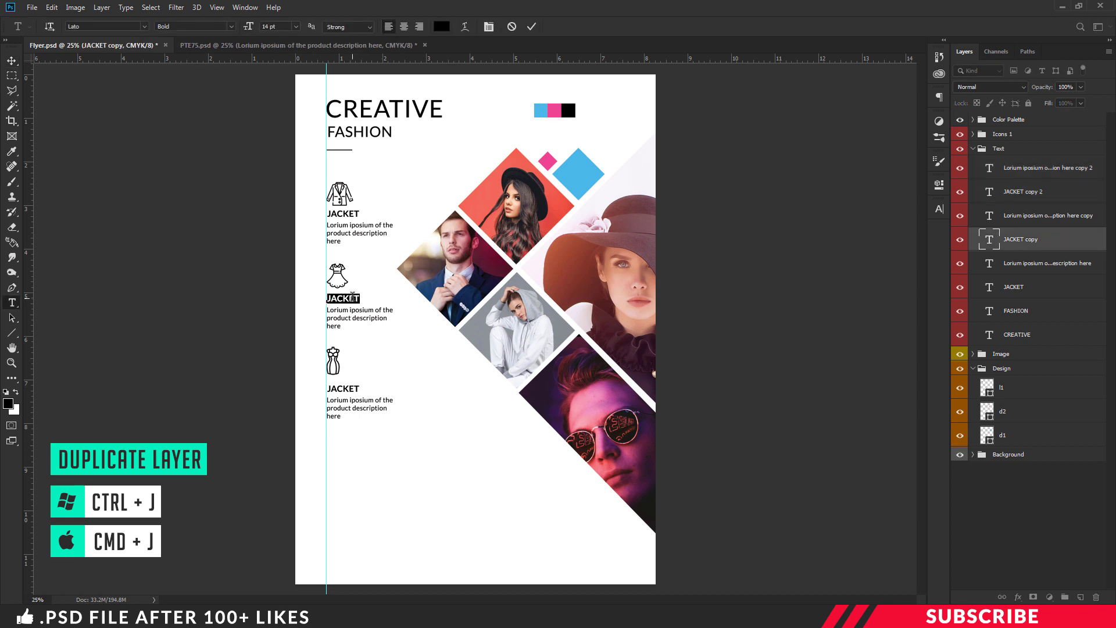
type("GOWN")
double_click(343, 388)
type("BIKINI")
key("ctrl+Return")
key("v")
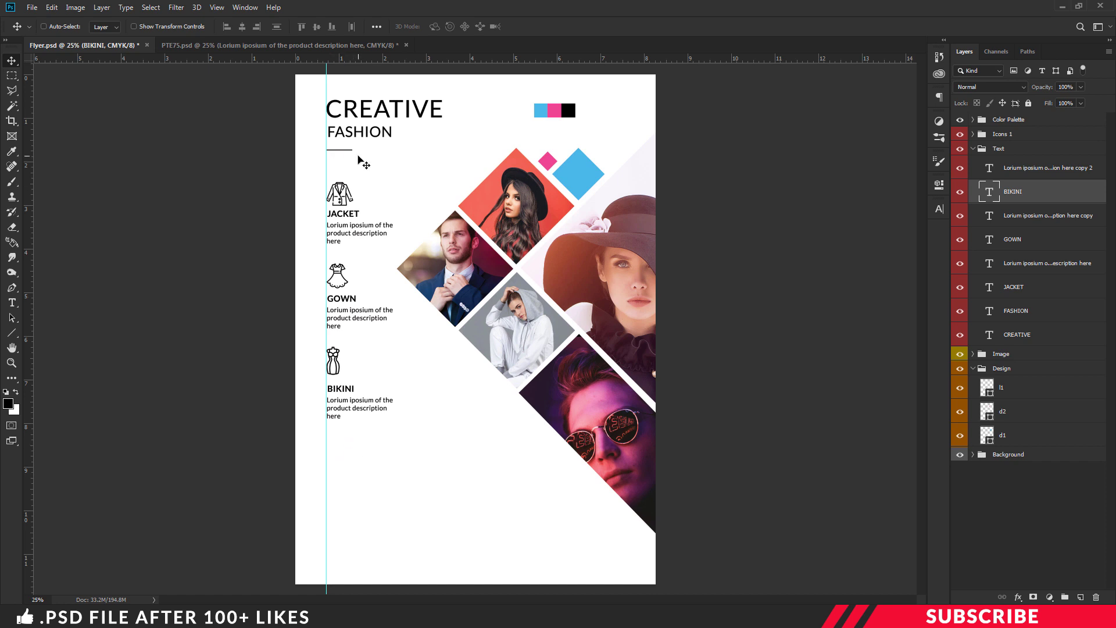
left_click(1017, 390)
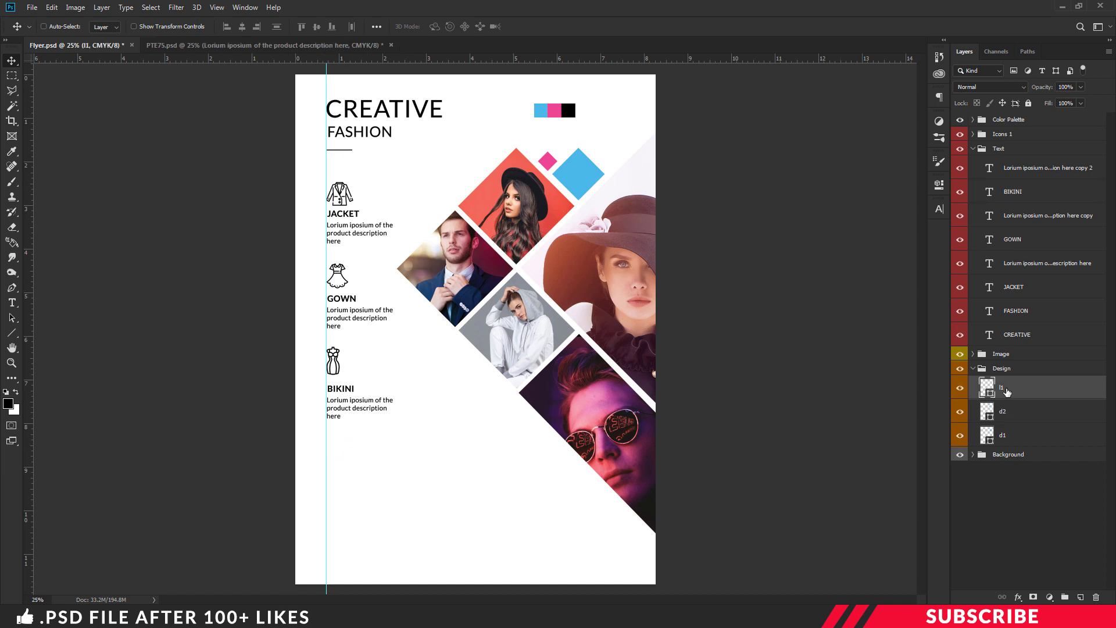
Duplicate the short divider line lower down and add the bold text UPTO beneath it
left_click_drag(348, 150, 334, 451)
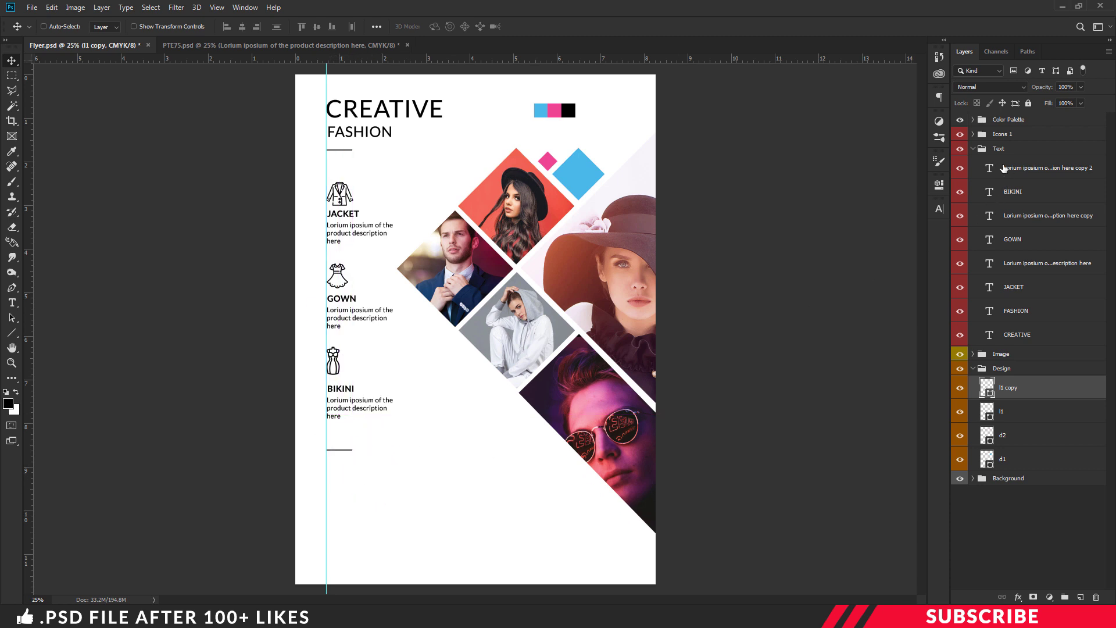
left_click(1004, 168)
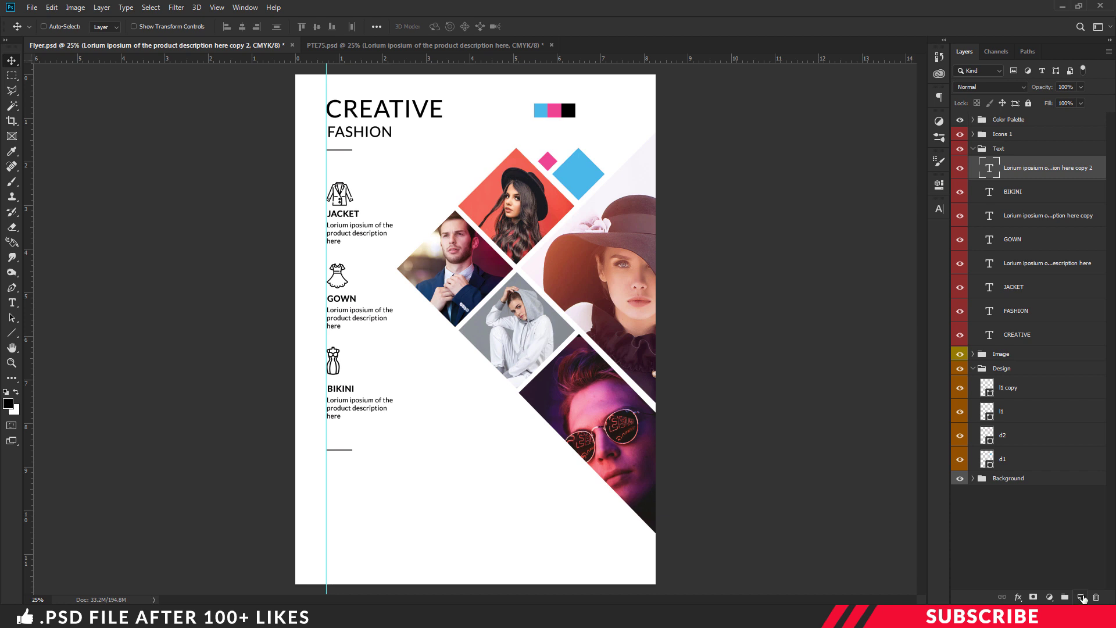
left_click(1081, 597)
key("t")
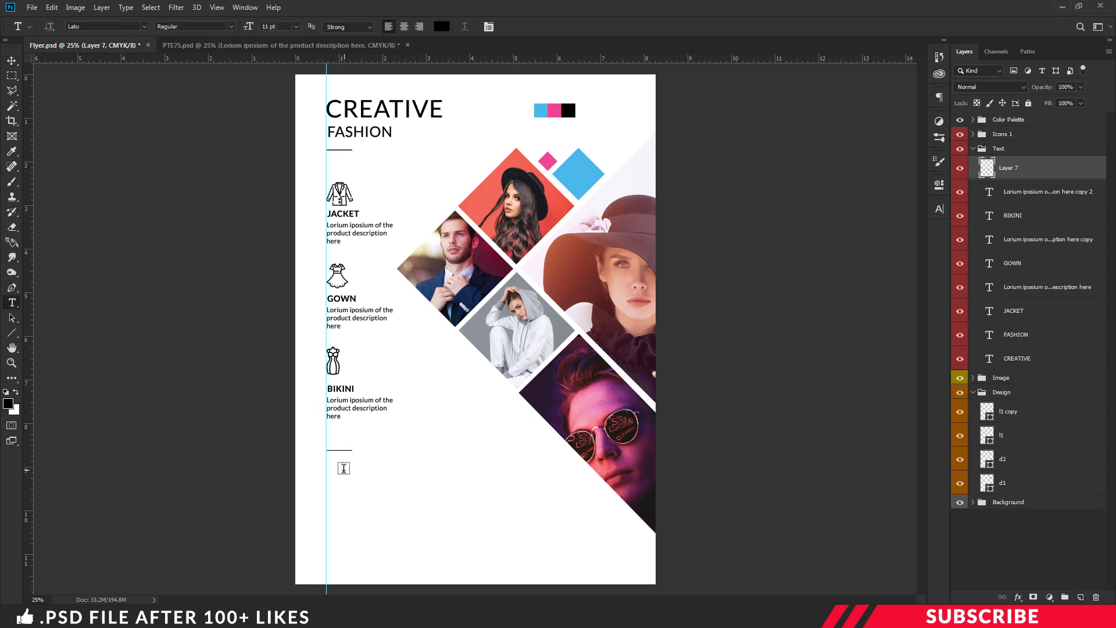
left_click(343, 468)
type("UPTO")
key("ctrl+Return")
key("v")
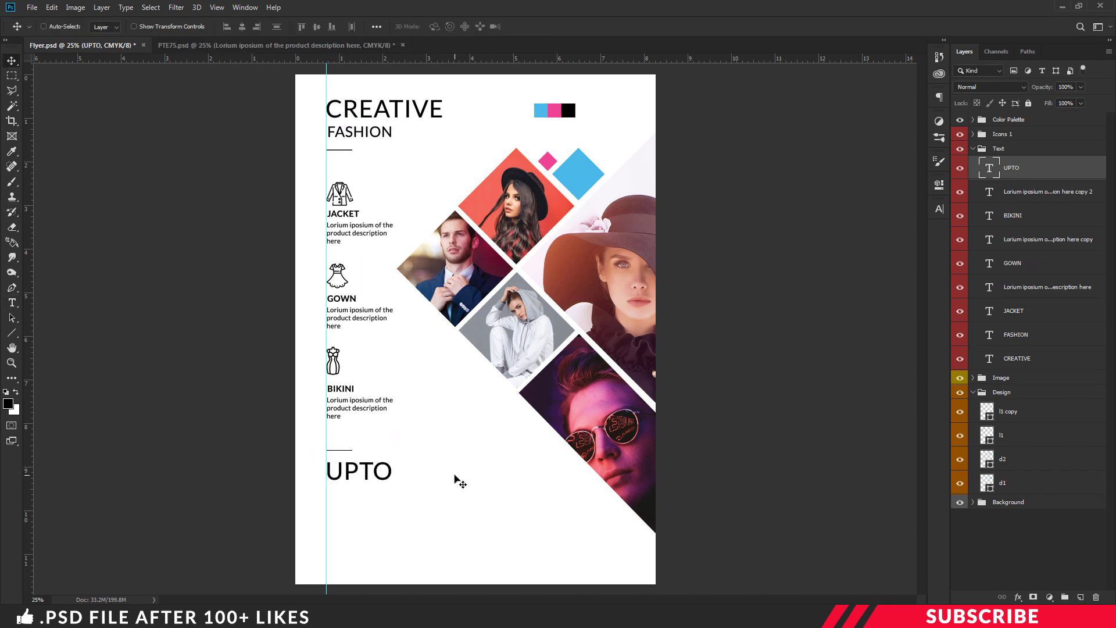
Copy UPTO into a 75% line below it and a smaller OFF to its right
left_click_drag(358, 471, 358, 506)
type("75%")
key("ctrl+Return")
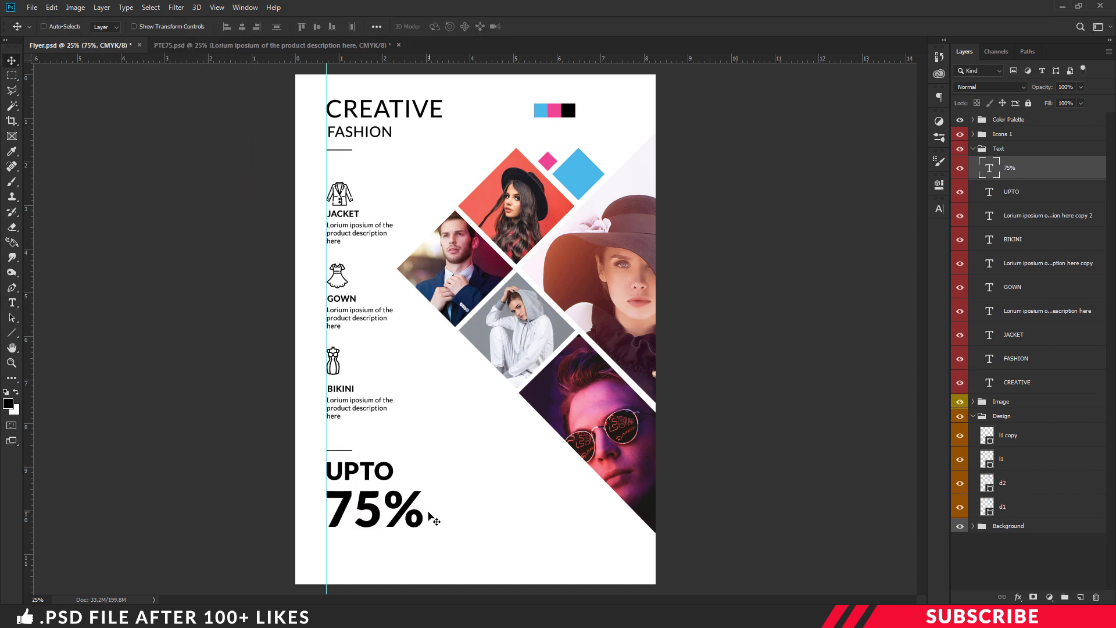
left_click_drag(435, 520, 533, 519)
type("OFF")
key("ctrl+shift+comma")
key("ctrl+shift+comma")
key("ctrl+shift+comma")
key("ctrl+Return")
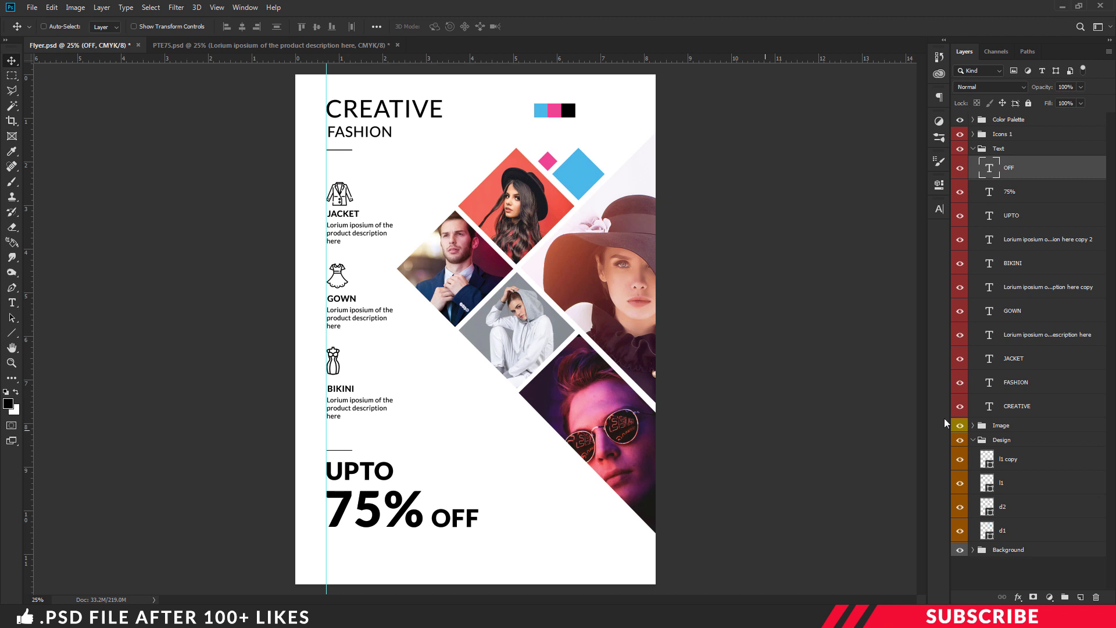
Rename the l1 copy layer to l2 and duplicate the divider line below 75% OFF
left_click(1009, 462)
double_click(1002, 460)
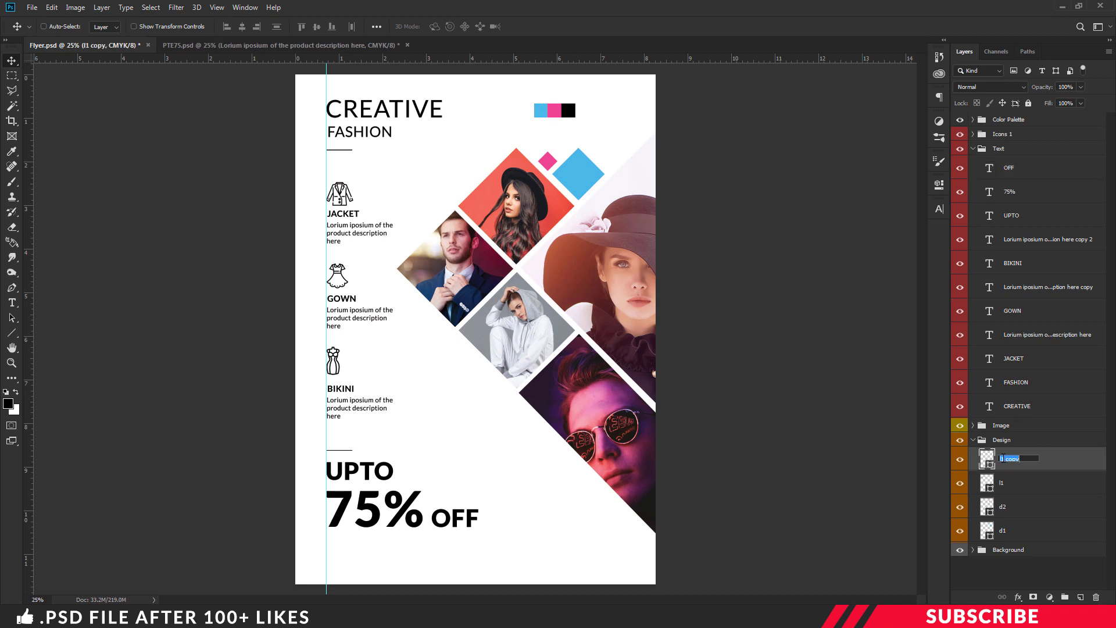
type("l2")
key("Return")
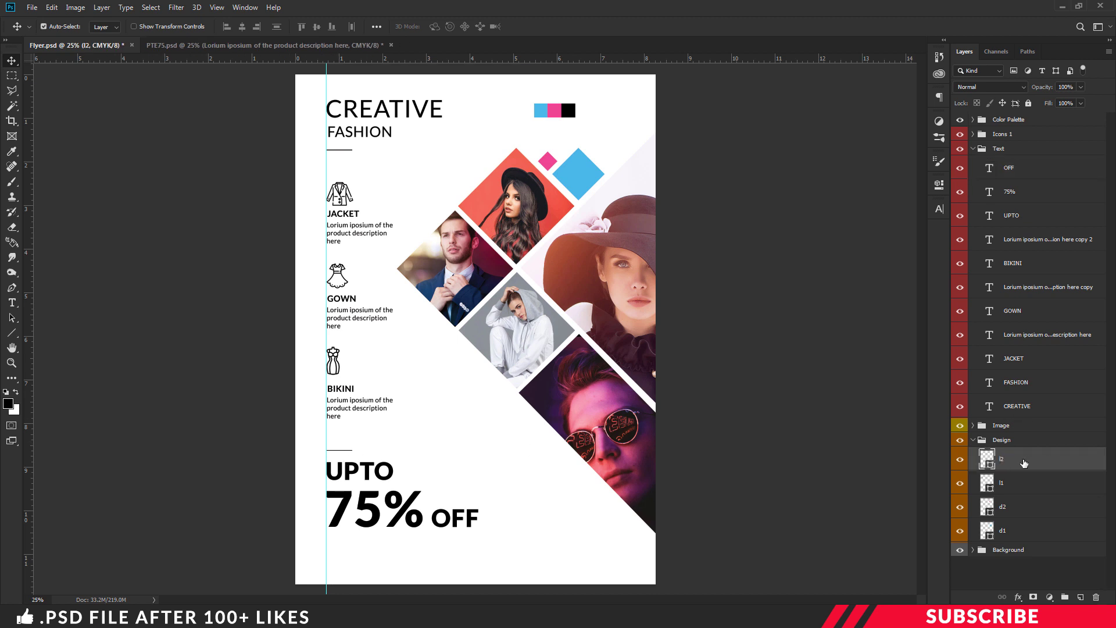
left_click_drag(349, 452, 364, 534)
left_click(454, 517, "ctrl")
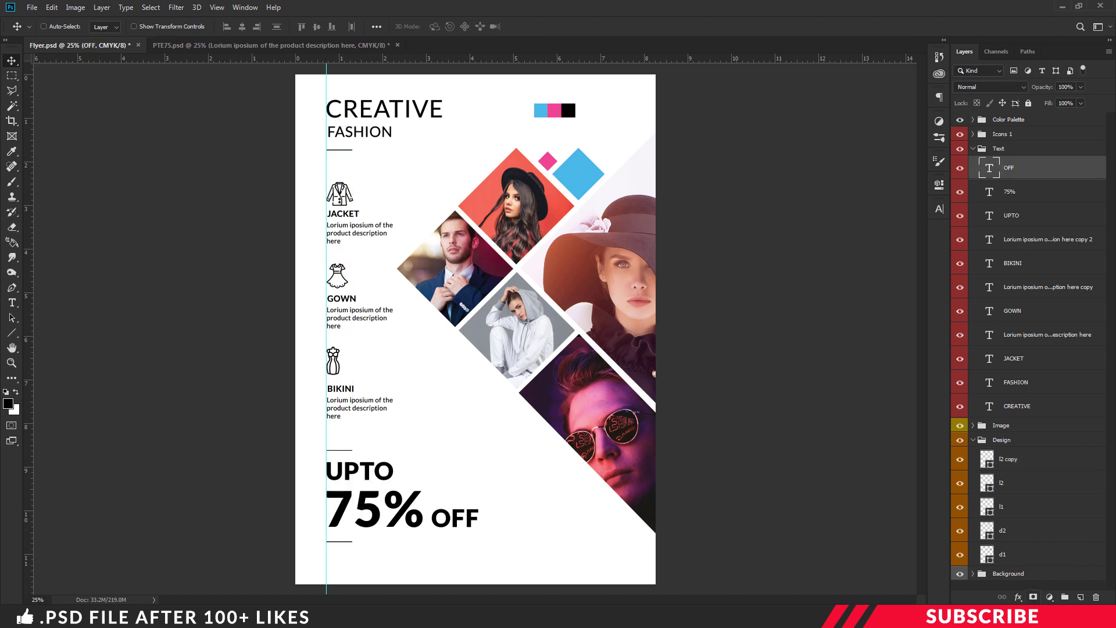
left_click(1077, 598)
Add a two-line Regular description ('Lorium iposium of the product desciption txt / goes here') under the bottom divider
key("t")
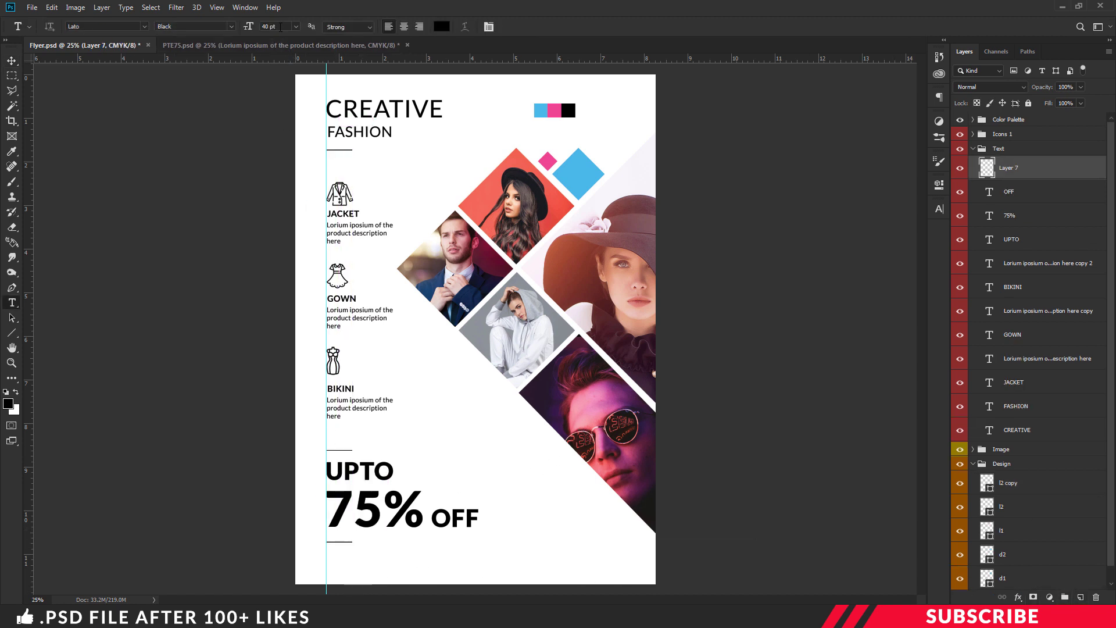
left_click(247, 26)
left_click(231, 26)
left_click(232, 94)
left_click(336, 556)
type("Lorium iposium of the")
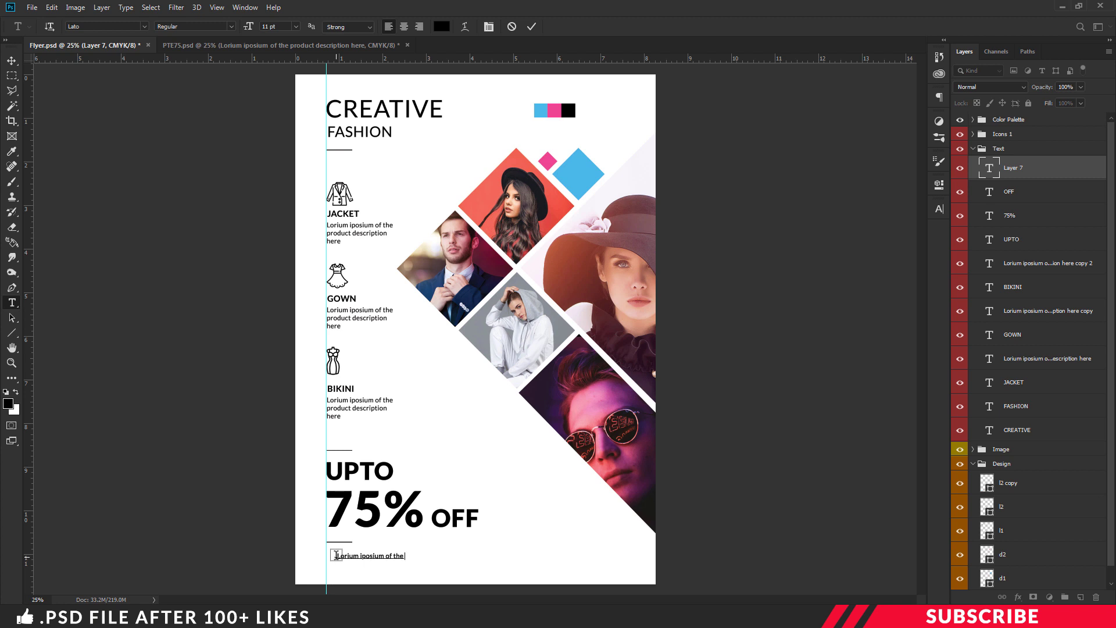
type("  product desciption  txt")
key("Return")
type("goes here")
key("ctrl+Return")
key("v")
left_click_drag(371, 557, 360, 555)
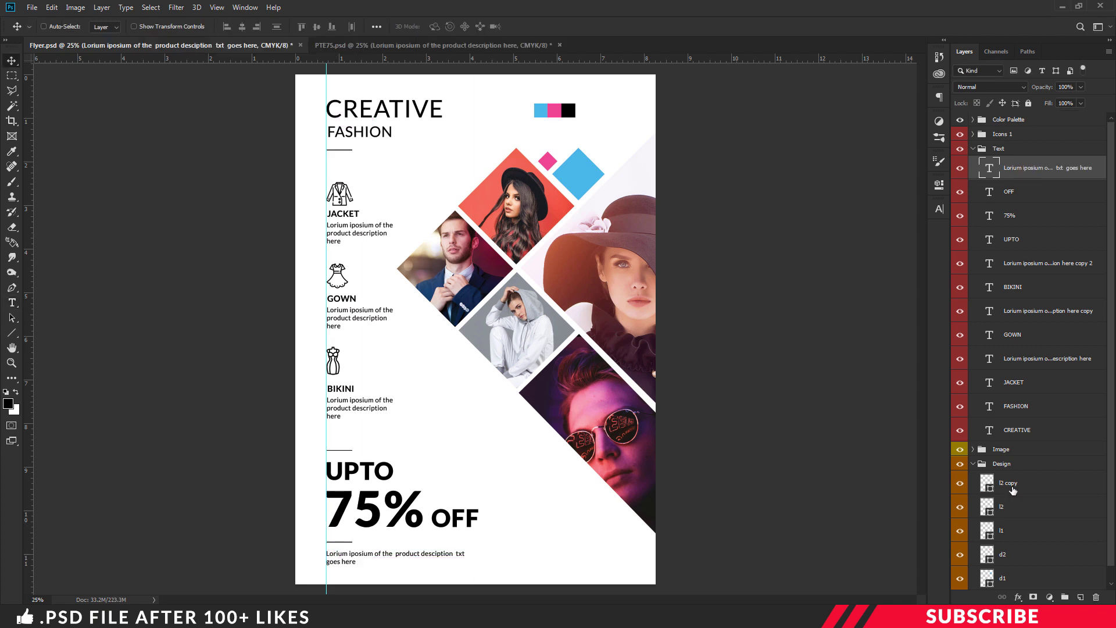
Nudge the two divider lines and the UPTO 75% OFF texts up slightly
left_click(1013, 490)
left_click(1018, 508, "shift")
key("shift+Up")
key("shift+Up")
key("shift+Up")
key("shift+Up")
key("shift+Up")
key("shift+Up")
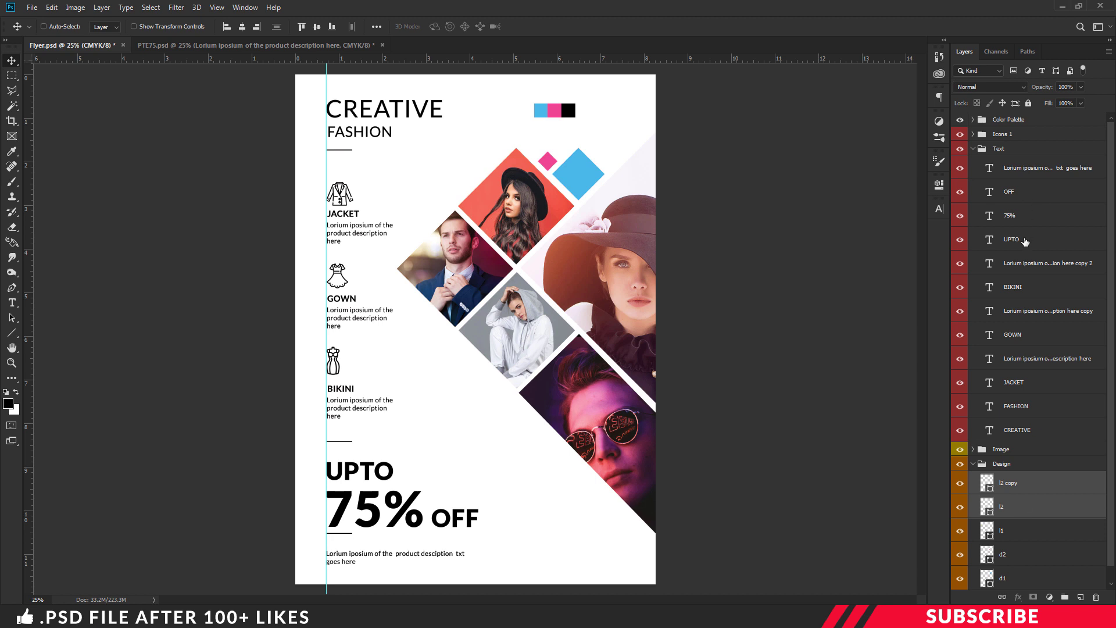
left_click(1025, 242)
left_click(1023, 168, "shift")
key("shift+Up")
key("shift+Up")
key("shift+Up")
key("shift+Up")
key("shift+Up")
key("shift+Up")
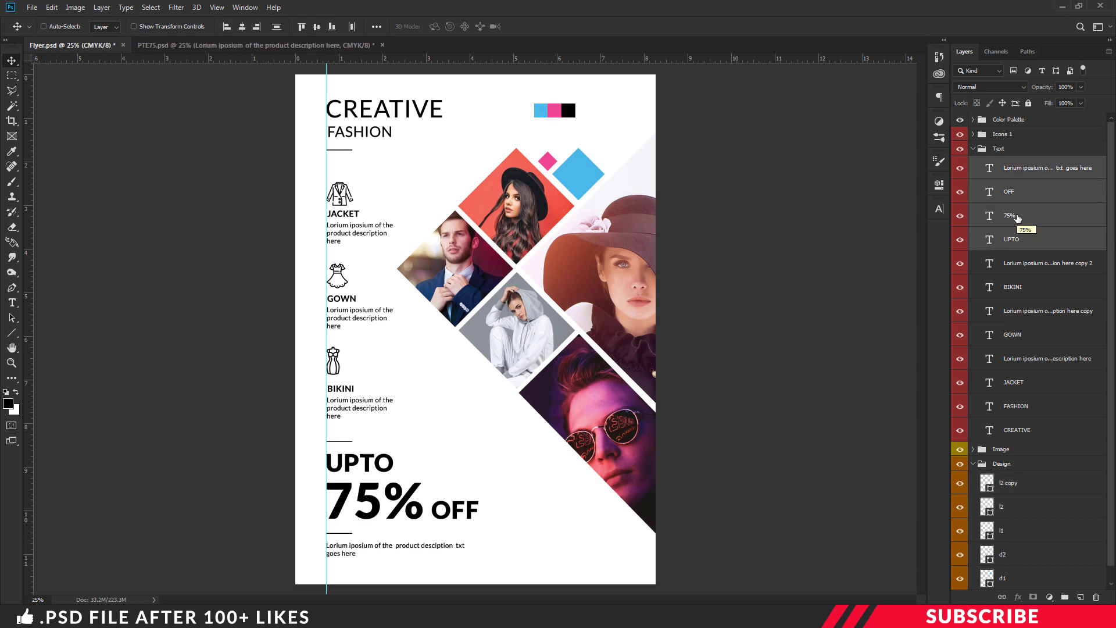
left_click(1032, 177)
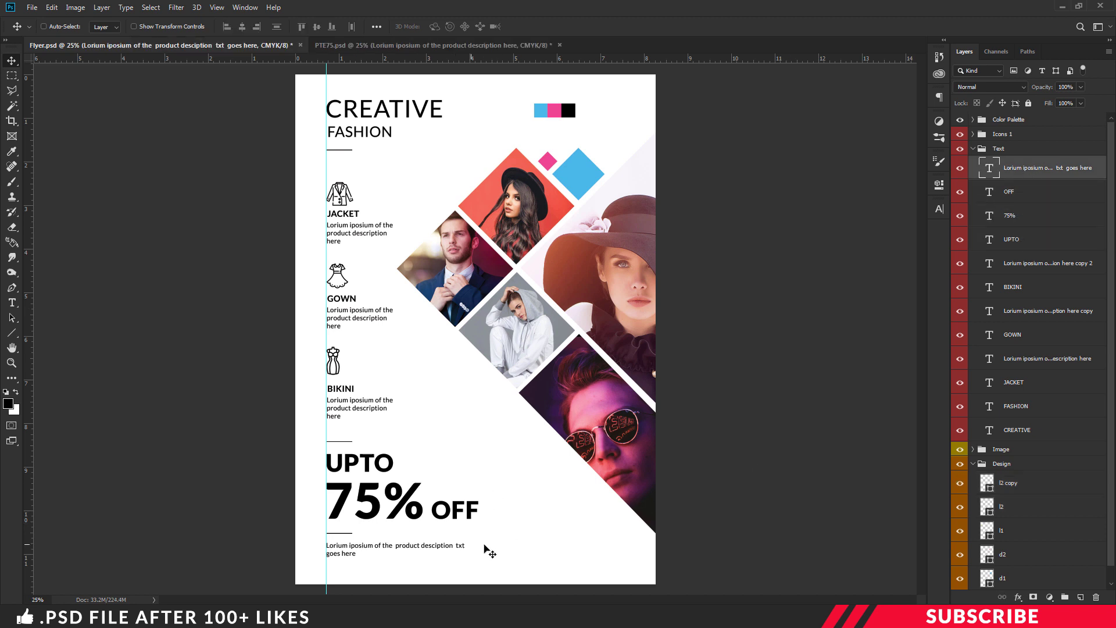
Rename the line to l3, then place a copy rotated 90° clockwise beside the description
double_click(1005, 484)
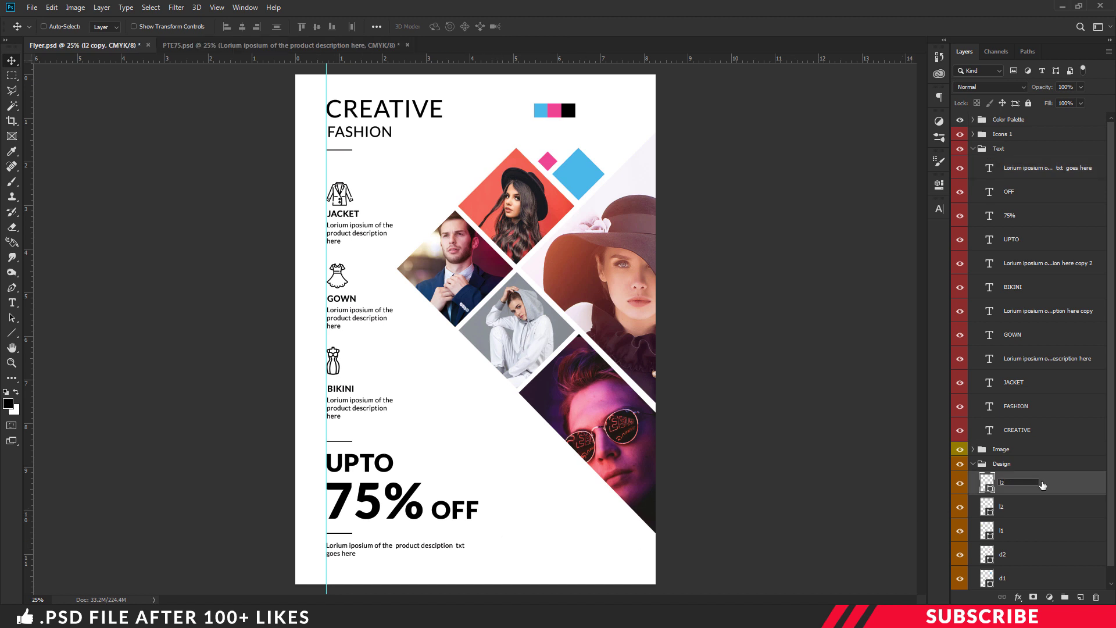
key("Return")
key("ctrl+j")
left_click_drag(343, 538, 500, 538)
key("ctrl+t")
right_click(520, 532)
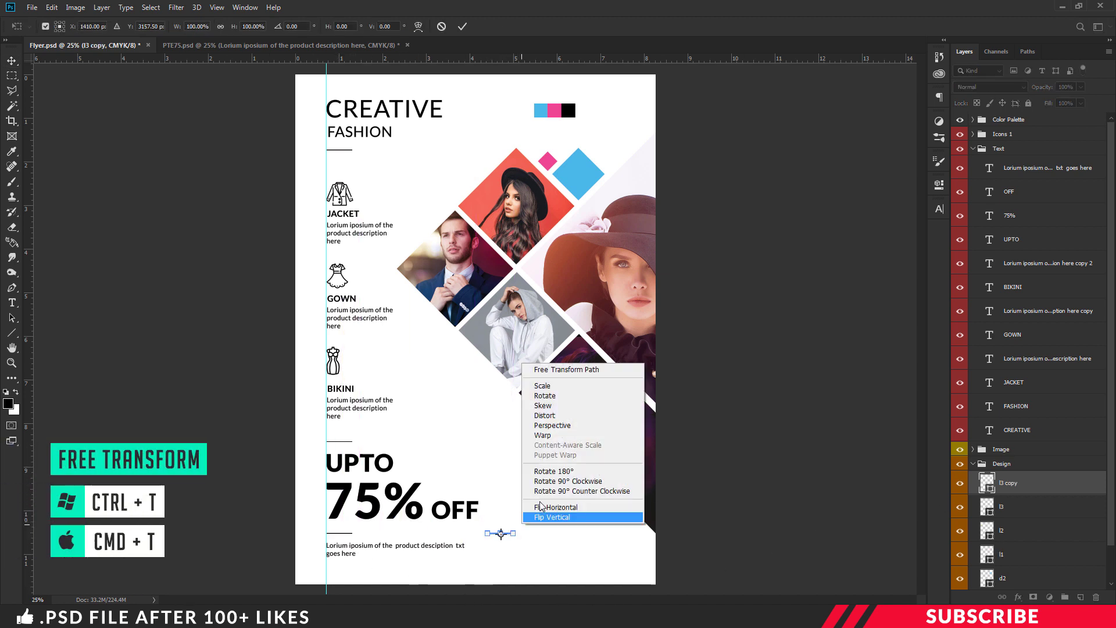
left_click(563, 482)
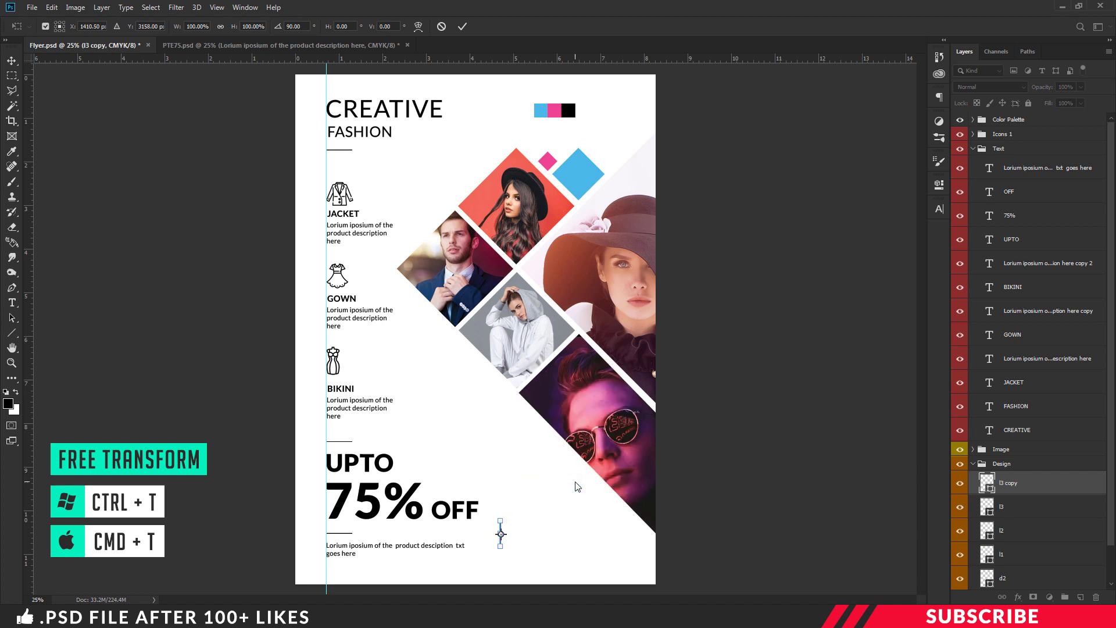
key("Return")
key("Return")
left_click_drag(534, 521, 522, 550)
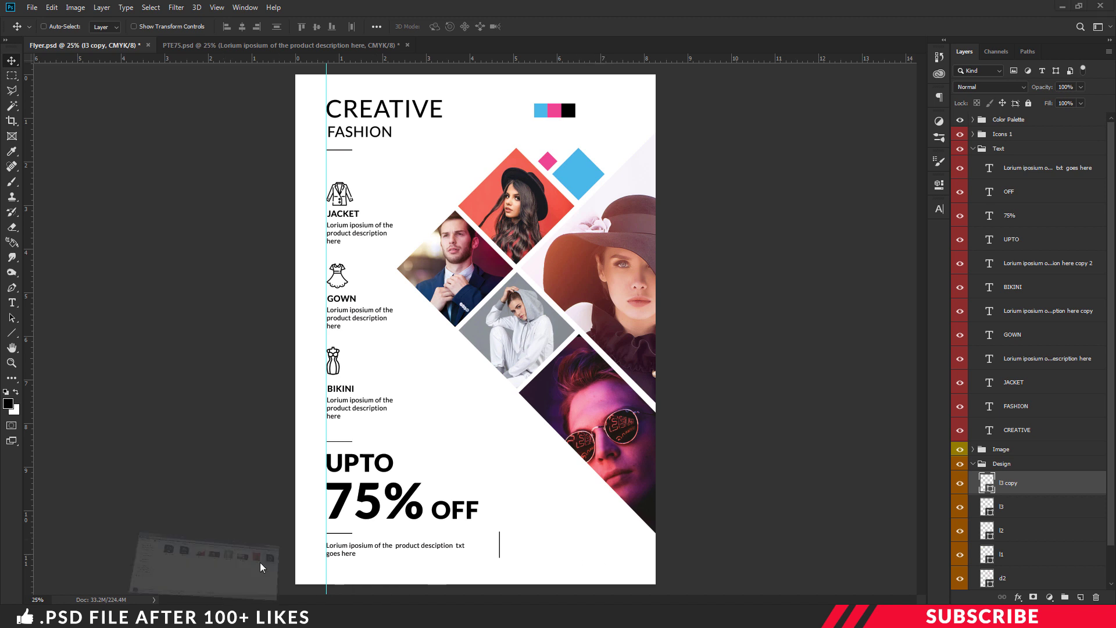
Copy the Icons 2 group from Contact icons.psd into the flyer and close that file
left_click(259, 568)
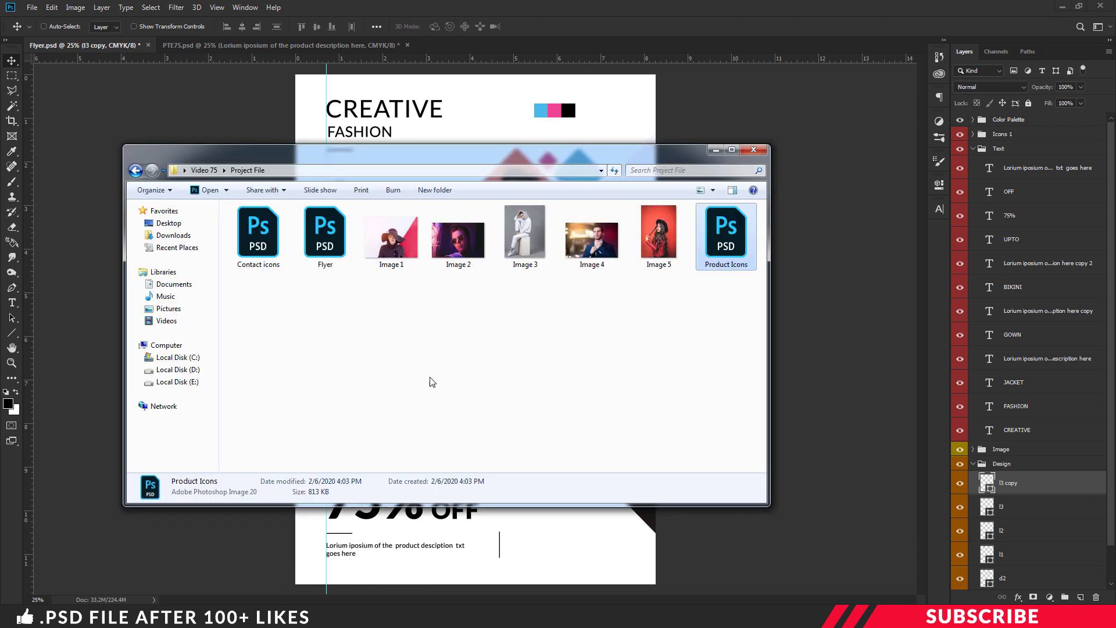
double_click(256, 265)
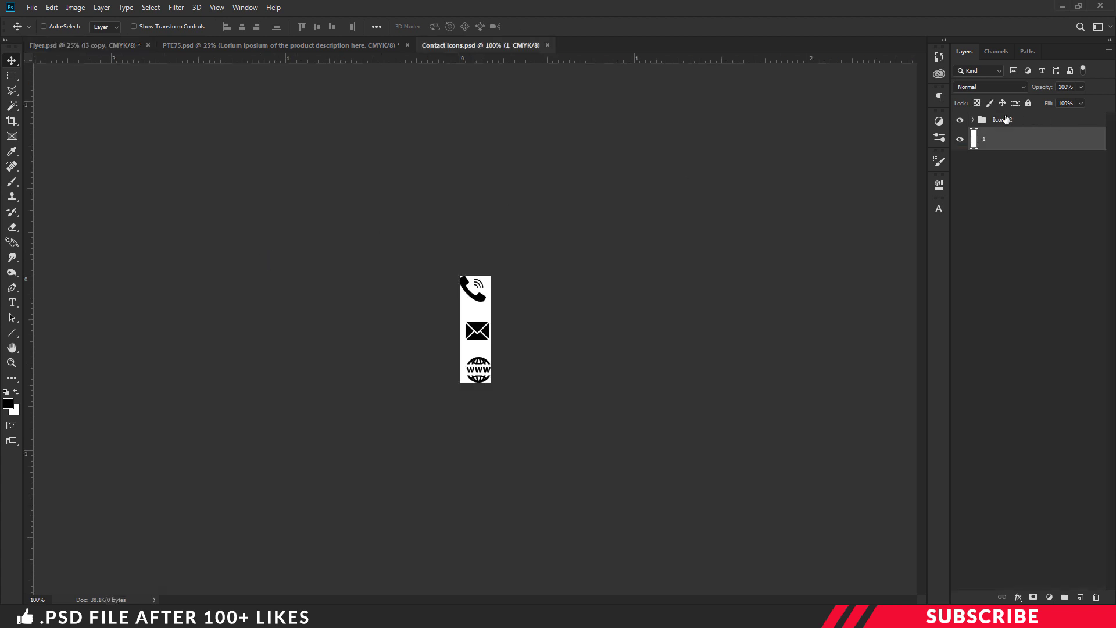
left_click(1005, 119)
left_click_drag(419, 45, 446, 80)
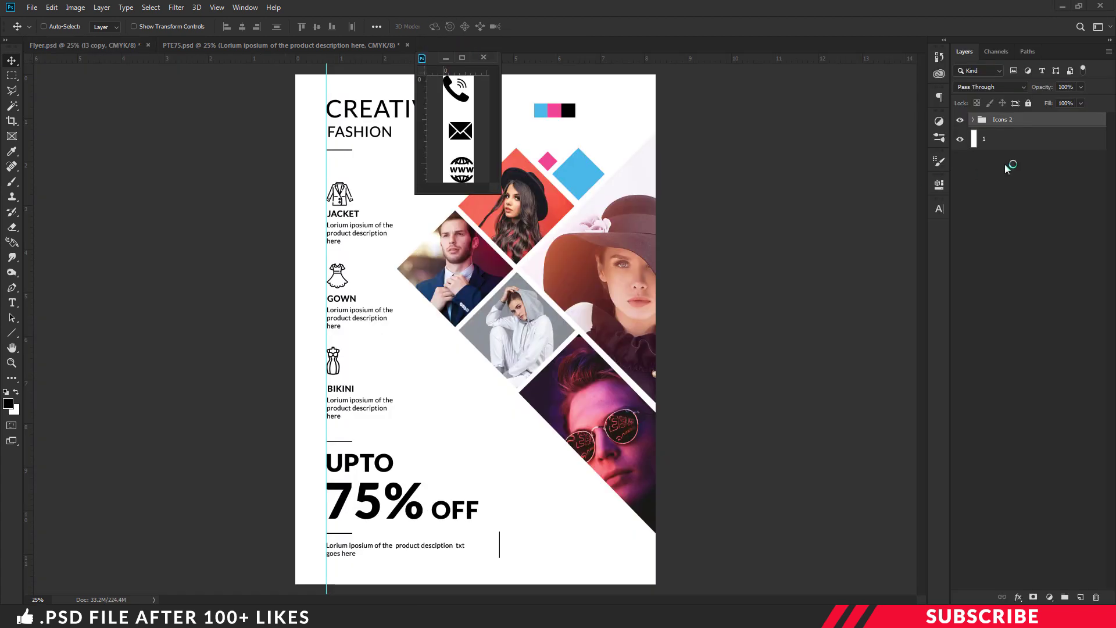
left_click_drag(1024, 122, 599, 523)
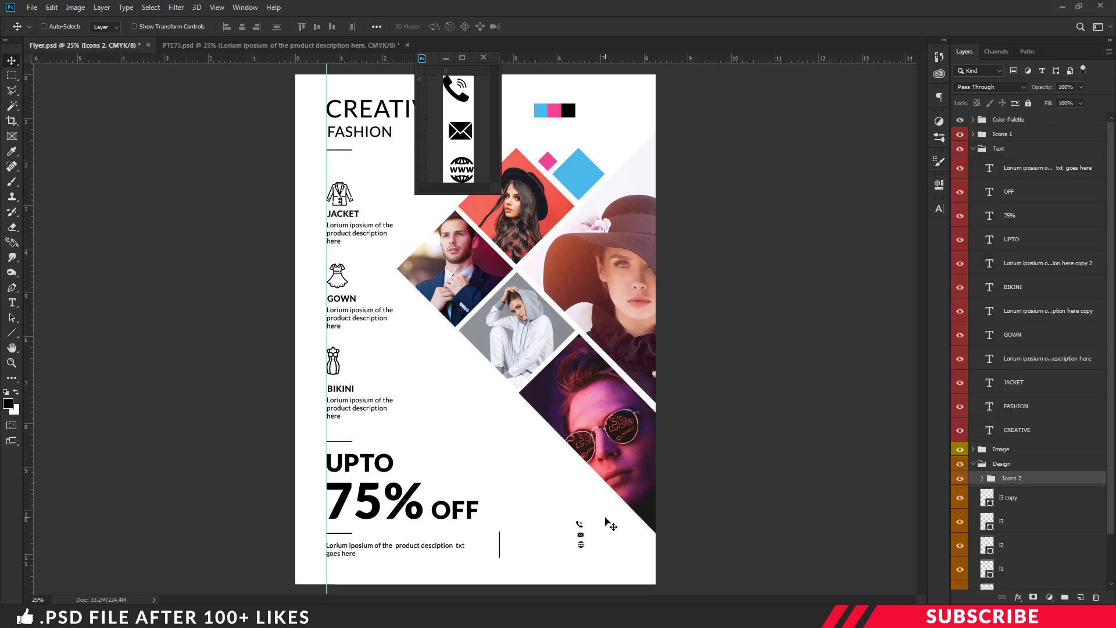
left_click(483, 58)
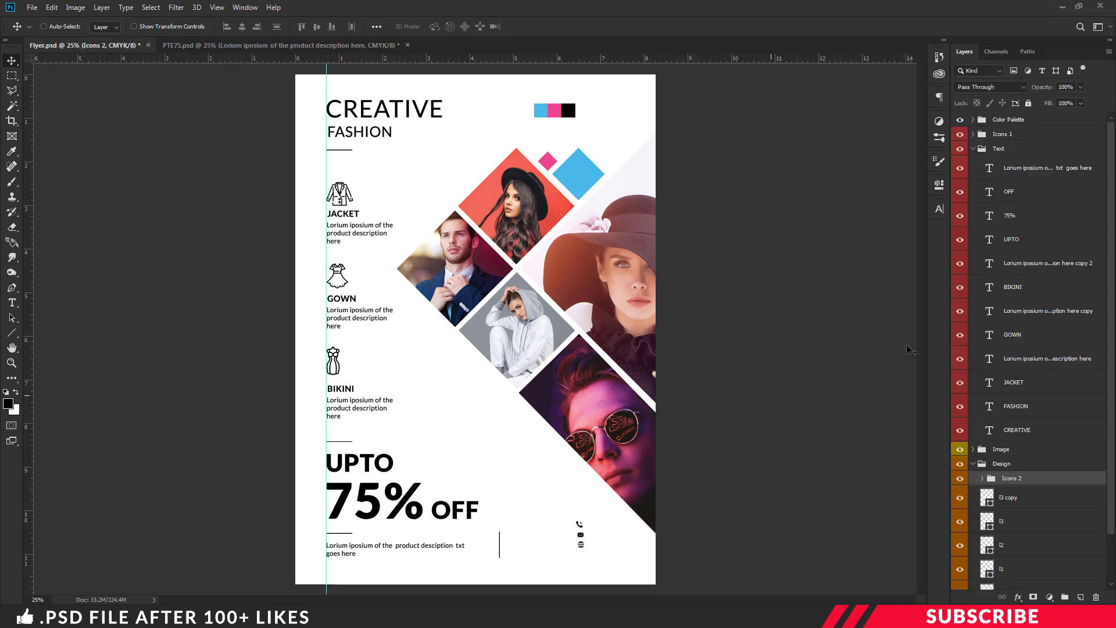
Move Icons 2 out of the Design group and position the icons at the bottom-right
left_click_drag(1025, 478, 1034, 141)
left_click(973, 164)
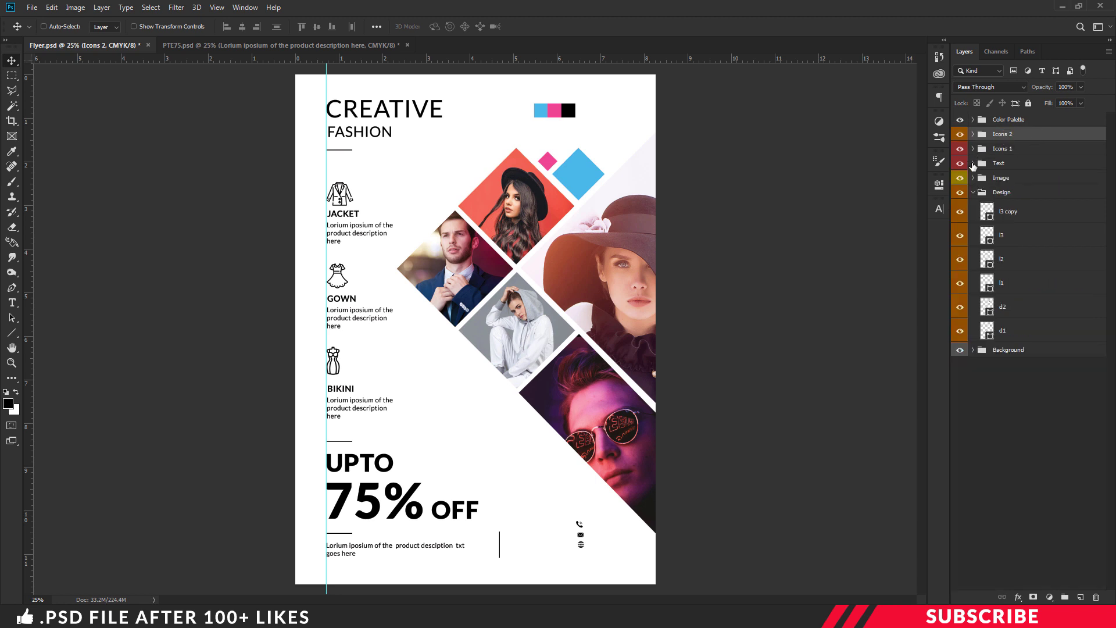
left_click_drag(585, 543, 621, 550)
key("ctrl+plus")
scroll(763, 473, "down", 2)
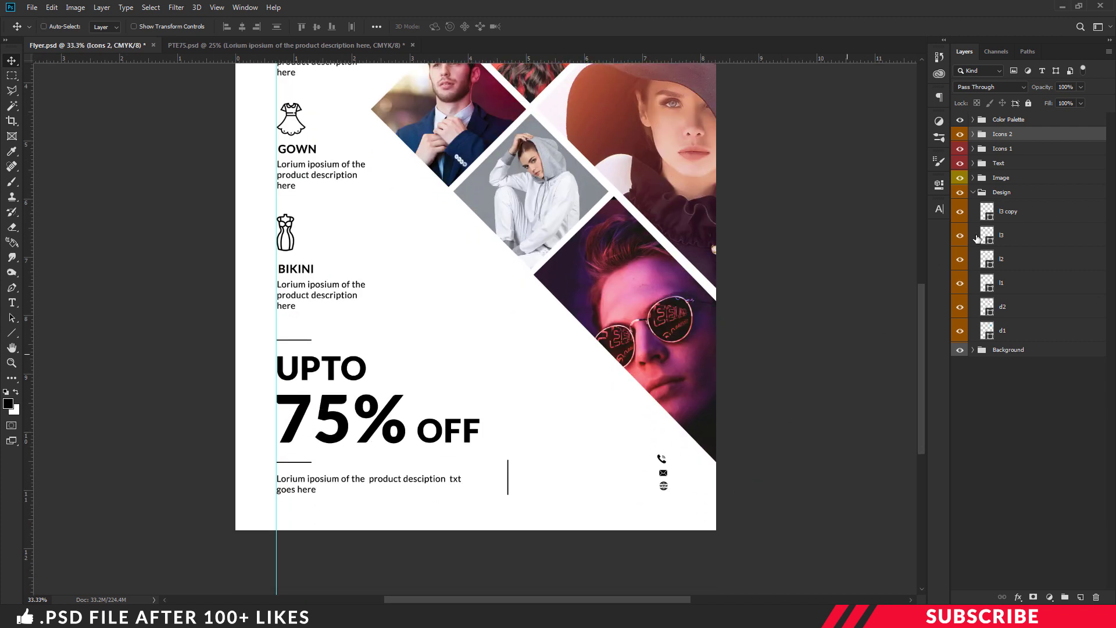
Add a text line with a phone number beside the phone icon in the Text group
left_click(1013, 168)
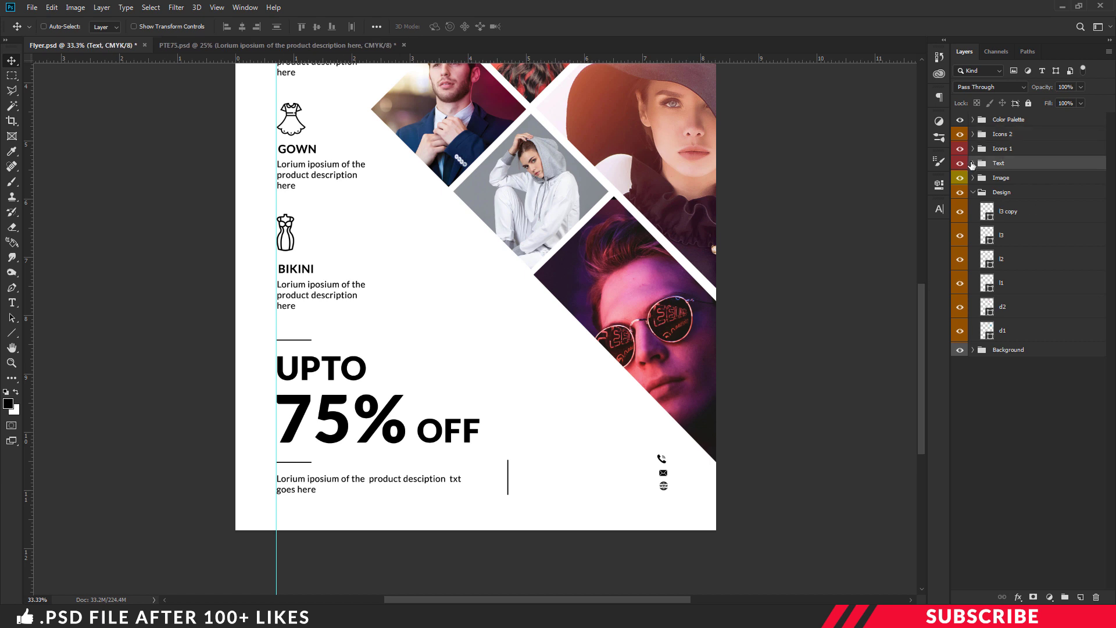
left_click(972, 163)
left_click(1041, 183)
left_click(1081, 598)
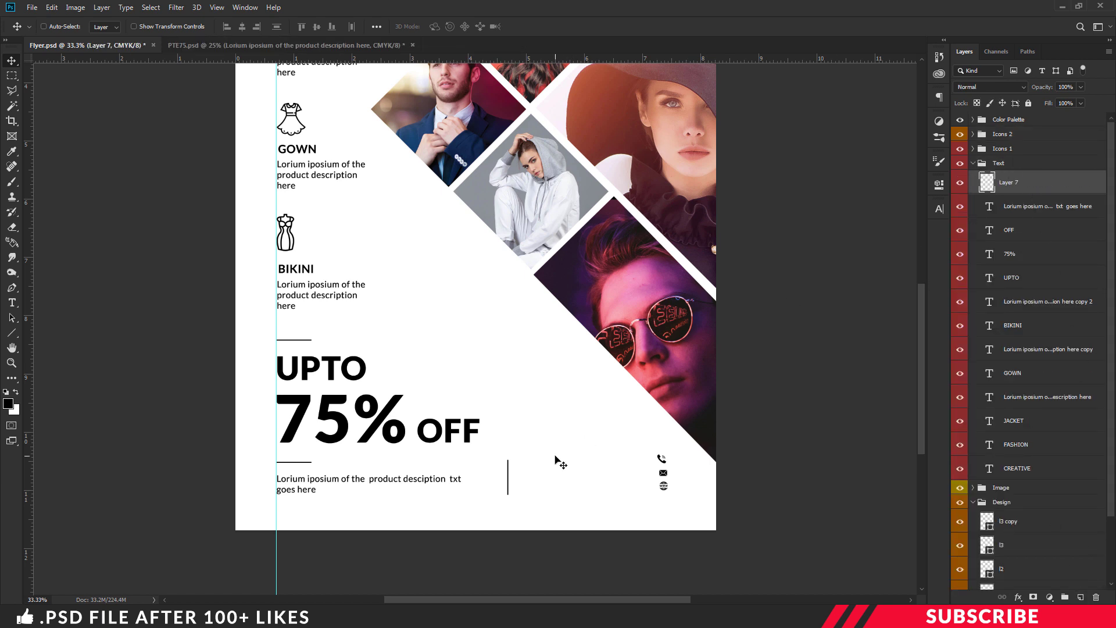
key("t")
left_click(595, 468)
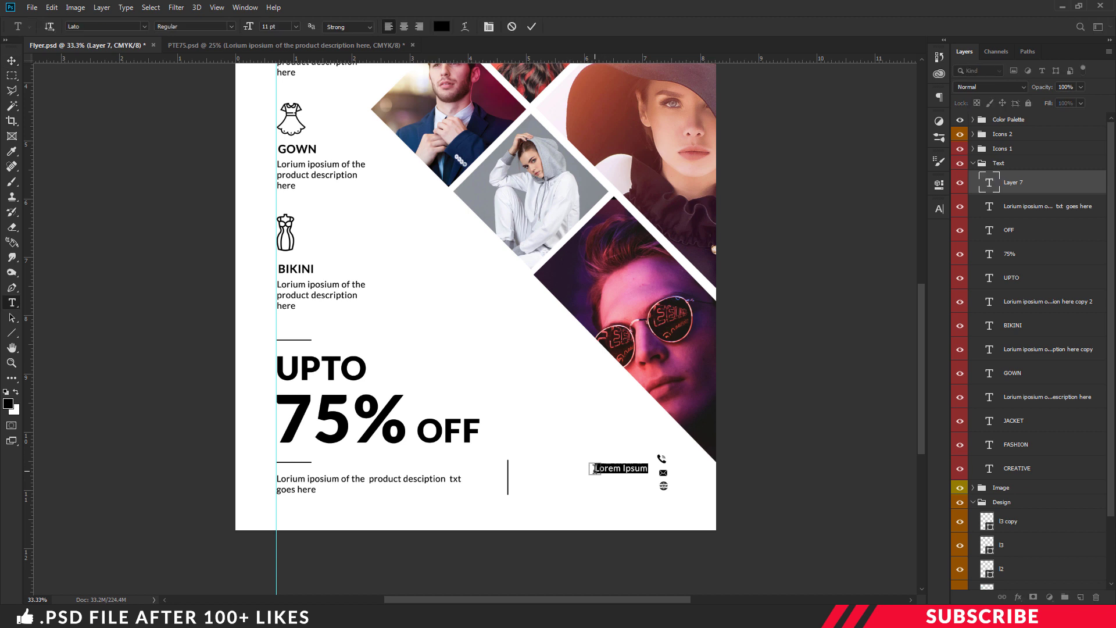
key("BackSpace")
type("+243 343 61")
key("ctrl+Return")
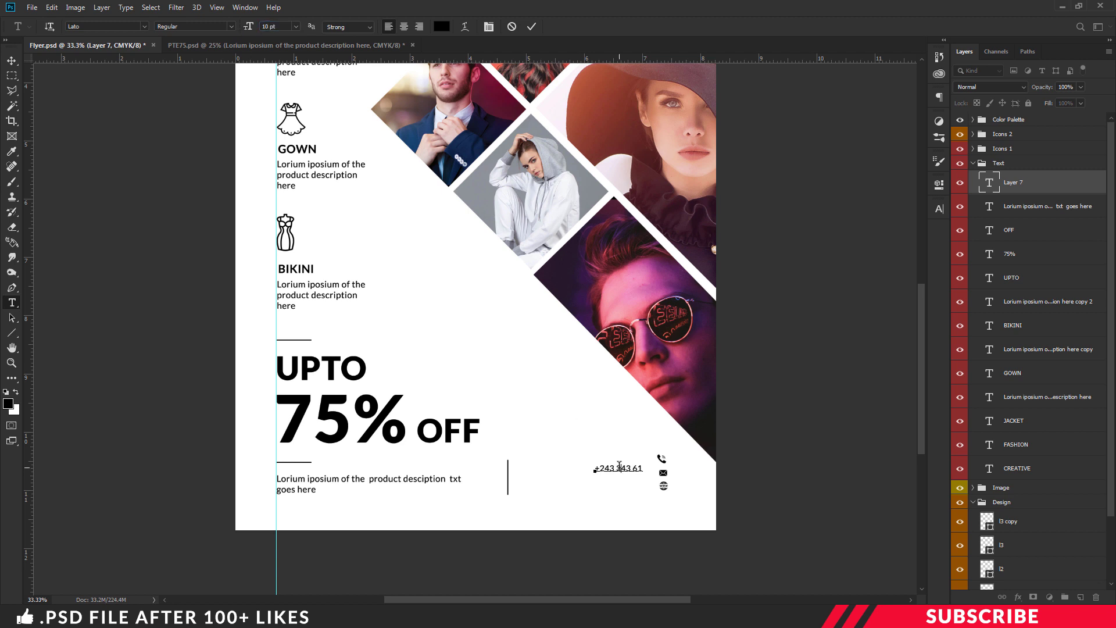
Duplicate the phone line twice and change the copies to an e-mail address and a www website
key("v")
key("ctrl+j")
mouse_move(635, 471)
left_mouse_down()
mouse_move(644, 463)
mouse_move(639, 493)
left_mouse_up()
key("ctrl+j")
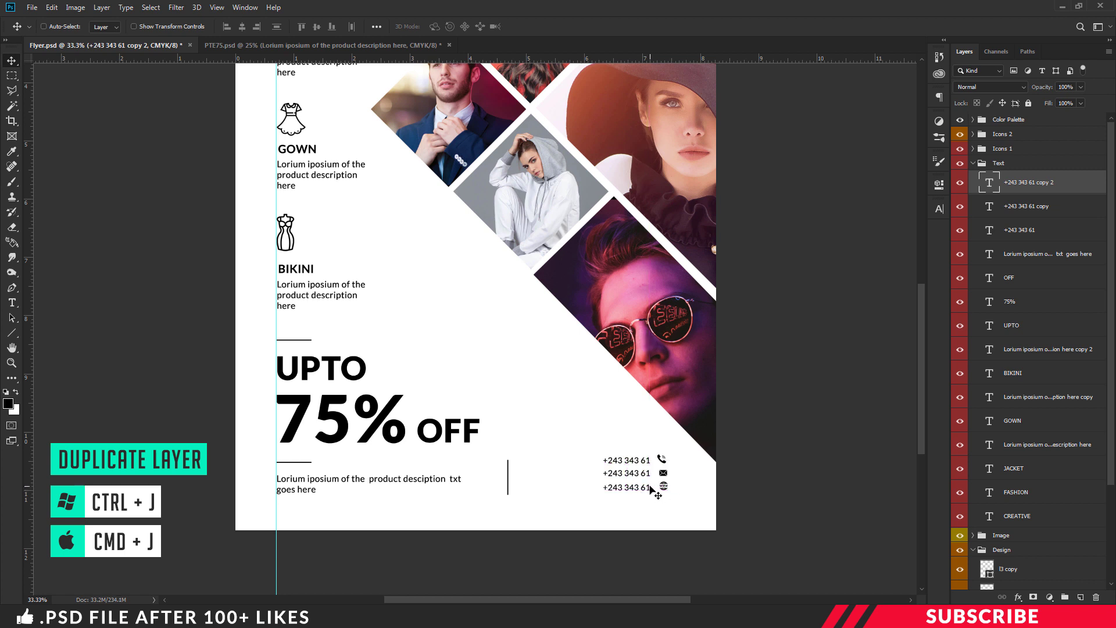
key("t")
left_click(639, 474)
key("ctrl+a")
type("yourmail@")
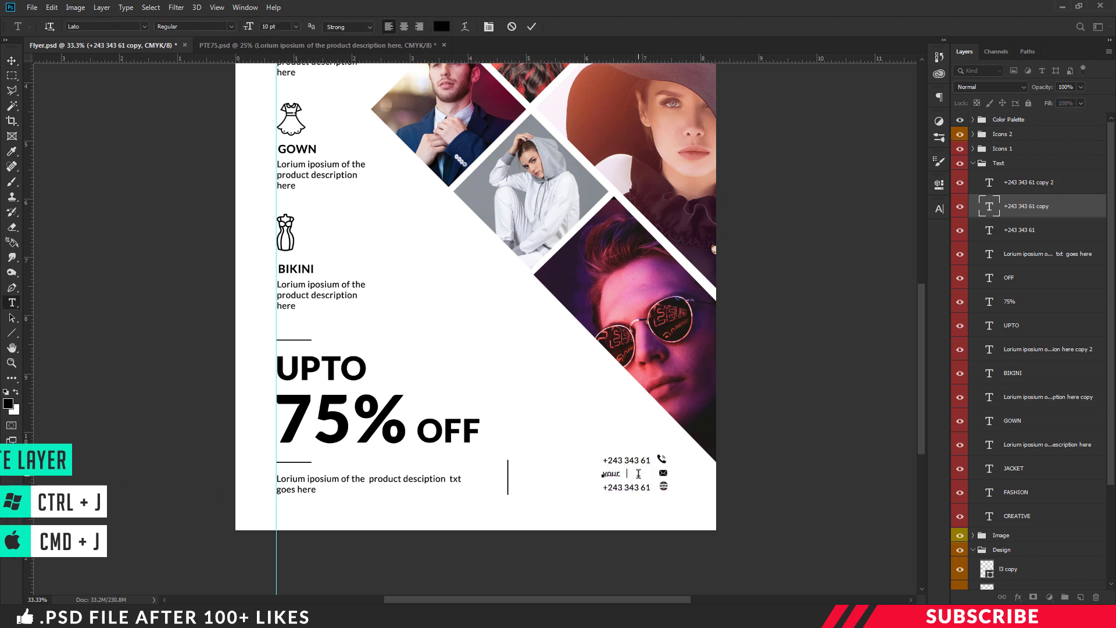
left_click(640, 488)
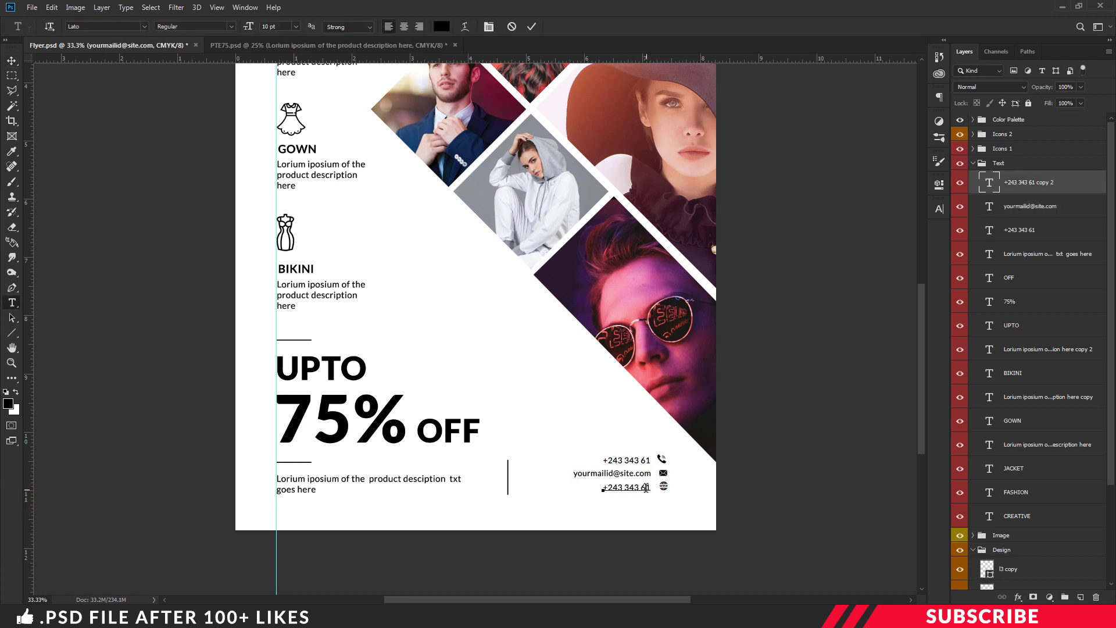
key("ctrl+a")
type("www")
key("ctrl+Return")
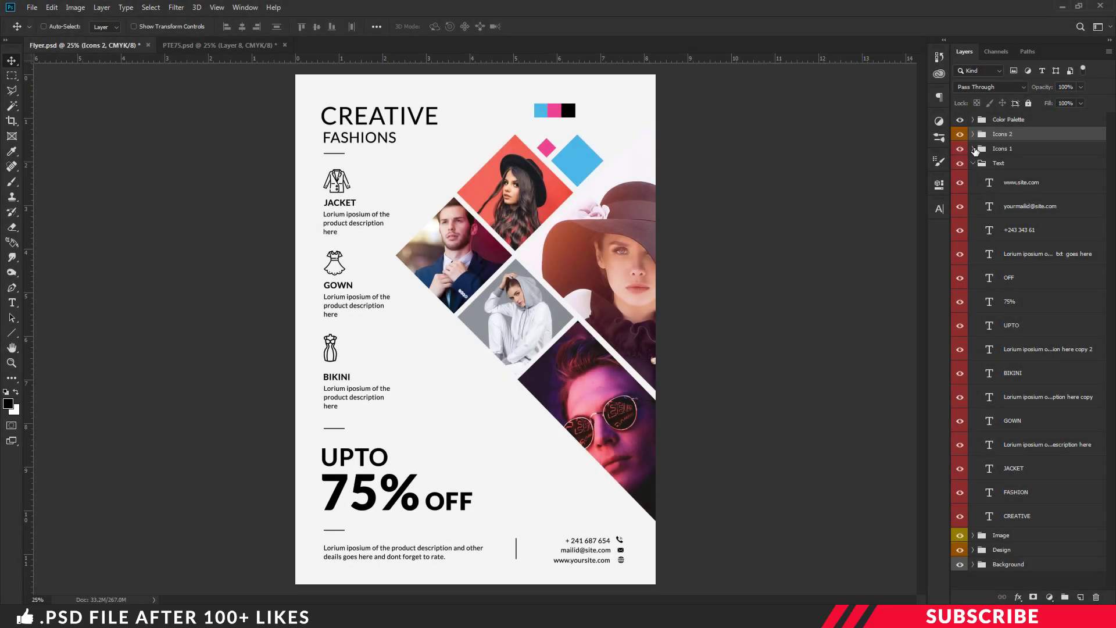
Hide the Color Palette group and Save As the flyer in JPEG format as Flyer
left_click(973, 163)
left_click(960, 119)
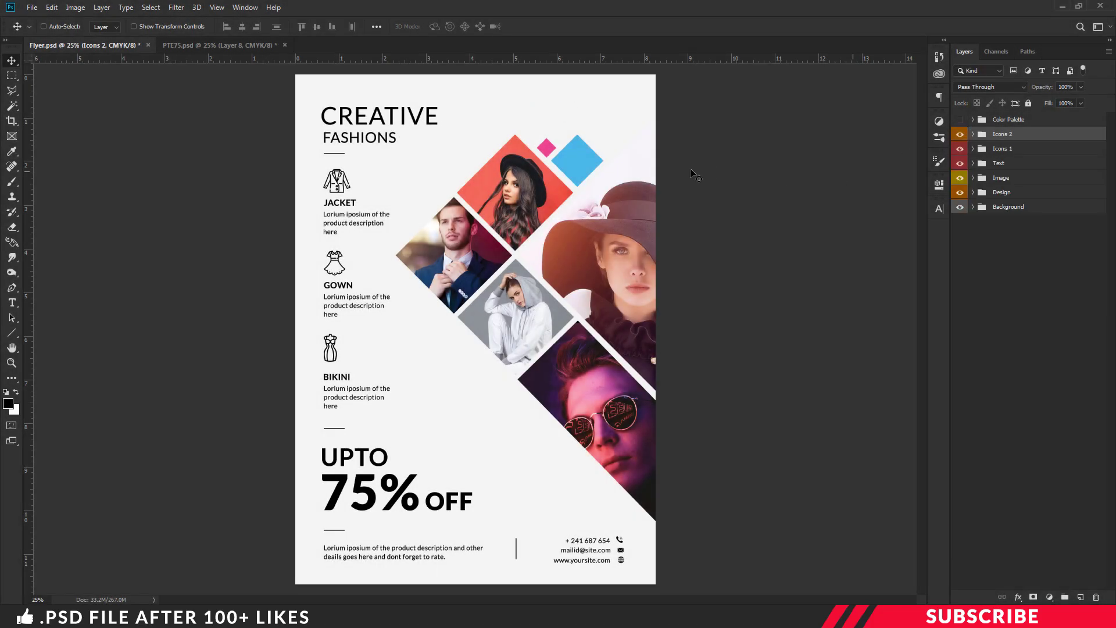
left_click(32, 5)
left_click(72, 137)
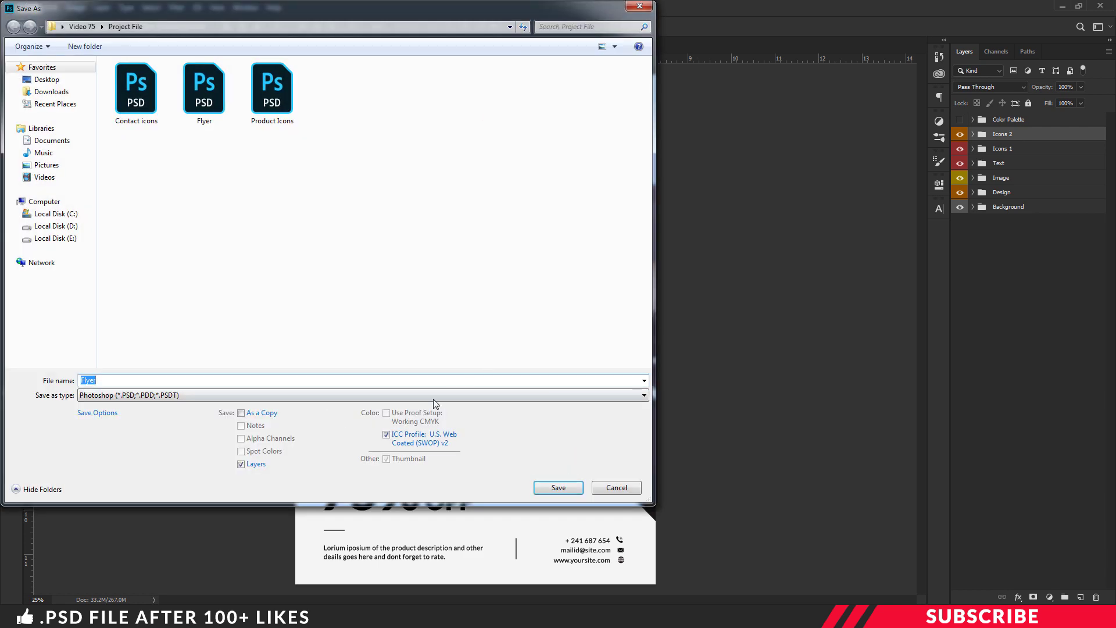
left_click(431, 396)
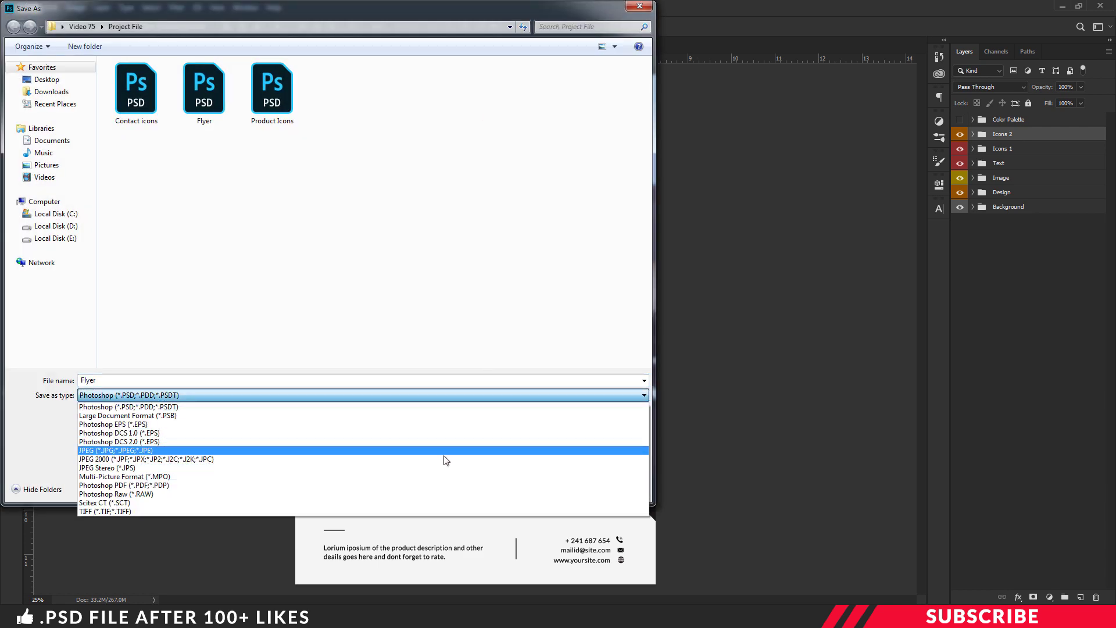
key("Escape")
key("Escape")
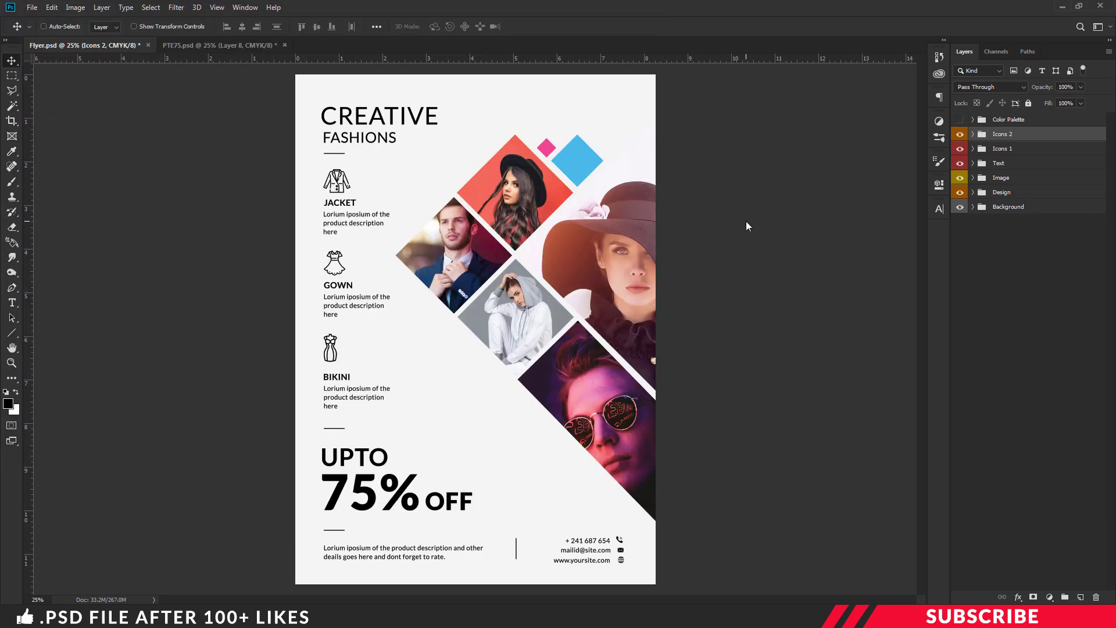